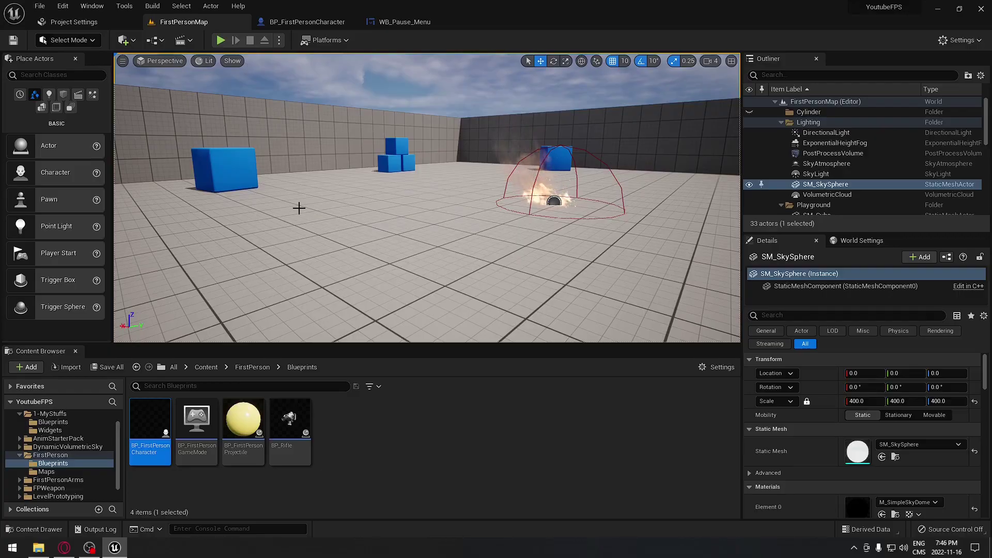
right_click(300, 209)
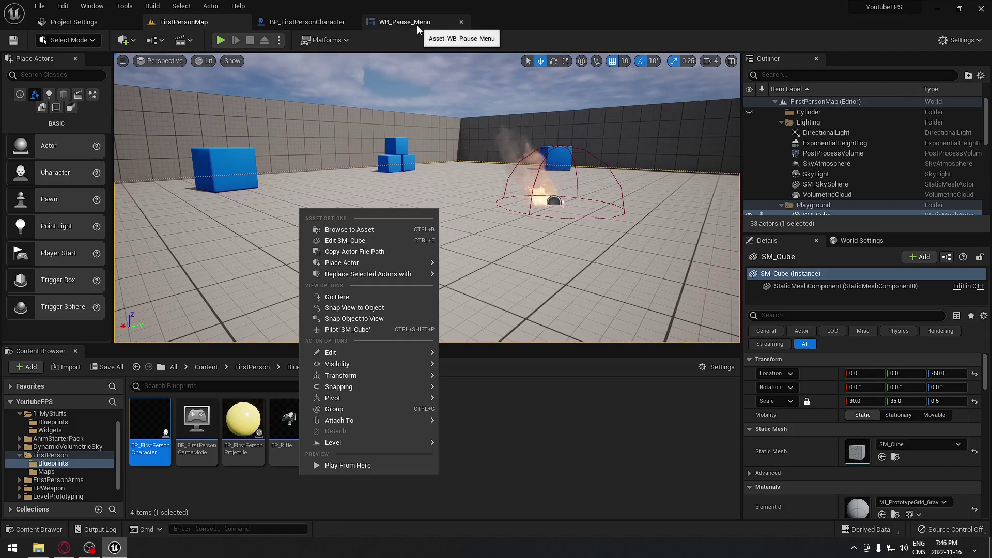
click(428, 135)
right_drag(428, 135, 429, 161)
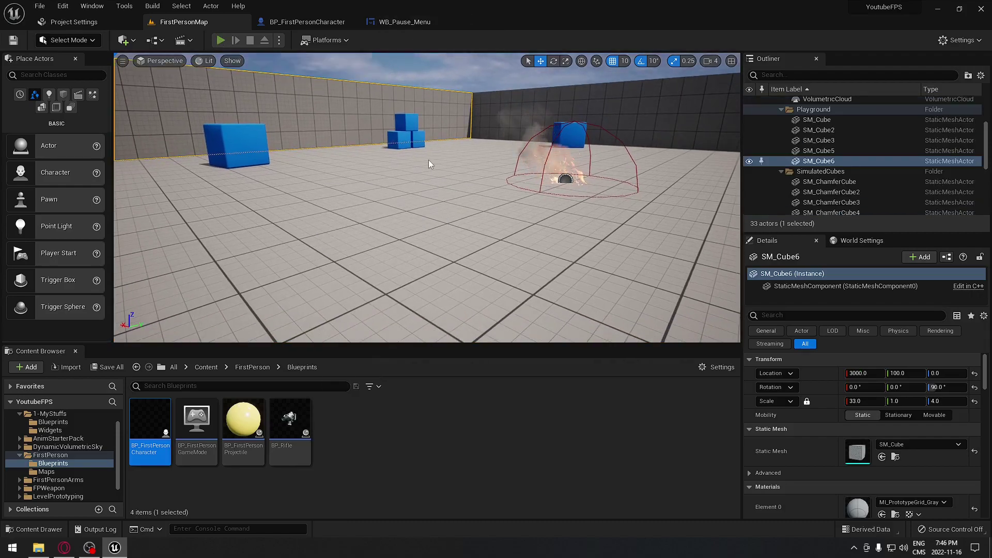
Step: Play the level in the editor, bring up the in-game pause menu, and stop the play session
key(alt+p)
key(p)
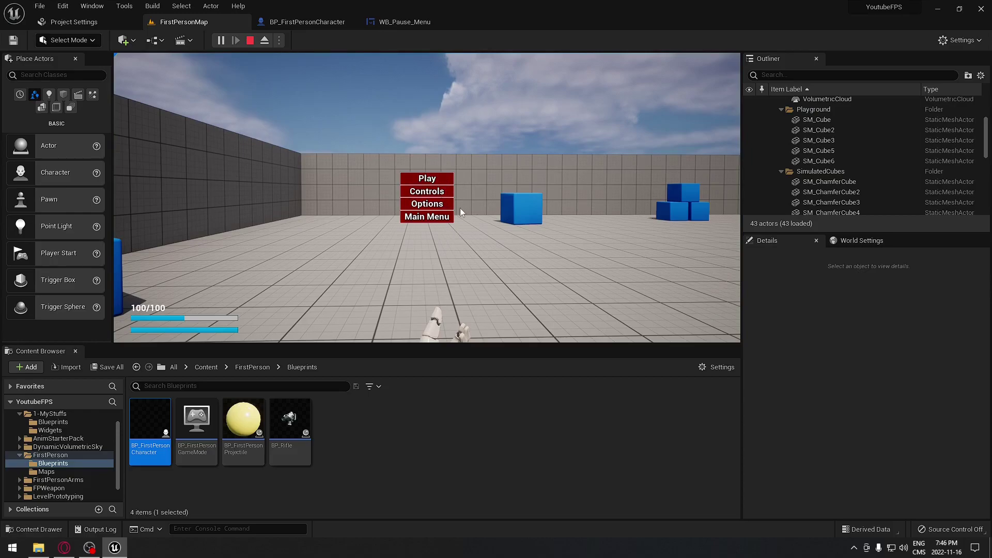
key(Escape)
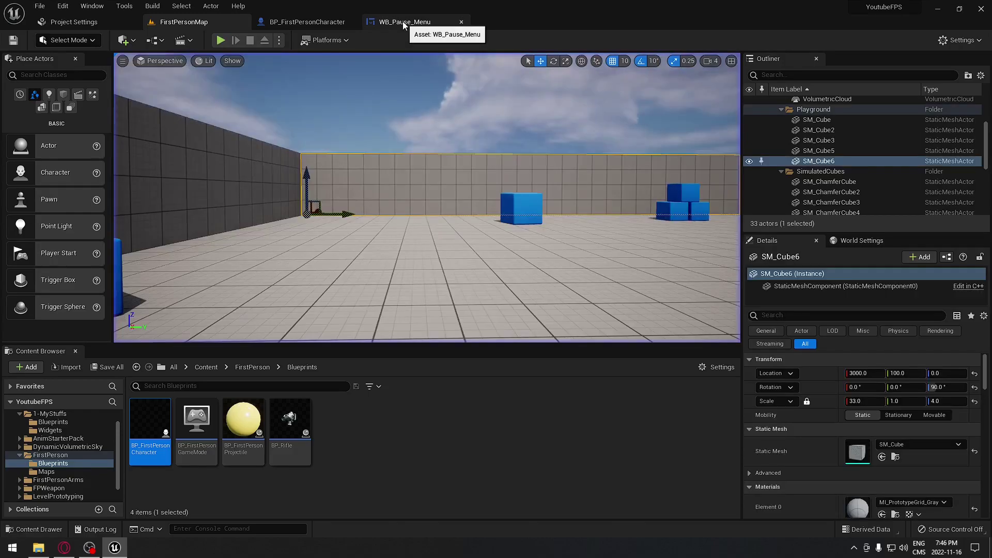
Step: Open the WB_Pause_Menu widget and review its button layout in the Designer and its event graph sections
click(413, 23)
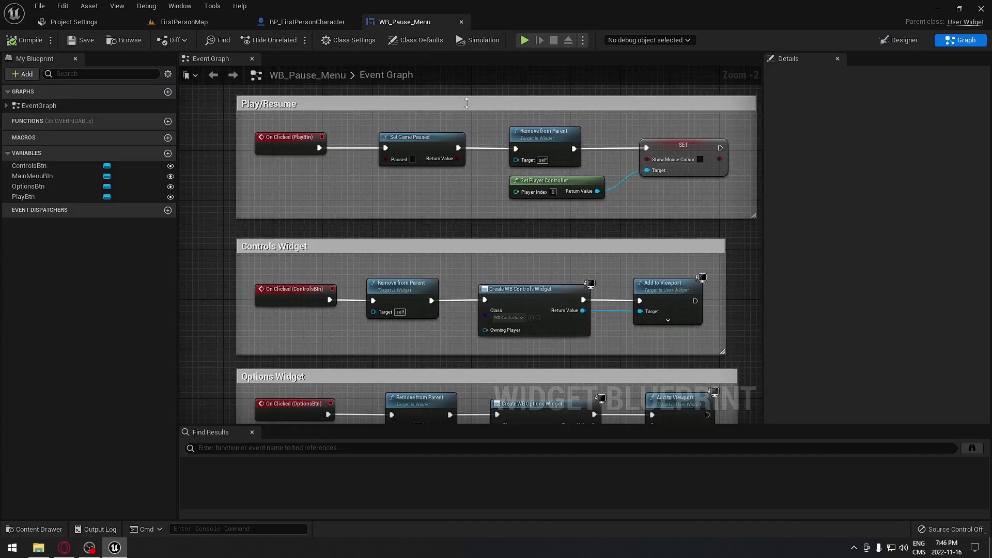
click(904, 41)
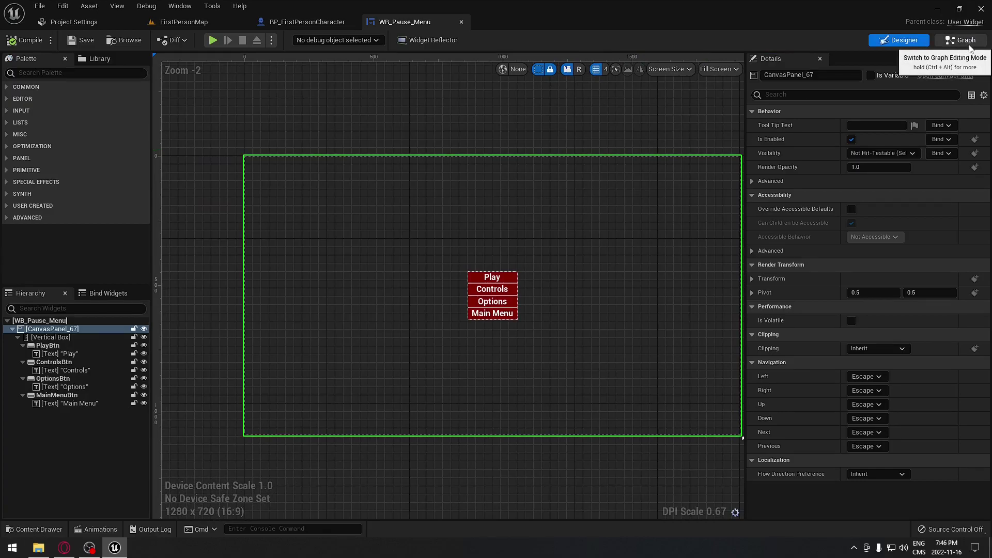
click(969, 46)
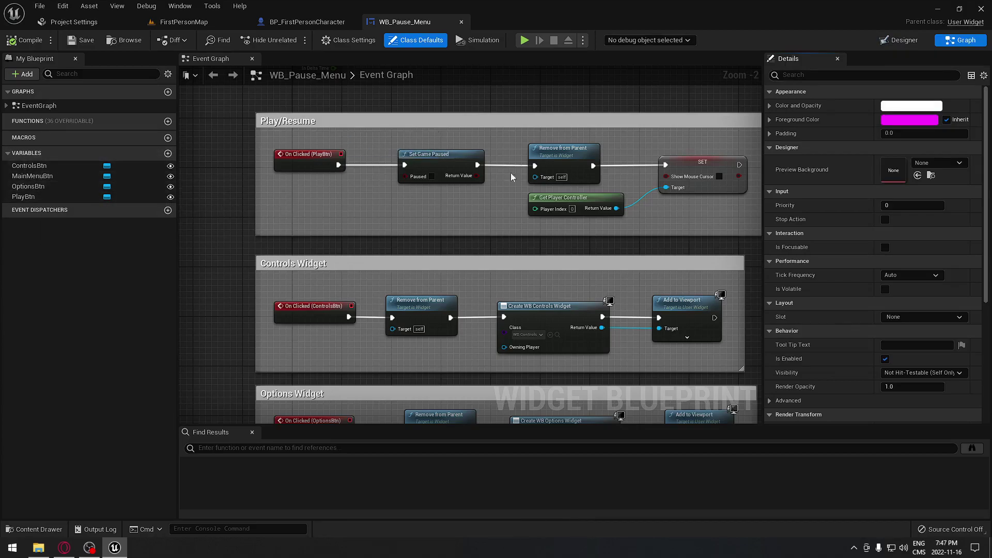
scroll(671, 217, down, 2)
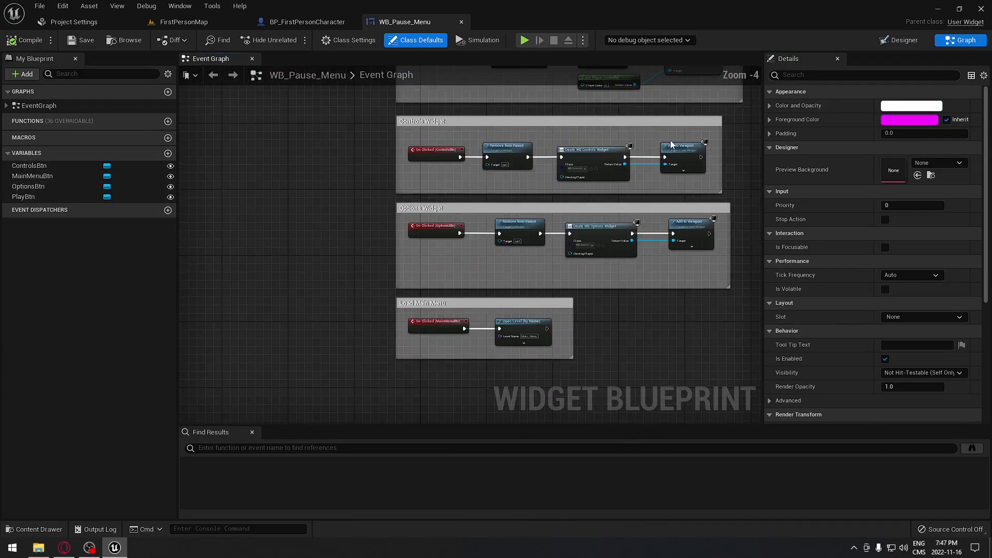
scroll(599, 211, up, 2)
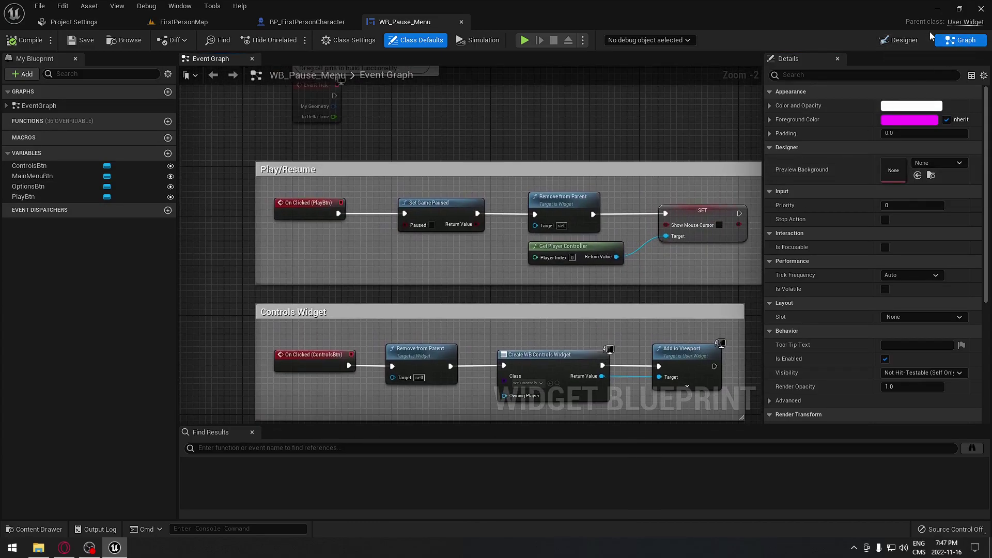
Step: Select the Play button in the Designer and view its On Clicked event in the graph
click(902, 40)
scroll(548, 259, up, 5)
click(490, 261)
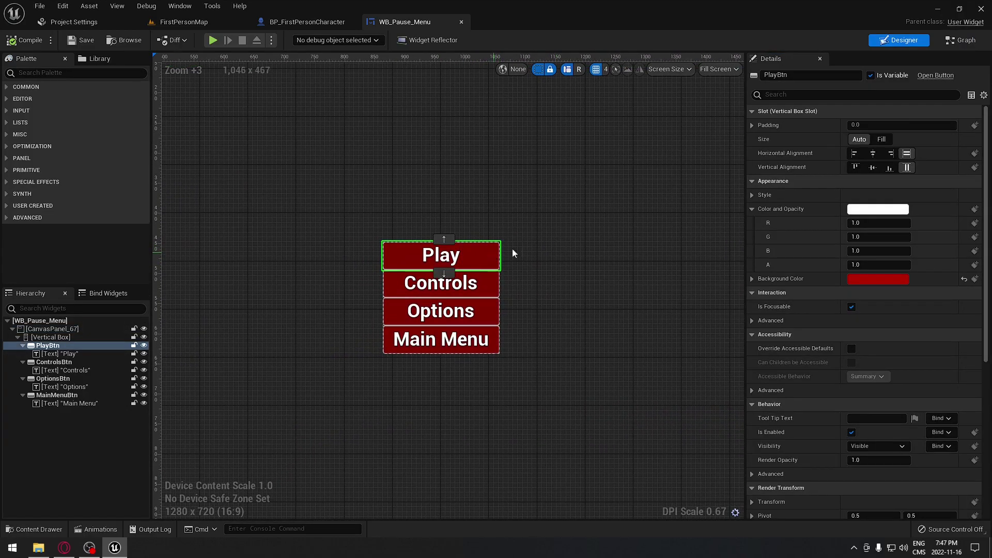
scroll(984, 225, down, 2)
drag(984, 226, 985, 378)
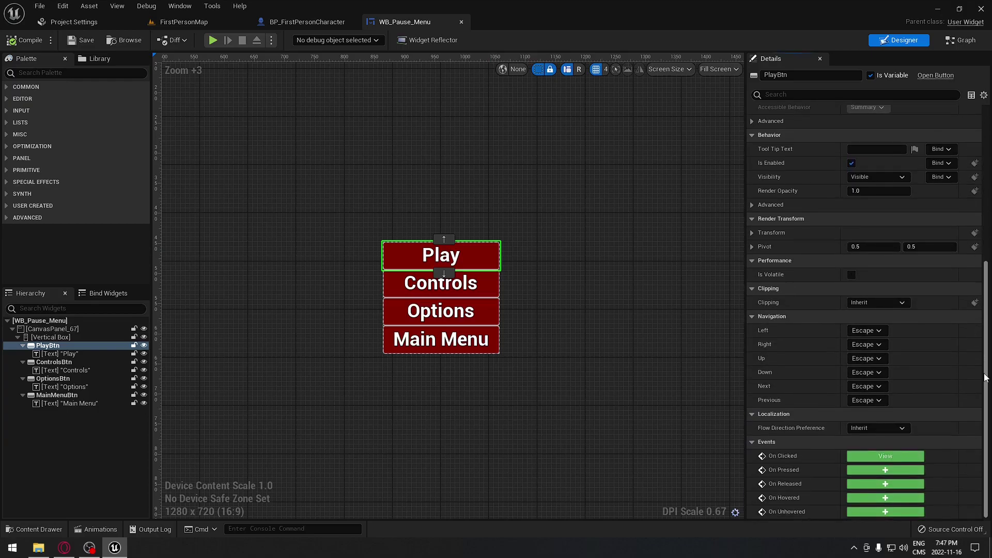
click(906, 455)
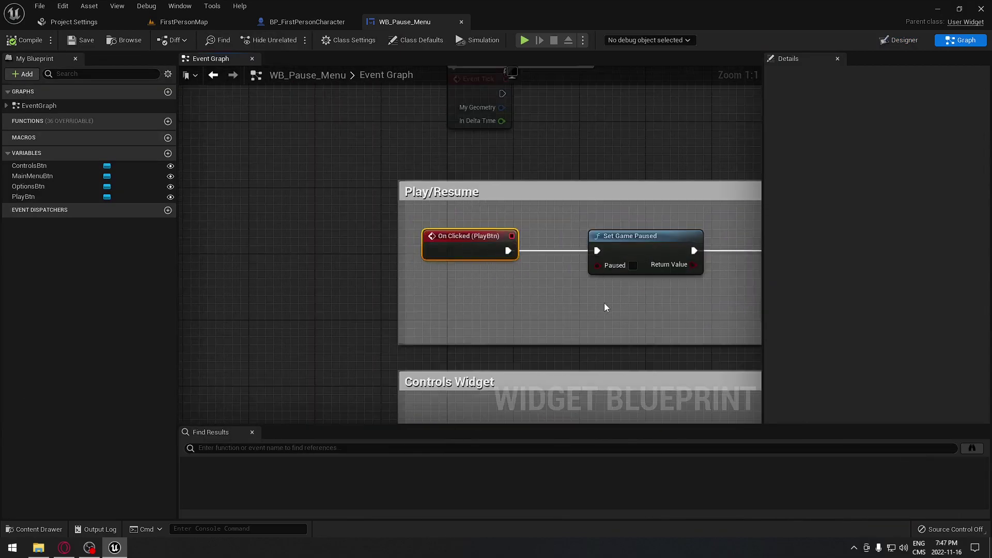
Step: Examine the Play/Resume node chain: Set Game Paused, Remove from Parent, Get Player Controller and the Show Mouse Cursor setter
right_drag(623, 307, 427, 268)
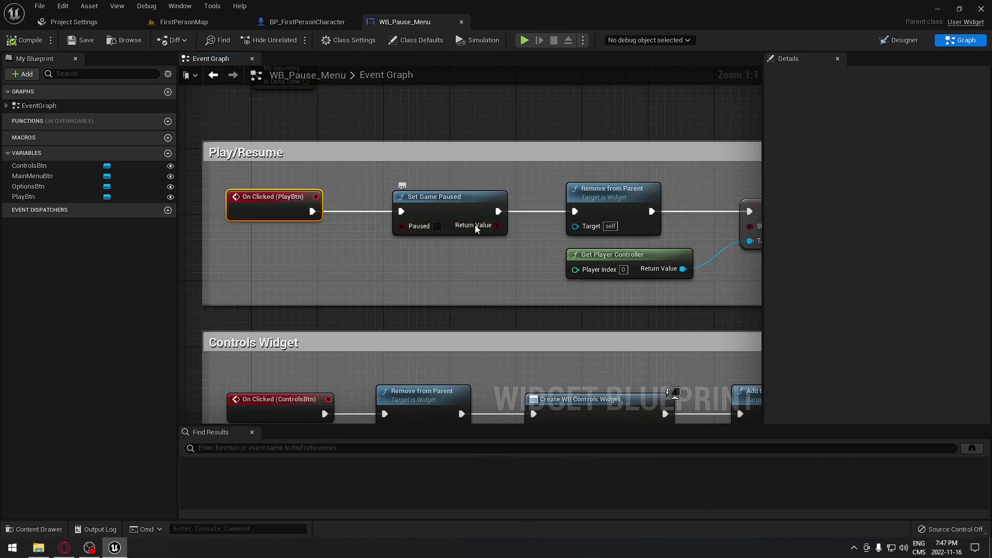
right_drag(549, 195, 432, 208)
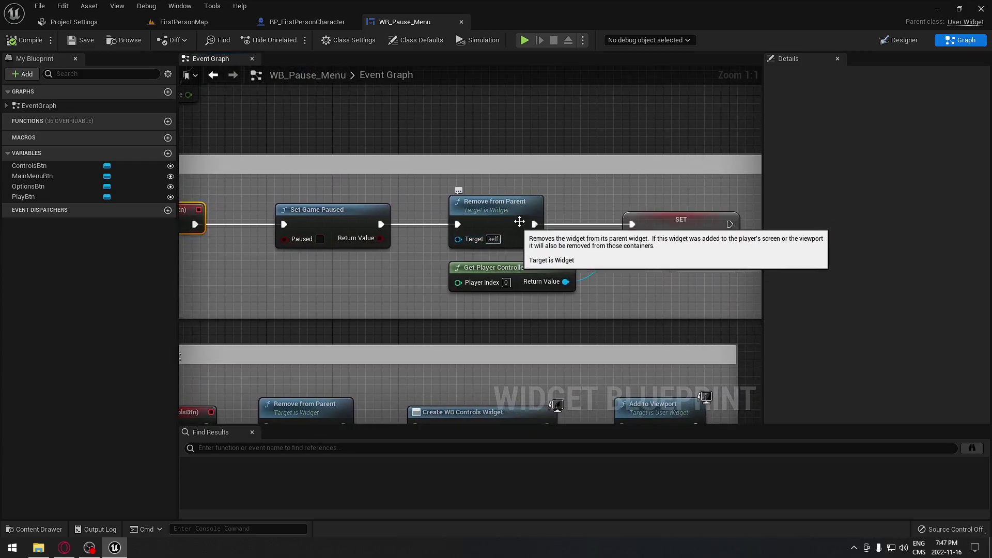
right_drag(586, 214, 617, 209)
drag(509, 203, 673, 308)
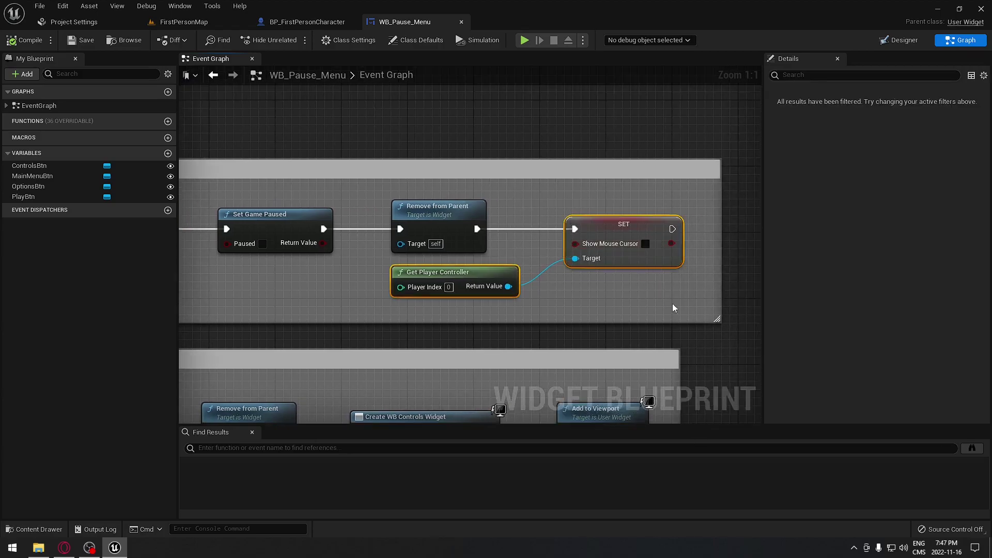
click(619, 313)
right_drag(610, 312, 587, 325)
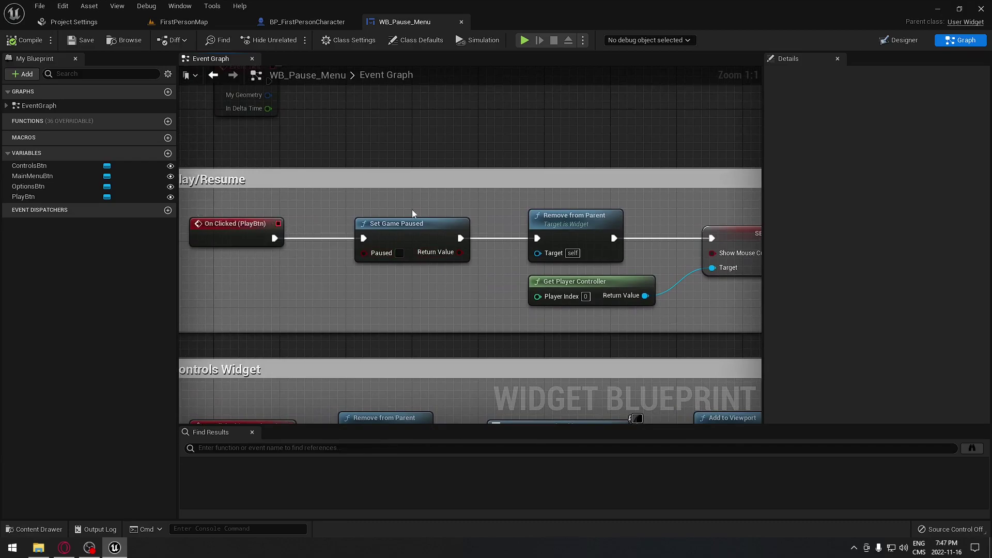
right_drag(490, 308, 393, 282)
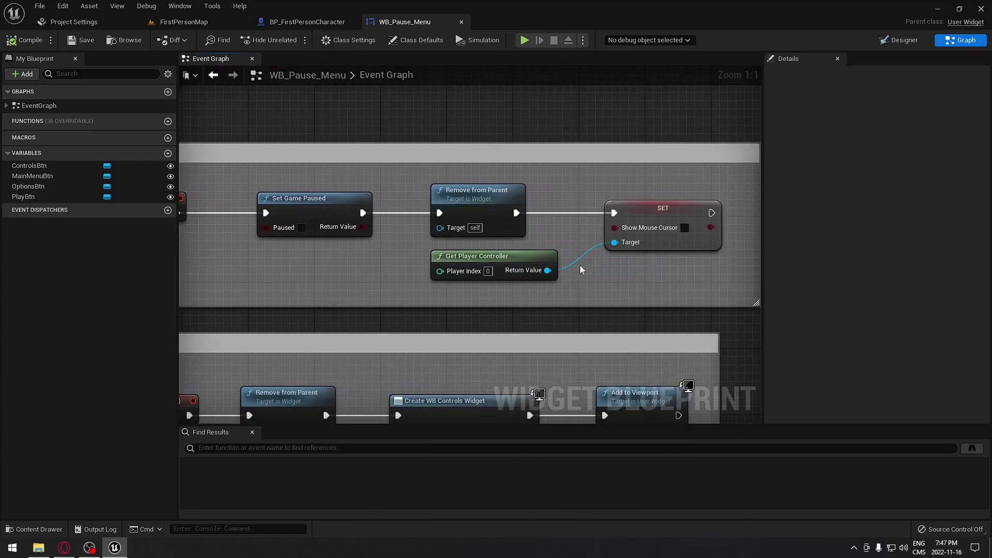
right_drag(611, 273, 562, 273)
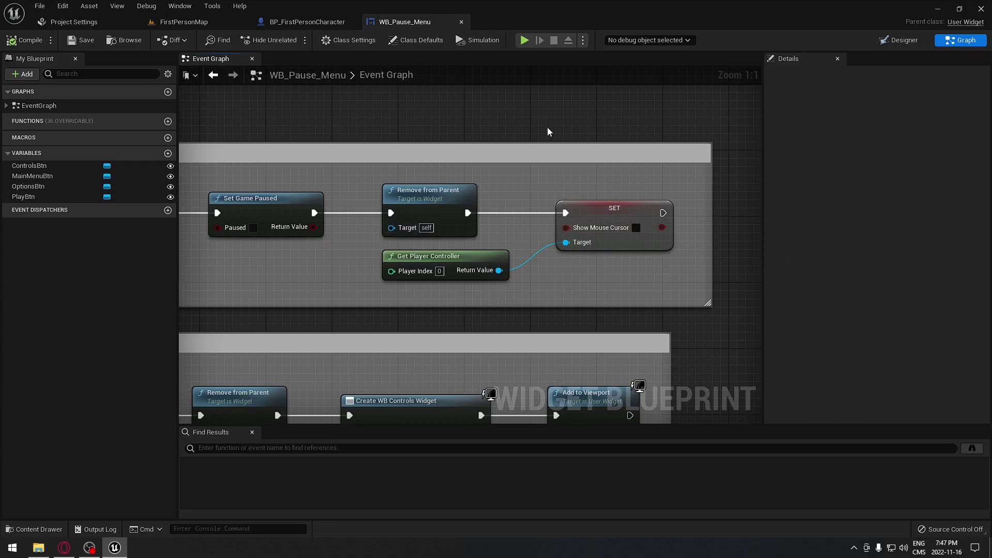
Step: Select the Controls button in the Designer and view its On Clicked event in the graph
click(897, 40)
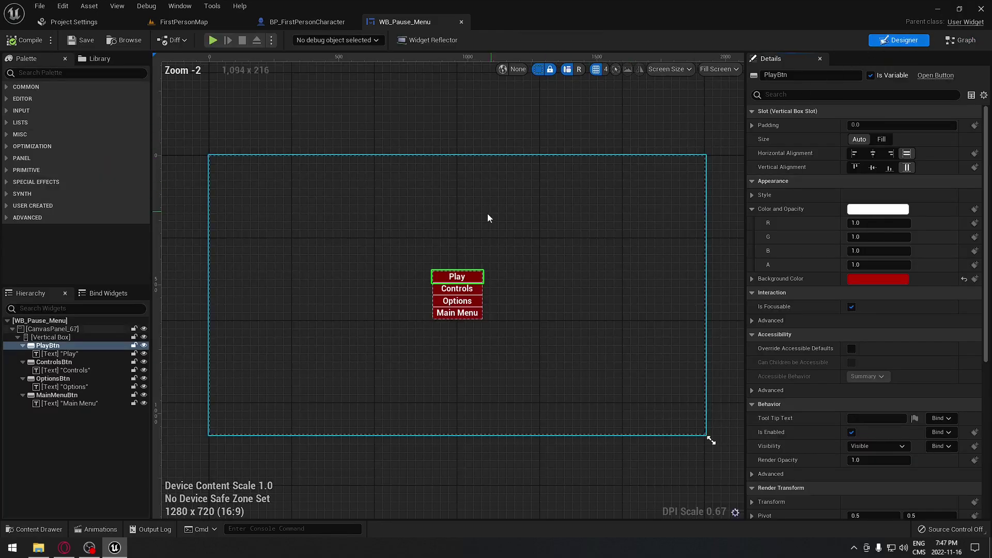
click(481, 289)
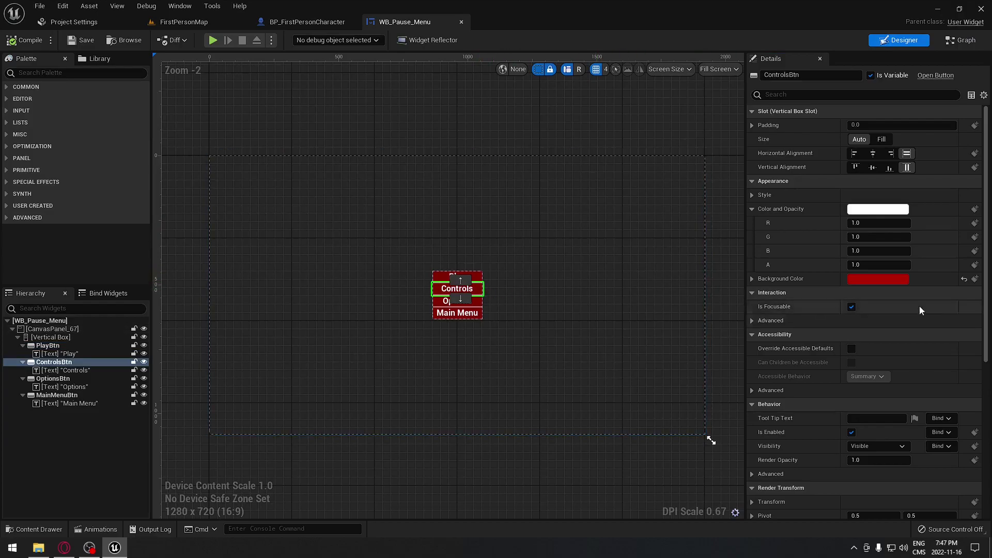
scroll(930, 377, down, 10)
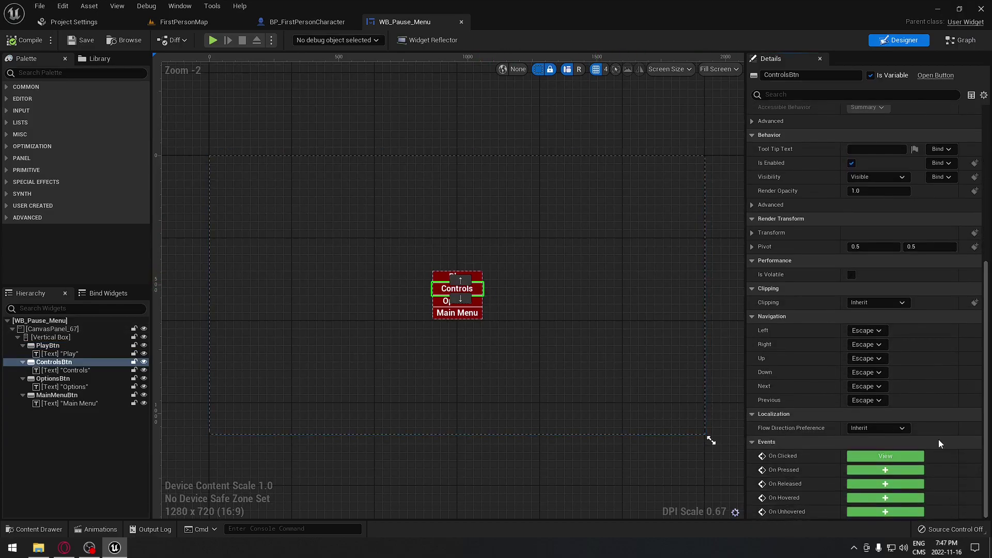
click(918, 461)
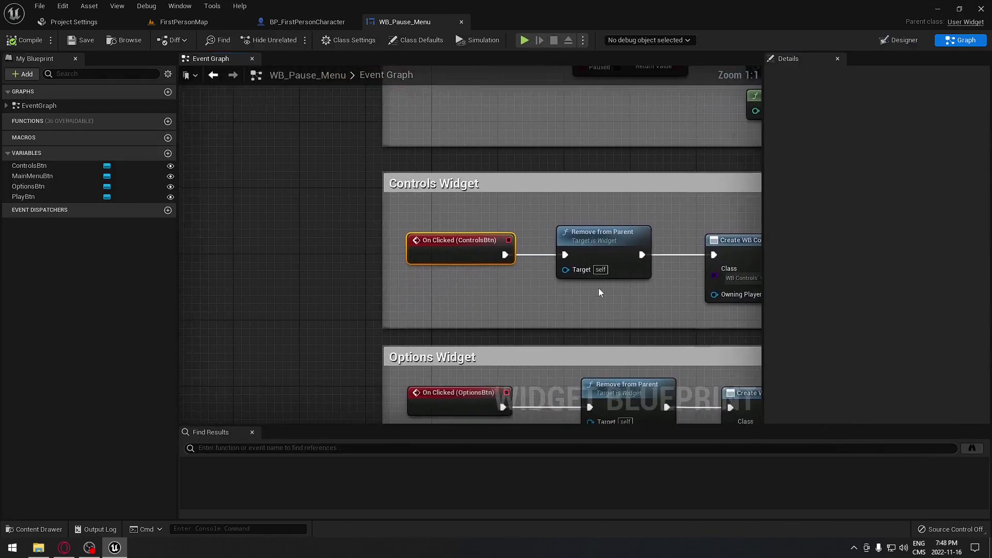
Step: Examine the Controls Widget node chain: Remove from Parent, Create WB Controls Widget and Add to Viewport
right_drag(596, 311, 405, 281)
click(414, 217)
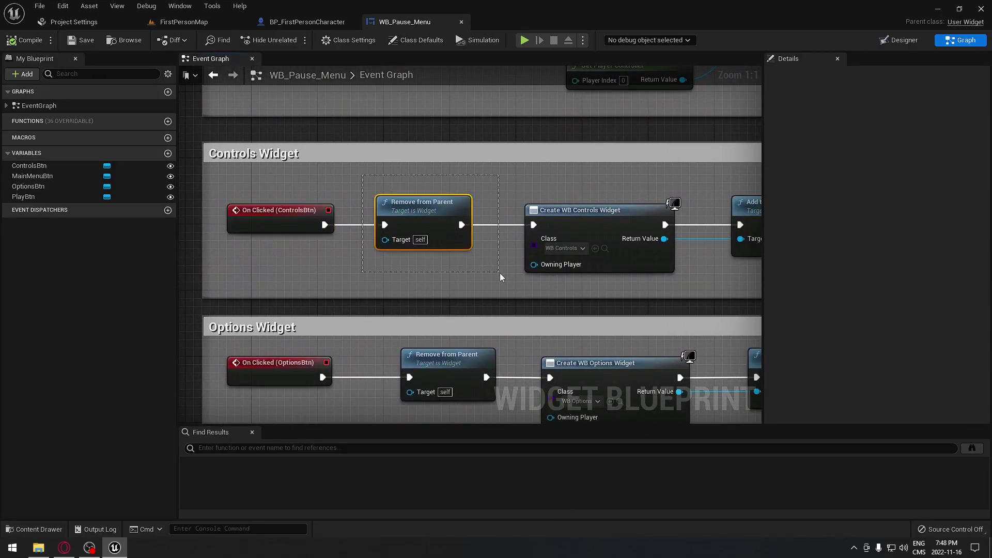
right_drag(464, 277, 408, 269)
drag(440, 161, 501, 203)
drag(642, 278, 641, 278)
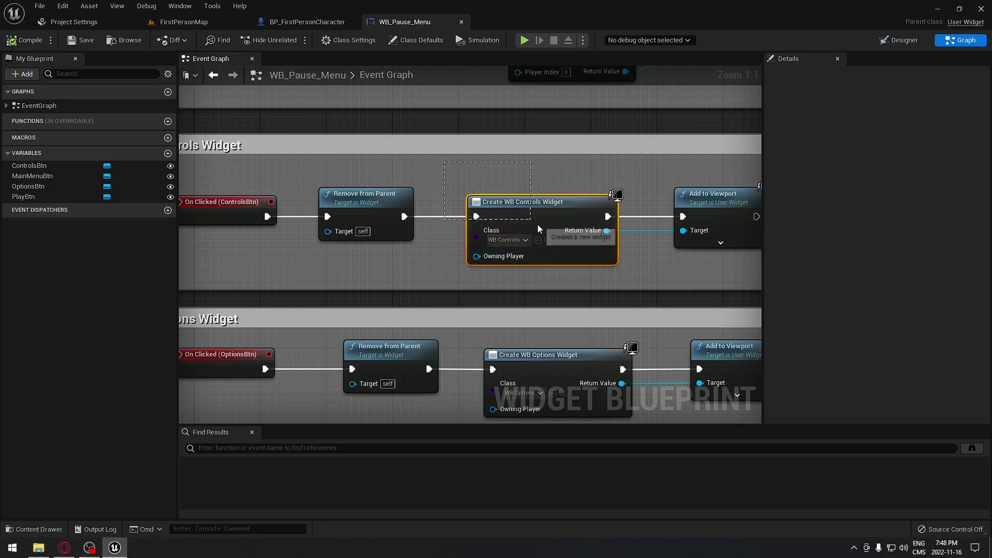
right_drag(661, 281, 513, 264)
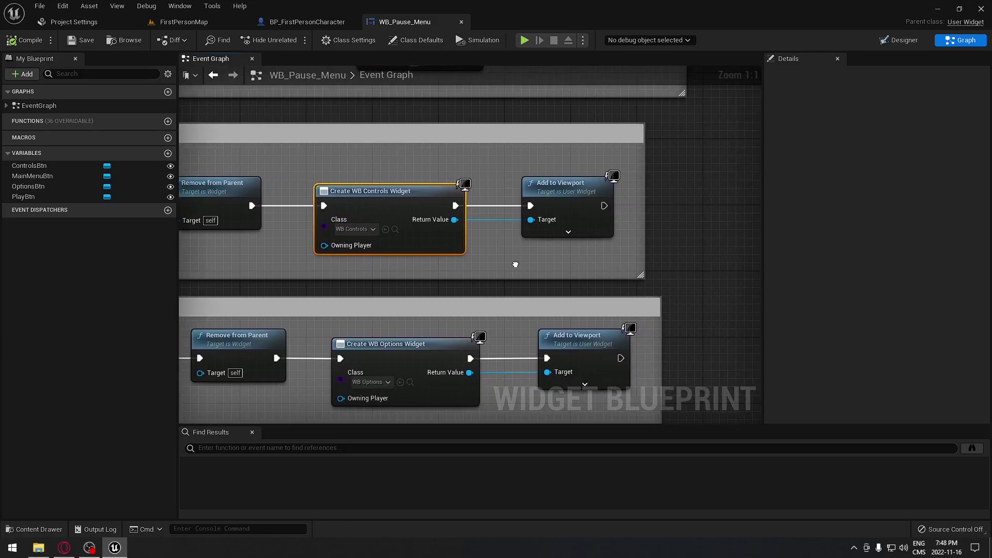
drag(478, 165, 618, 261)
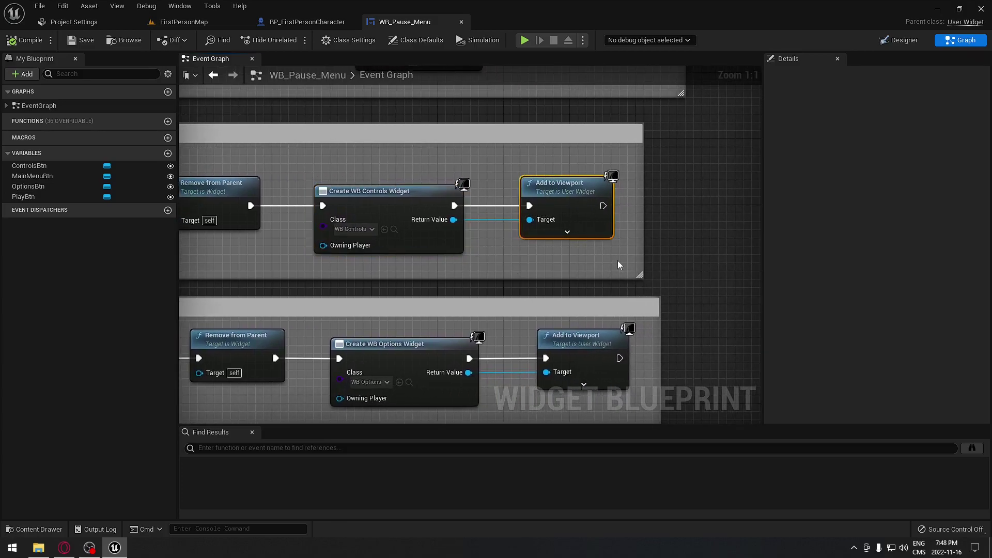
Step: Select the Options button in the Designer and view its On Clicked event in the graph
click(909, 41)
click(457, 301)
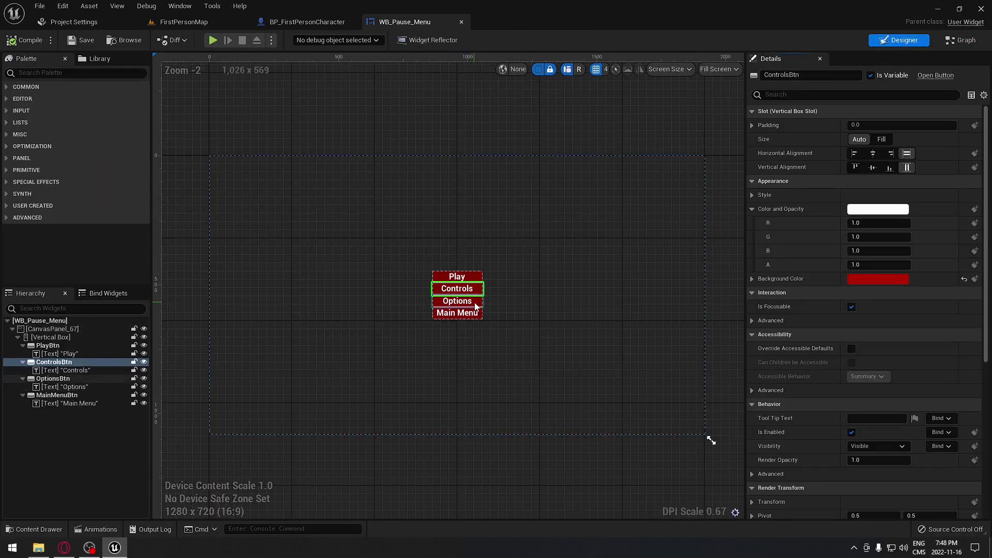
scroll(913, 466, down, 5)
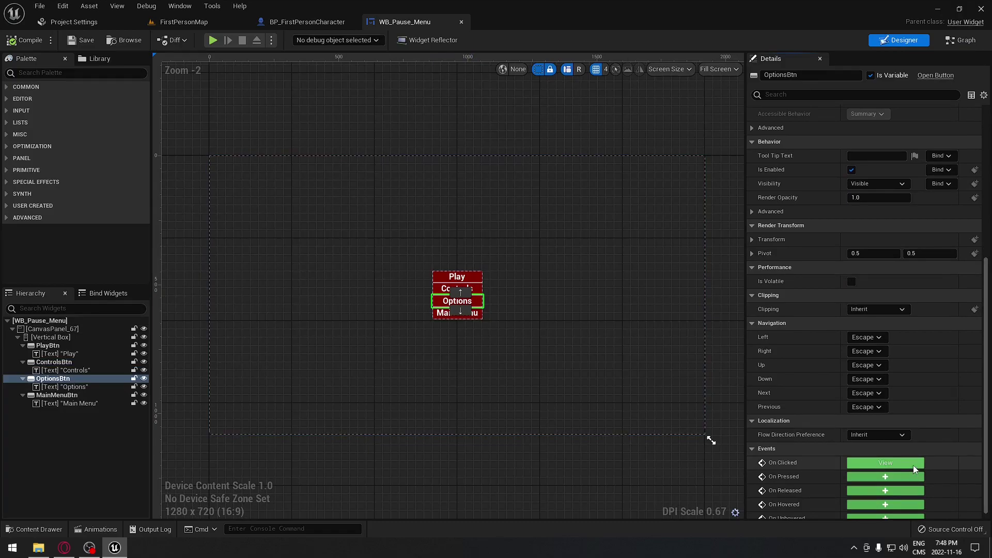
click(913, 465)
Step: Shift the Remove from Parent, Create WB Options Widget and Add to Viewport nodes in the Options Widget section slightly closer to the On Clicked event
right_drag(562, 325, 373, 338)
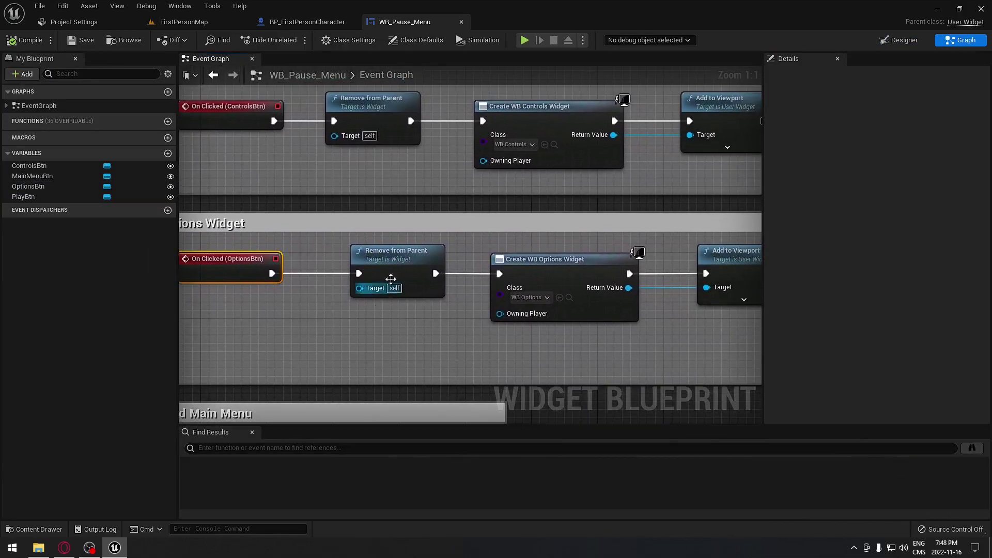
drag(327, 240, 404, 291)
drag(466, 319, 467, 320)
right_drag(474, 348, 408, 344)
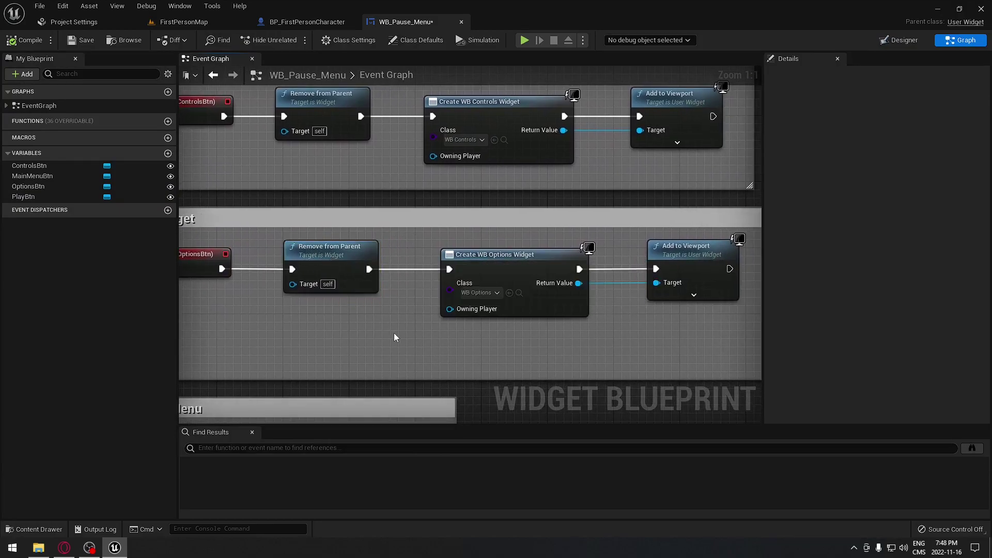
right_drag(418, 296, 361, 279)
mouse_move(392, 237)
mouse_down()
mouse_move(441, 265)
mouse_move(382, 236)
mouse_up()
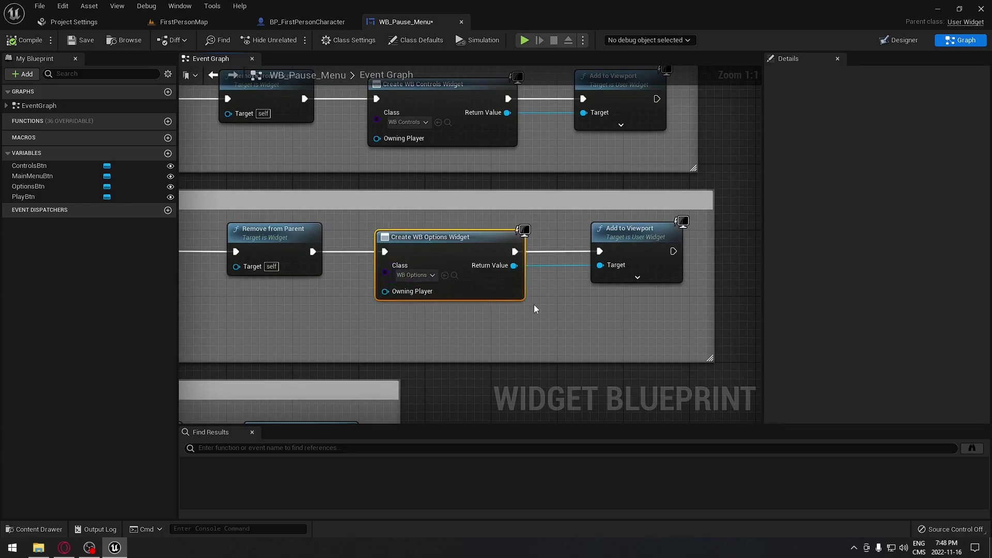
right_drag(610, 269, 553, 268)
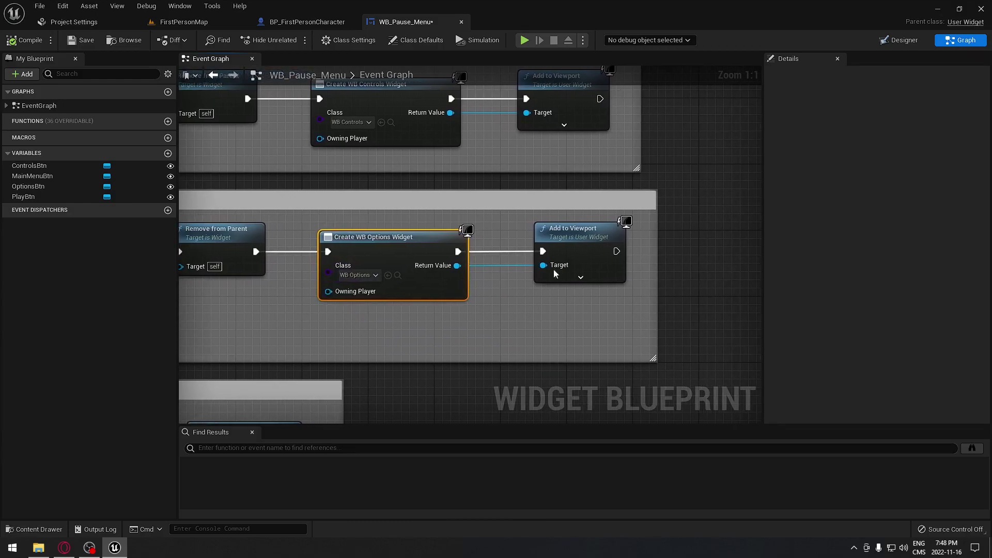
drag(583, 234, 566, 234)
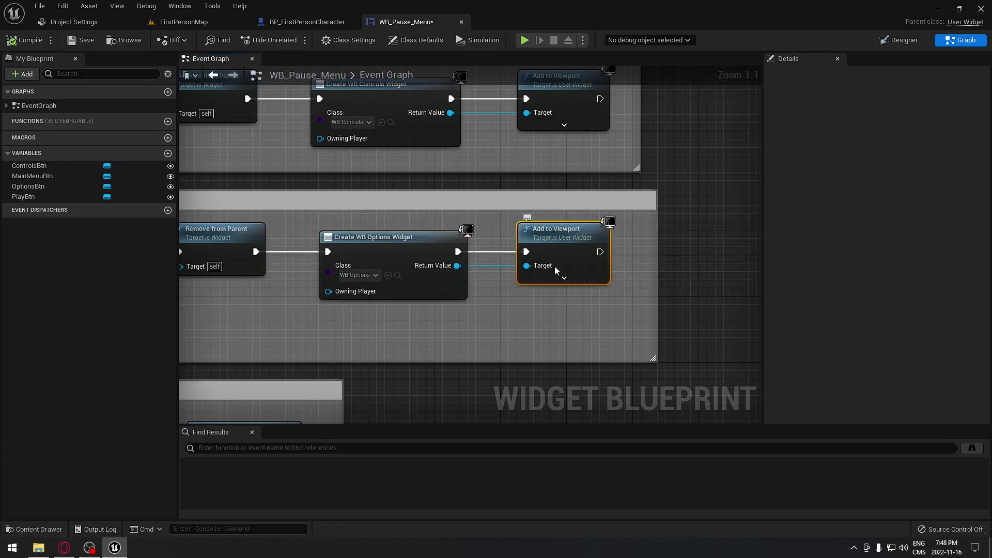
Step: Select the Main Menu button in the Designer and view its On Clicked event in the Load Main Menu section
click(897, 40)
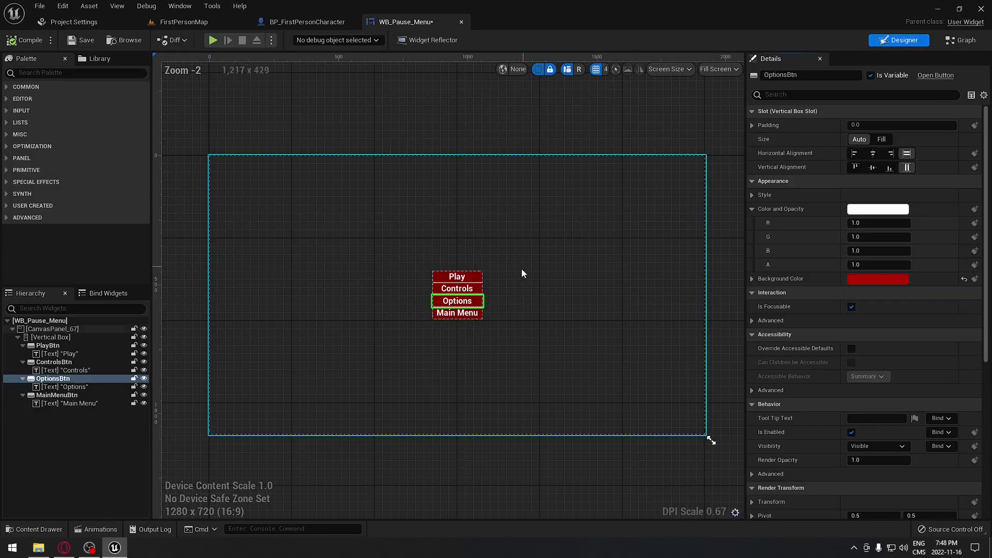
click(479, 316)
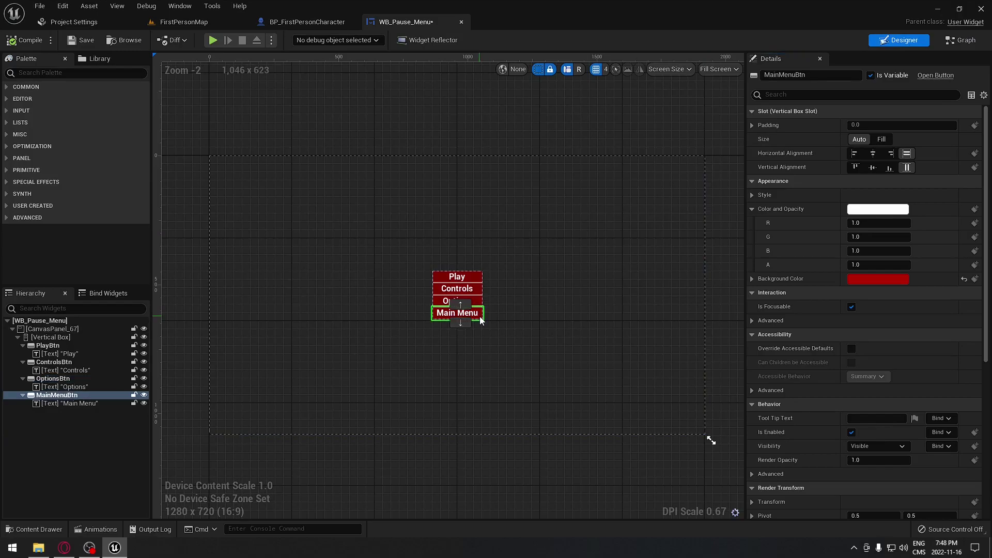
scroll(965, 365, down, 10)
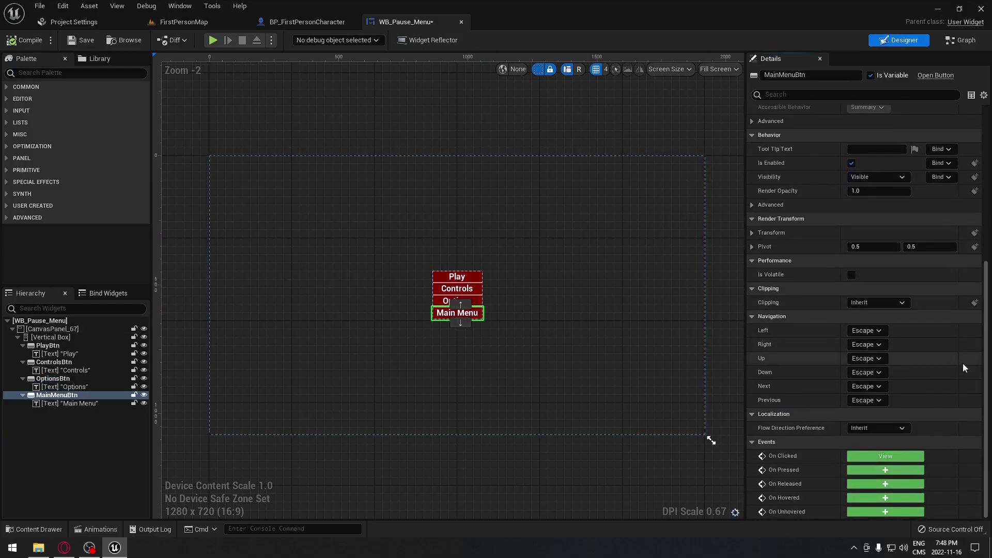
click(922, 455)
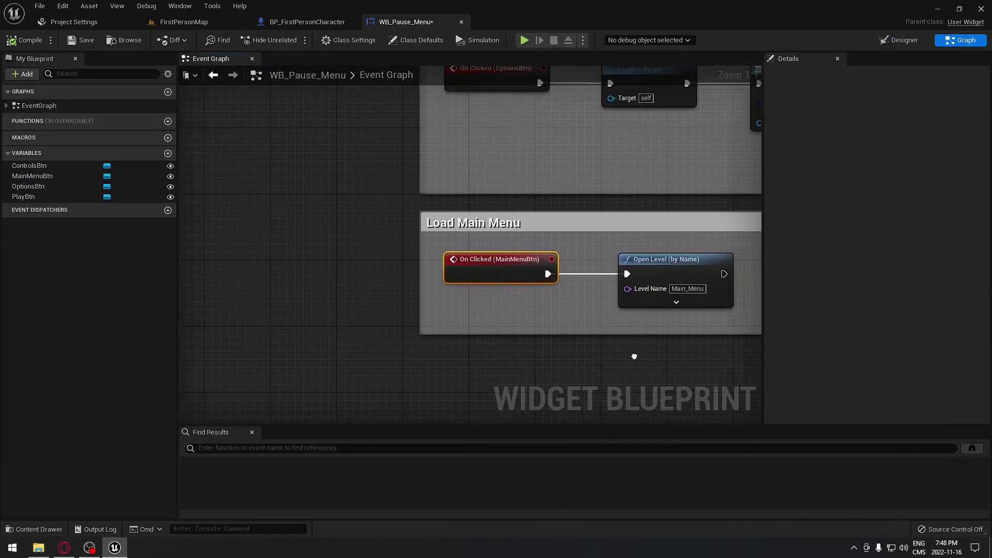
drag(490, 259, 652, 346)
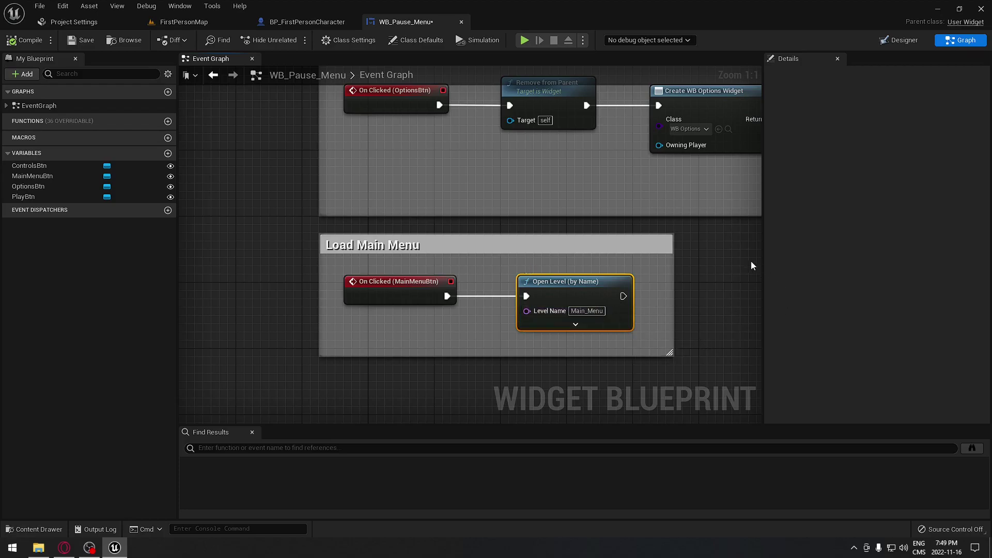
Step: Compare the node chains in the Controls Widget and Options Widget sections of the event graph
right_drag(737, 247, 518, 314)
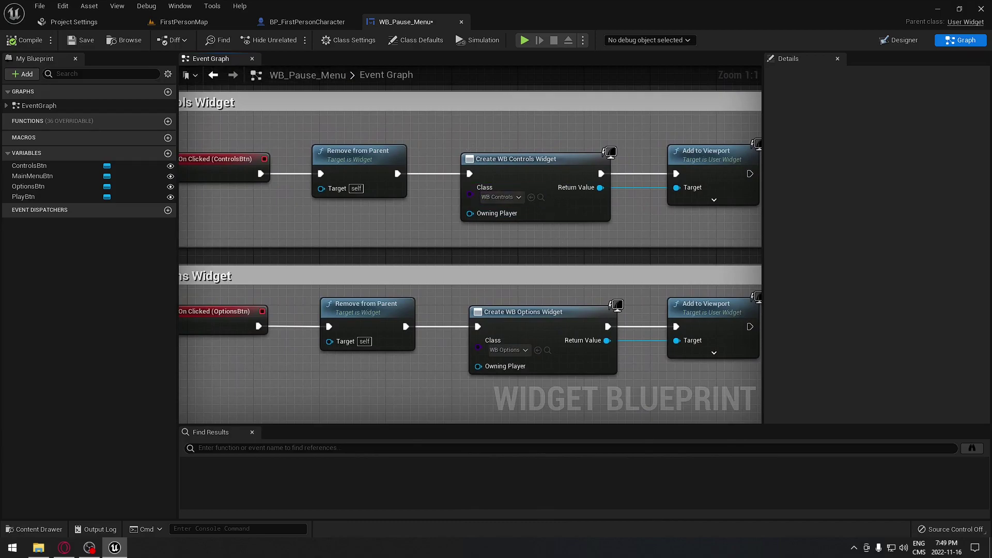
right_drag(562, 202, 583, 198)
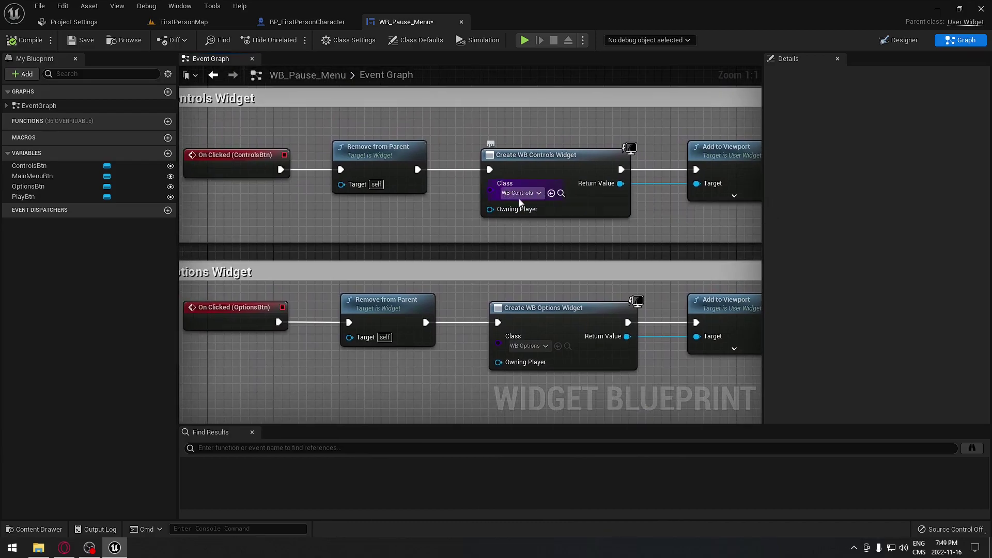
right_drag(552, 288, 552, 269)
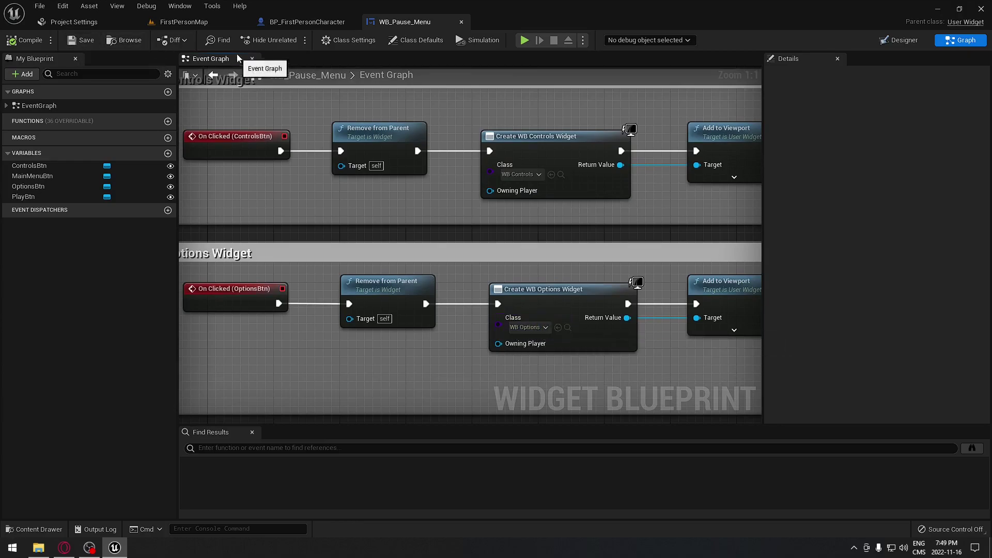
Step: Create a Widget Blueprint based on User Widget in the Widgets folder and delete it again
click(34, 529)
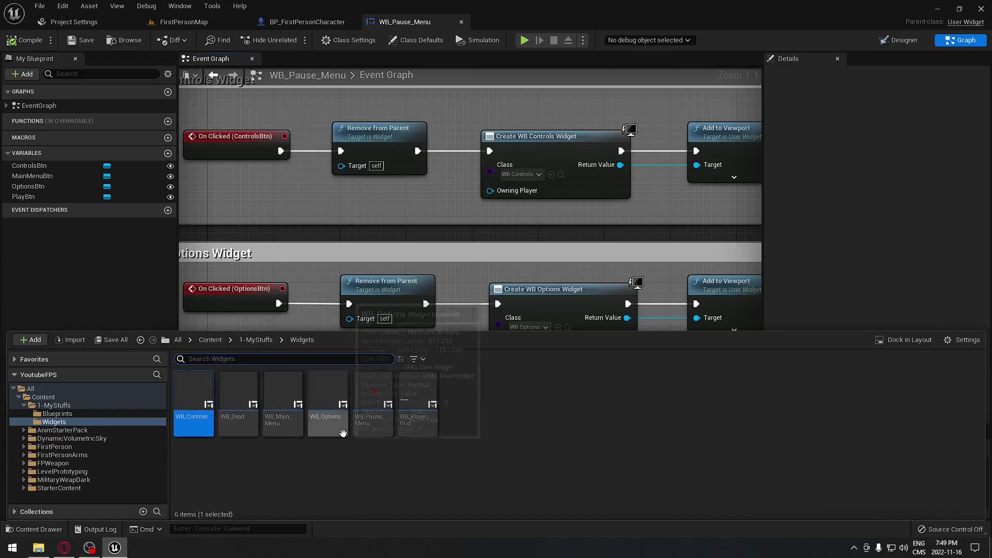
right_click(392, 454)
mouse_move(439, 444)
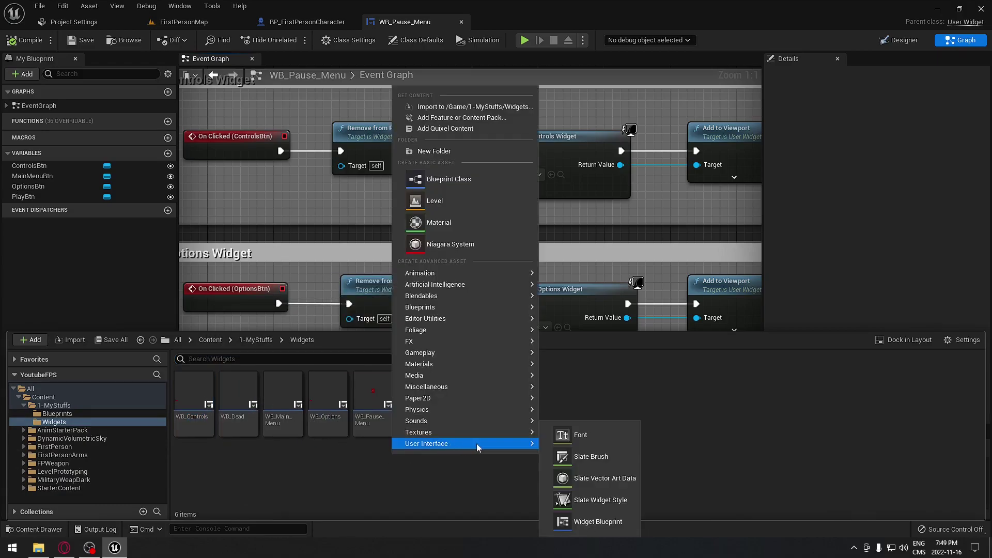
click(598, 522)
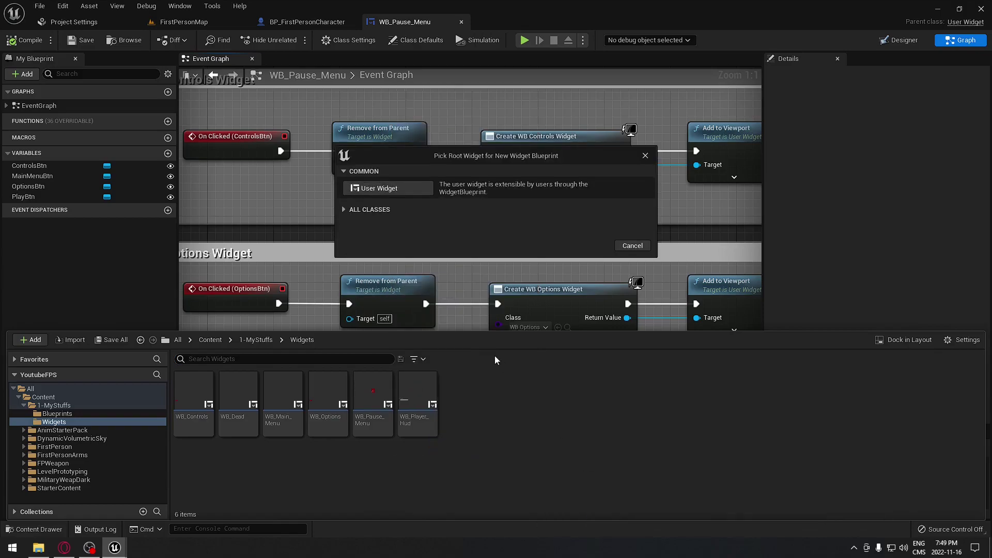
click(632, 245)
key(Return)
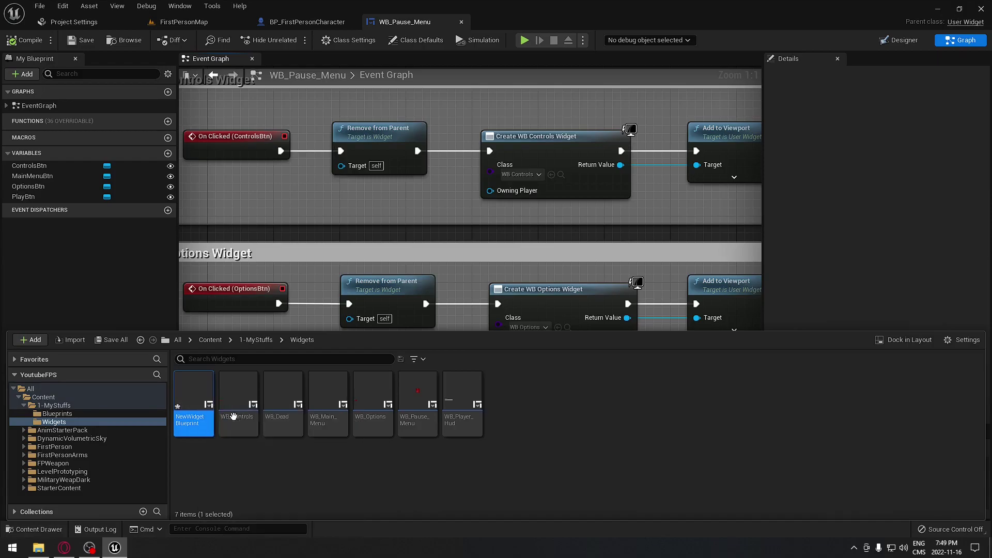
key(Delete)
click(449, 443)
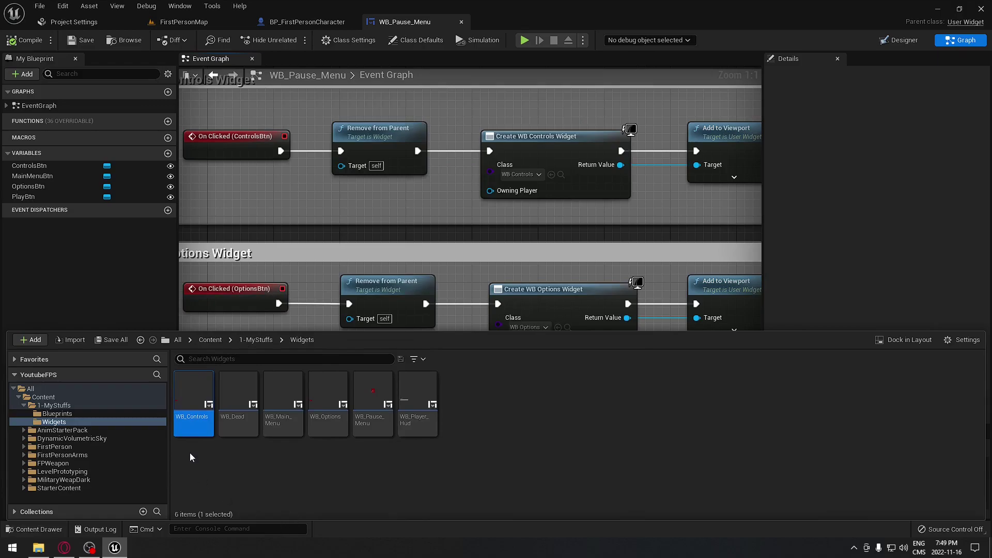
Step: Open the WB_Controls widget from the Widgets folder and inspect the Back button near the canvas's lower-left corner
double_click(189, 400)
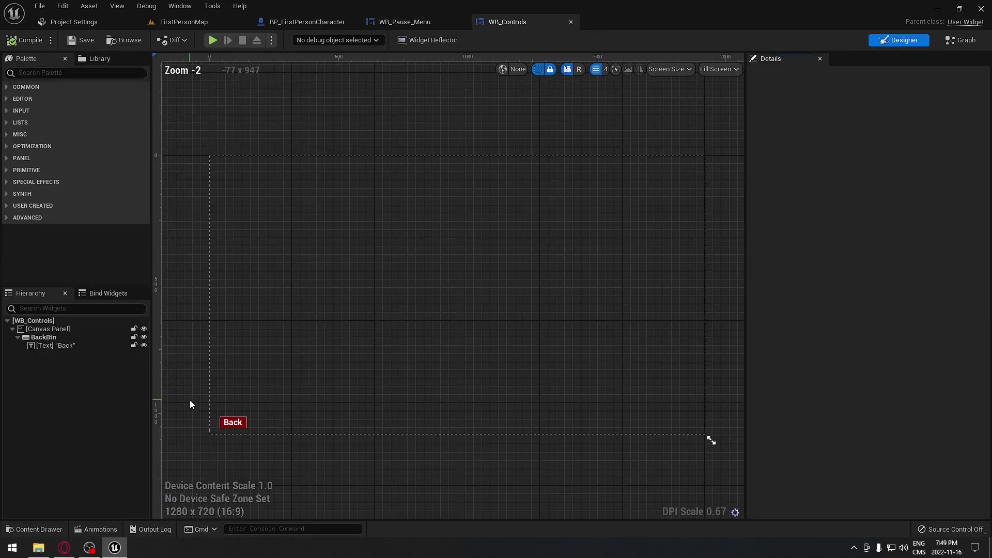
right_drag(341, 336, 434, 380)
scroll(433, 318, up, 3)
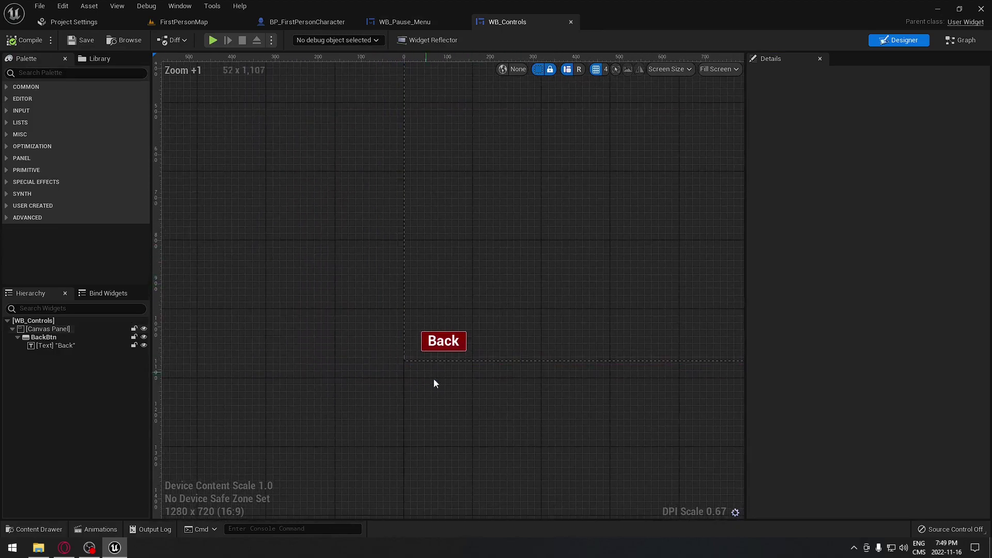
right_drag(636, 240, 458, 350)
scroll(458, 349, down, 2)
right_drag(485, 306, 435, 288)
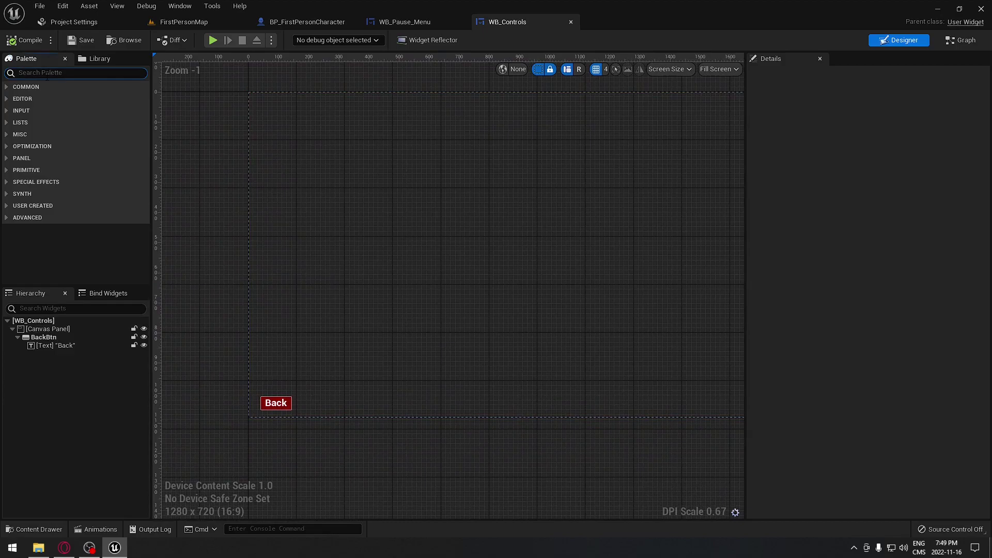
Step: Find the Button widget in the palette and place one on the WB_Controls canvas at about X 112, Y 216
text(bottu)
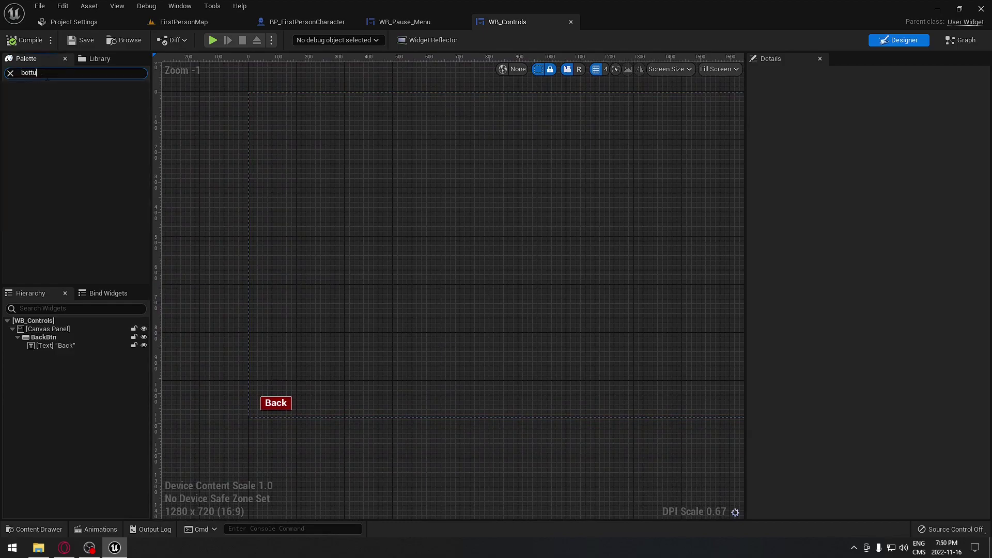
key(BackSpace)
text(utton)
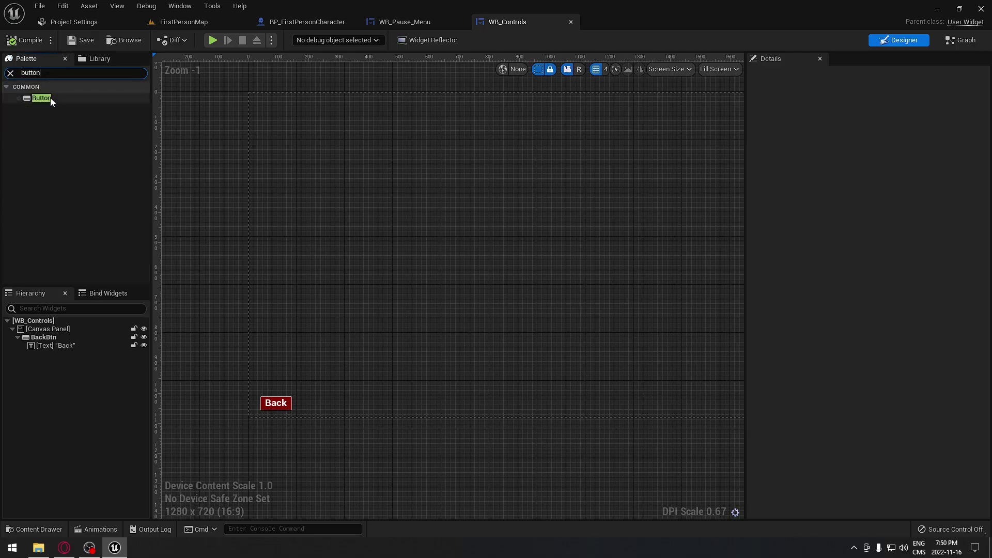
click(51, 98)
drag(50, 97, 280, 154)
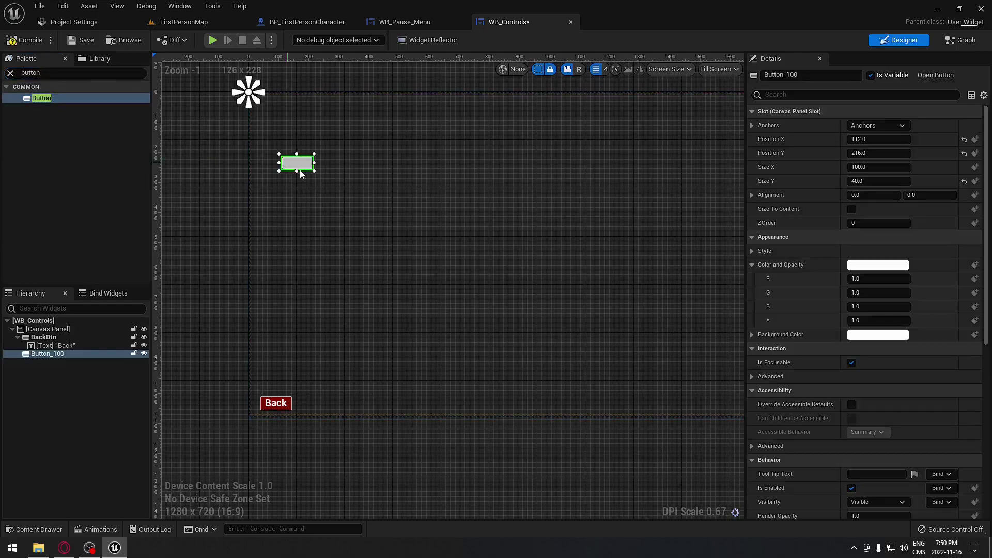
Step: Anchor the new button to the canvas's bottom-left corner and set its Position X and Position Y to 0
click(877, 125)
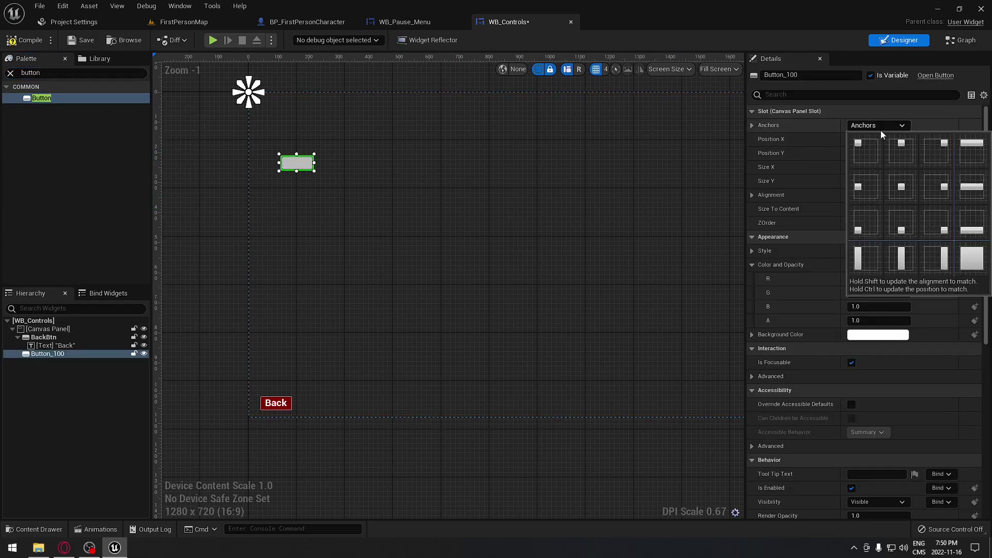
click(870, 229)
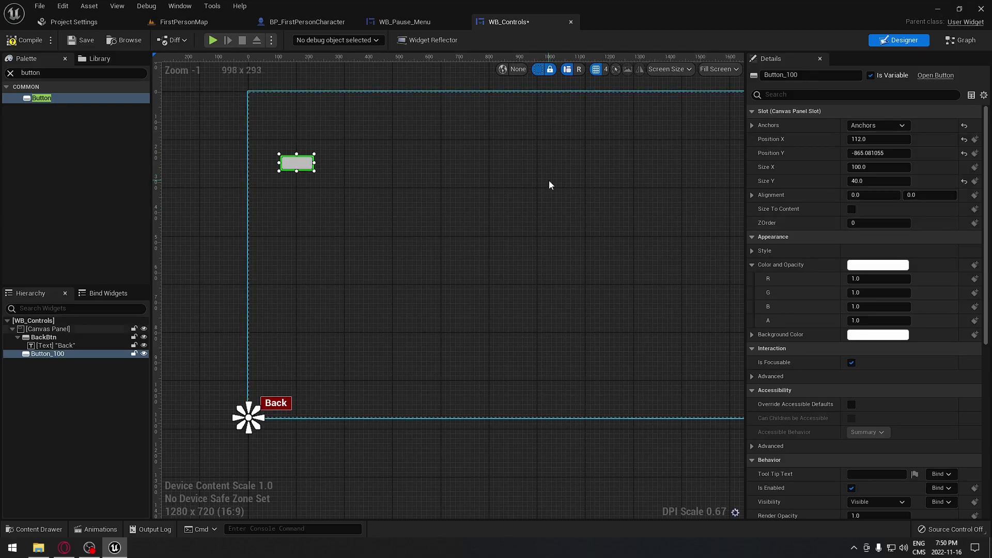
click(888, 139)
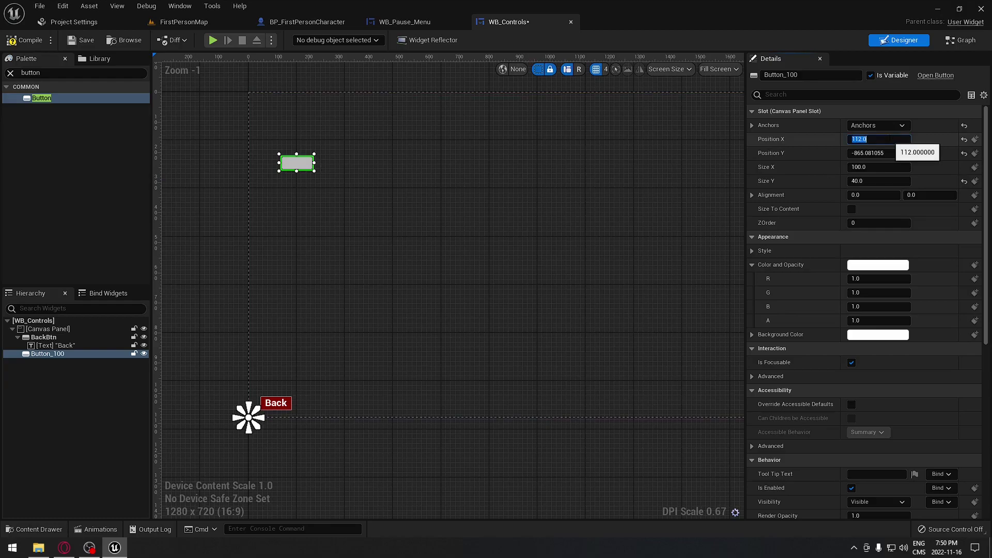
text(0)
key(Tab)
text(0)
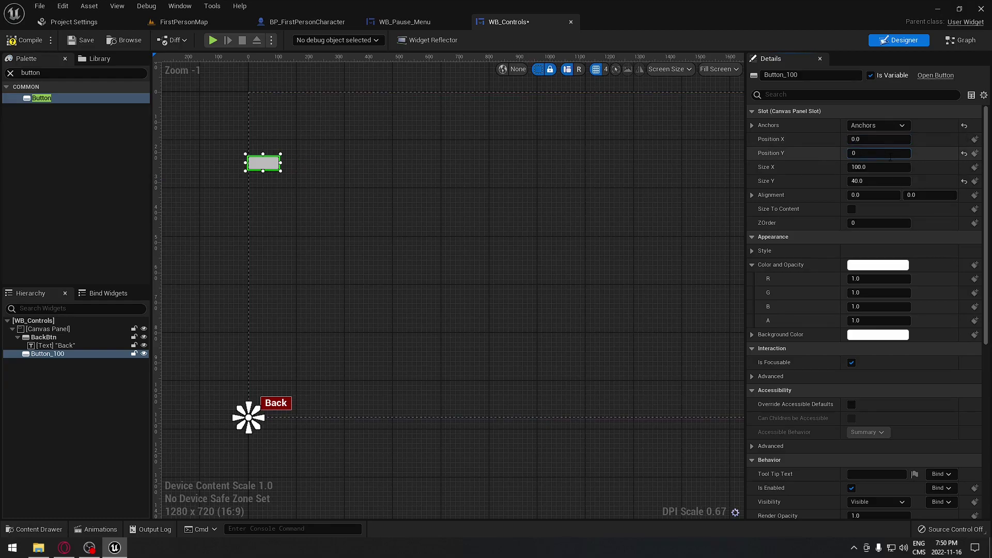
click(655, 202)
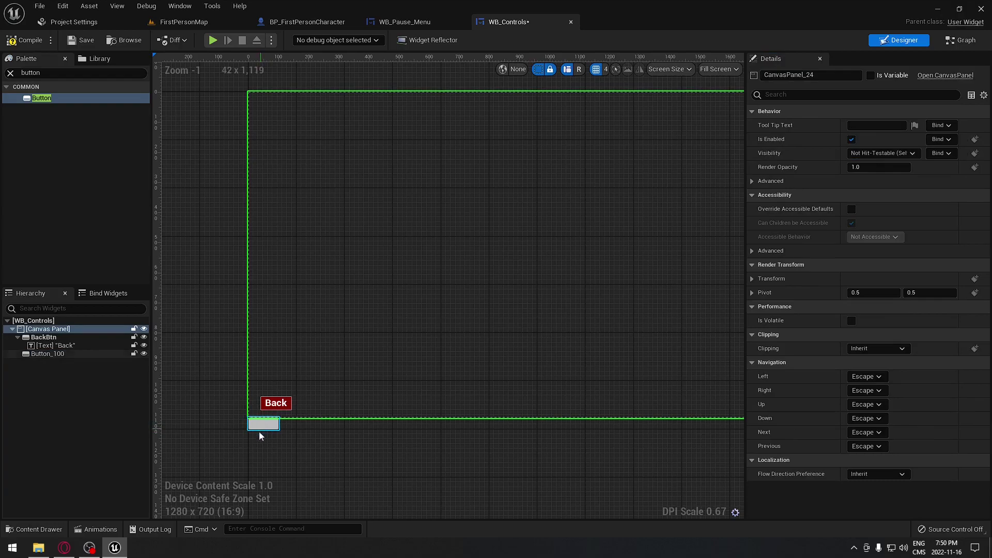
Step: Move the new button directly above the red Back button, to about X 44, Y -129
scroll(349, 361, up, 3)
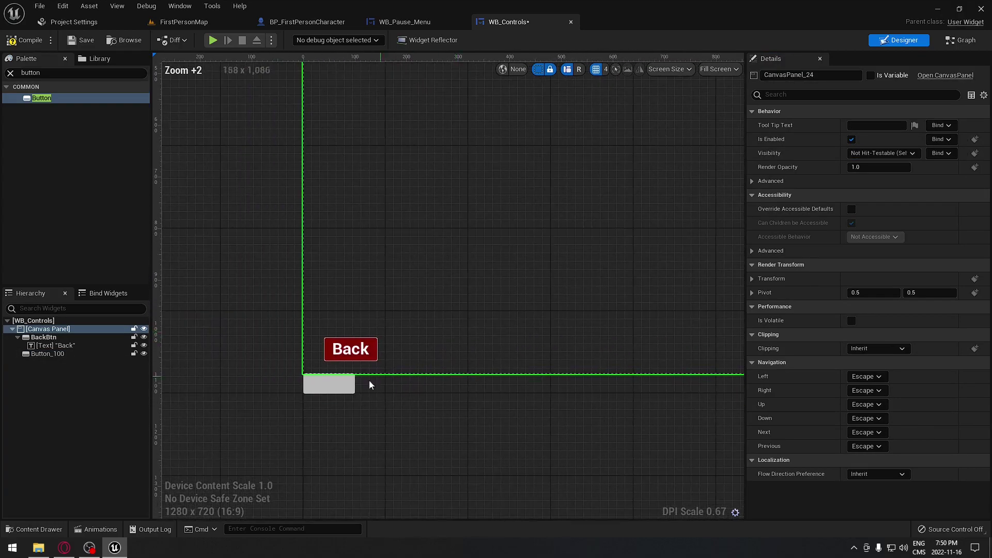
click(336, 388)
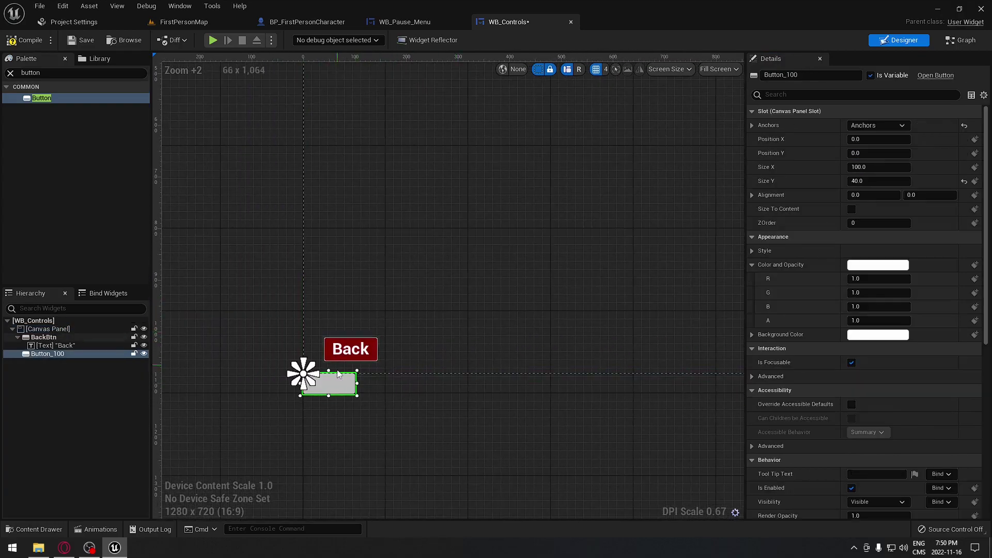
drag(336, 387, 358, 324)
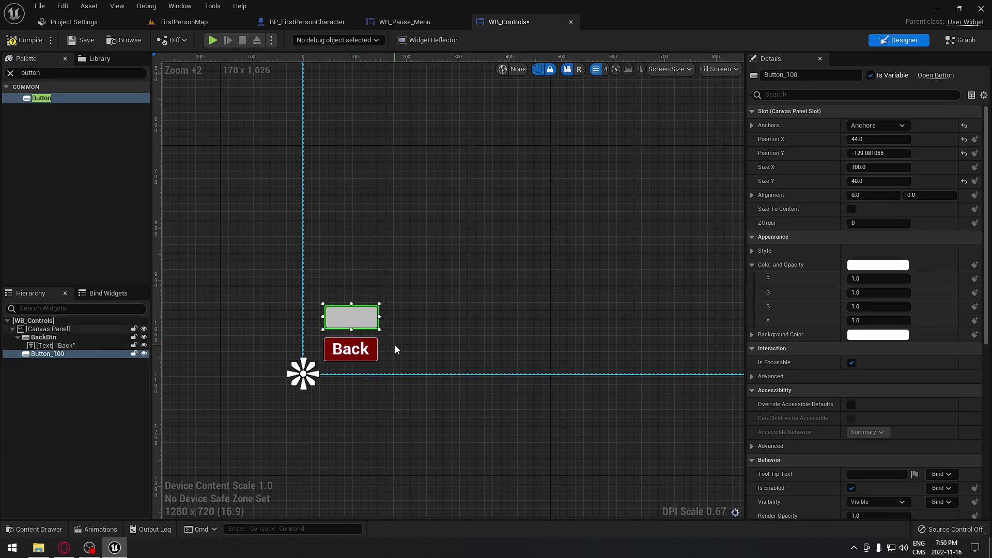
Step: Add a Text widget inside the new button and enable Size To Content for the button
key(ctrl+f)
text(text)
drag(39, 108, 56, 354)
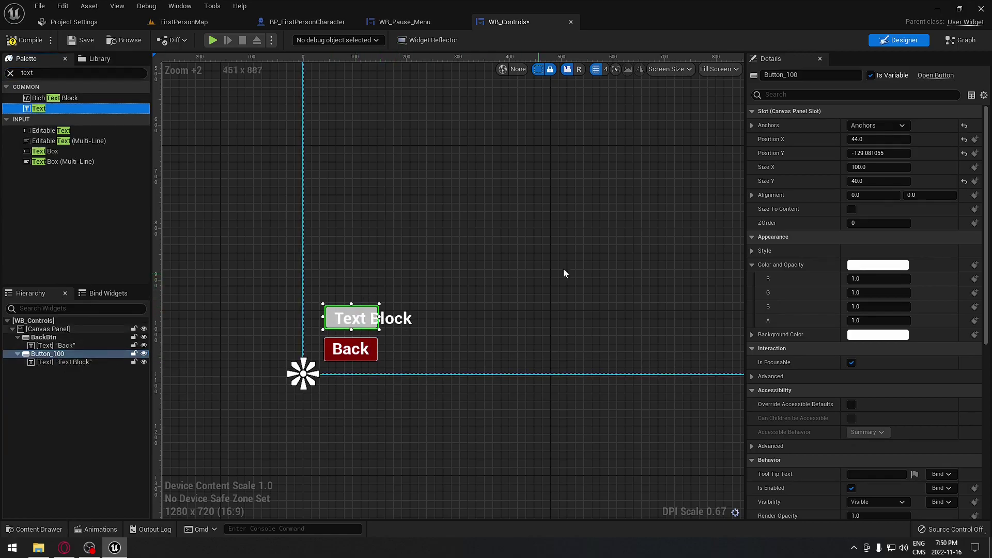
click(851, 209)
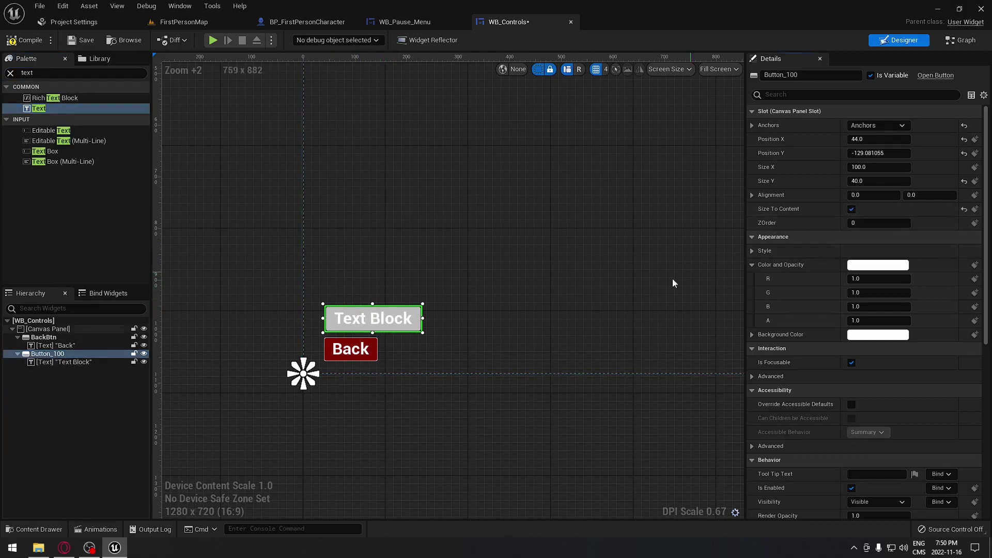
Step: Set the text of the new button's text block to "Back"
click(478, 327)
scroll(479, 328, up, 1)
scroll(480, 328, up, 1)
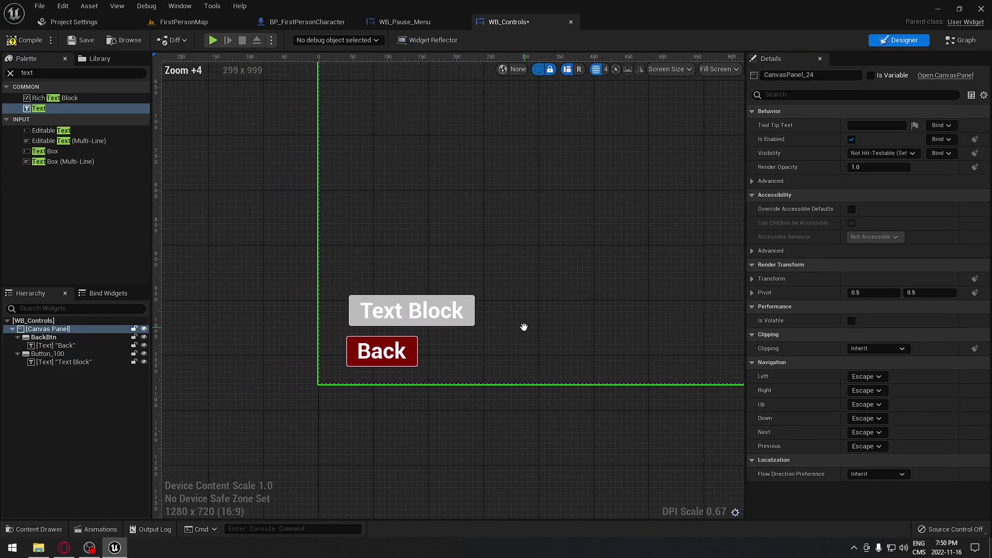
click(412, 310)
click(902, 182)
text(na)
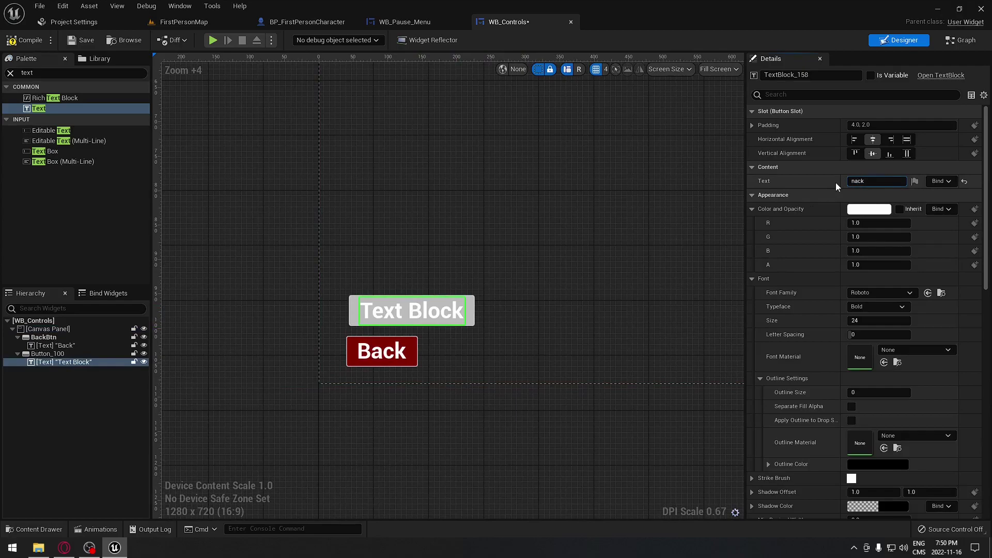
text(ck)
key(Return)
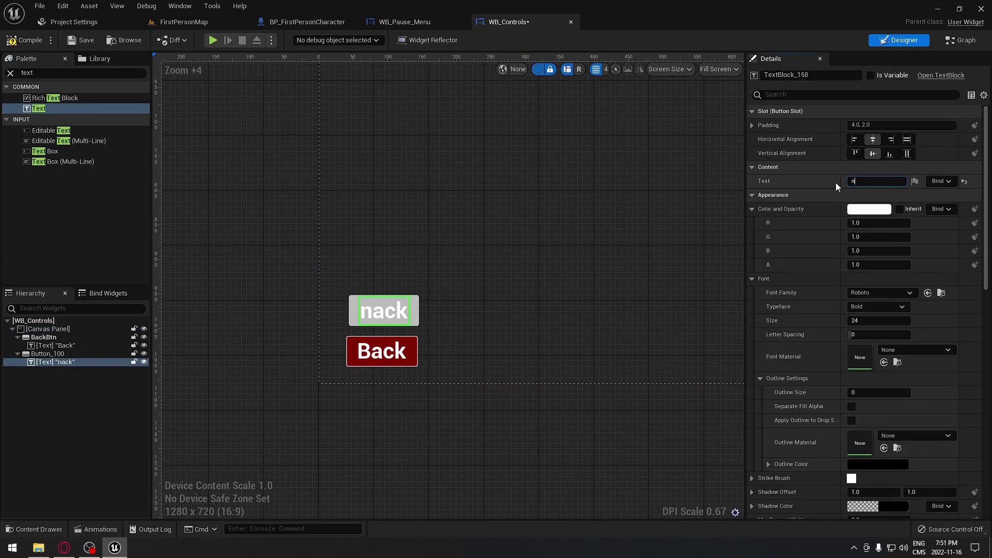
key(Return)
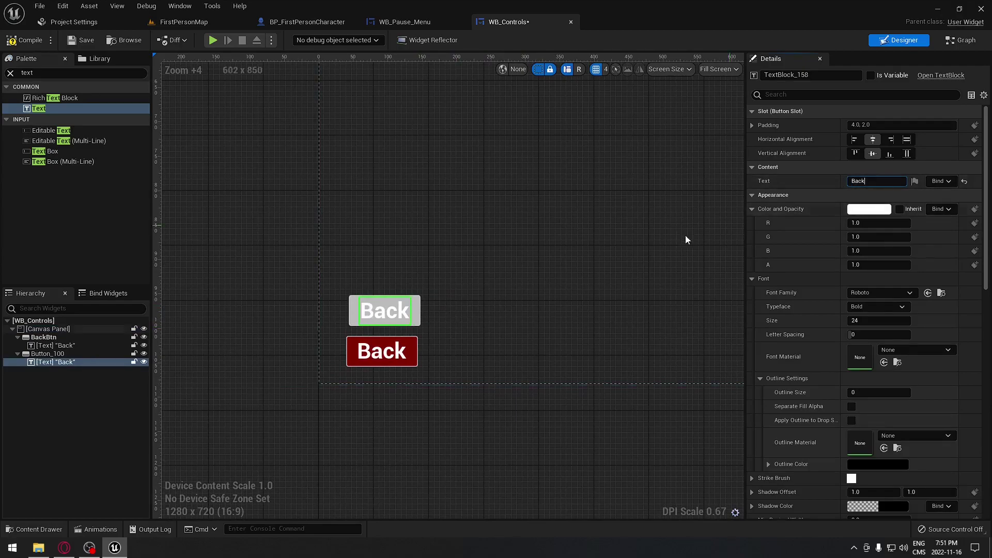
Step: Try to rename the text block inside the new button to BackB
click(812, 76)
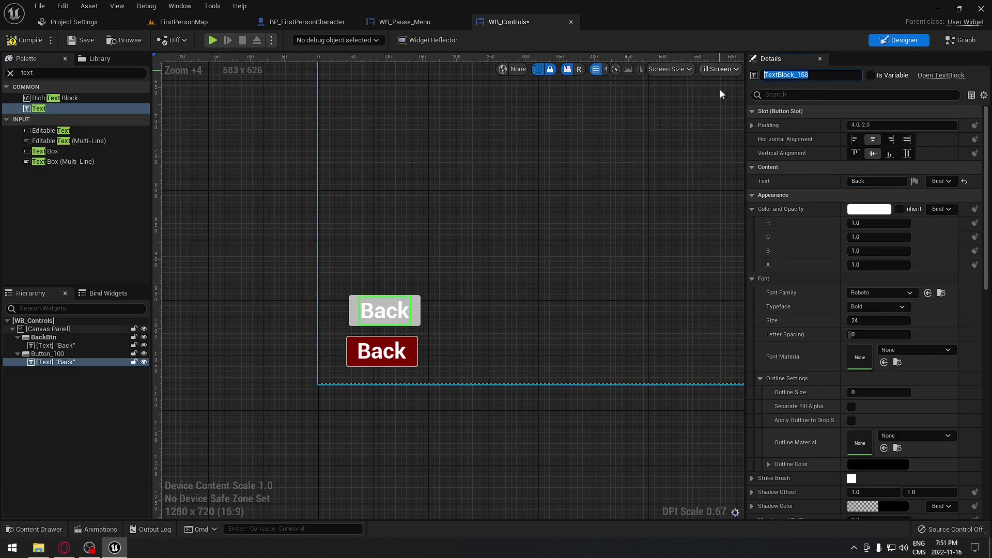
text(BackB)
key(Return)
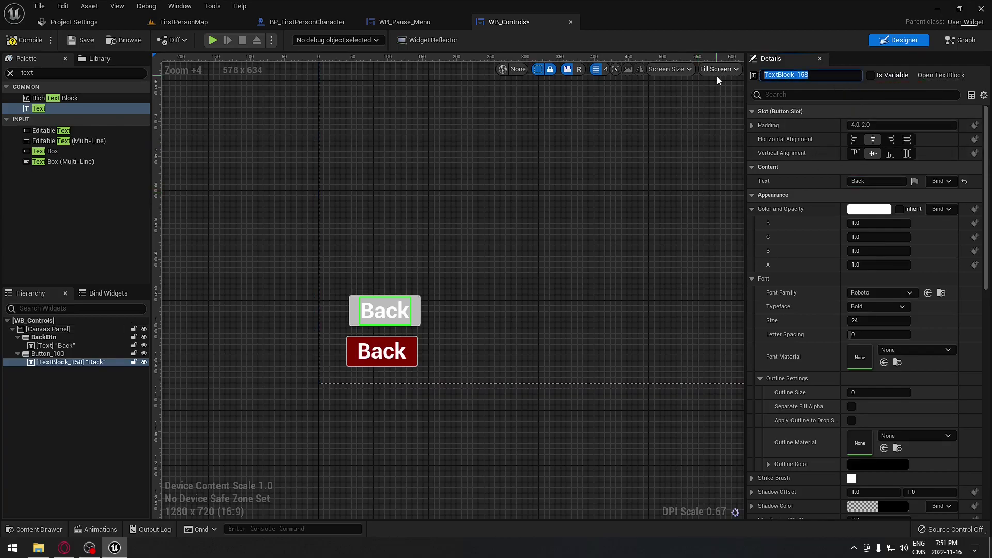
Step: Rename the text block inside the new grey button to BackBtnt
text(BackBtnt)
click(649, 163)
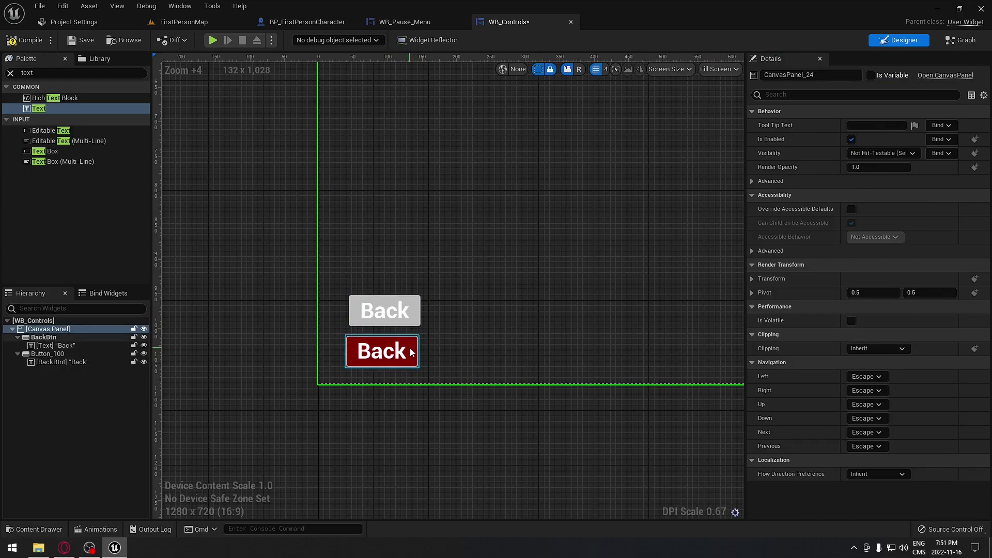
Step: Open the copy options for the Main Menu button's Background Color in WB_Pause_Menu and return to WB_Controls
click(427, 23)
click(899, 40)
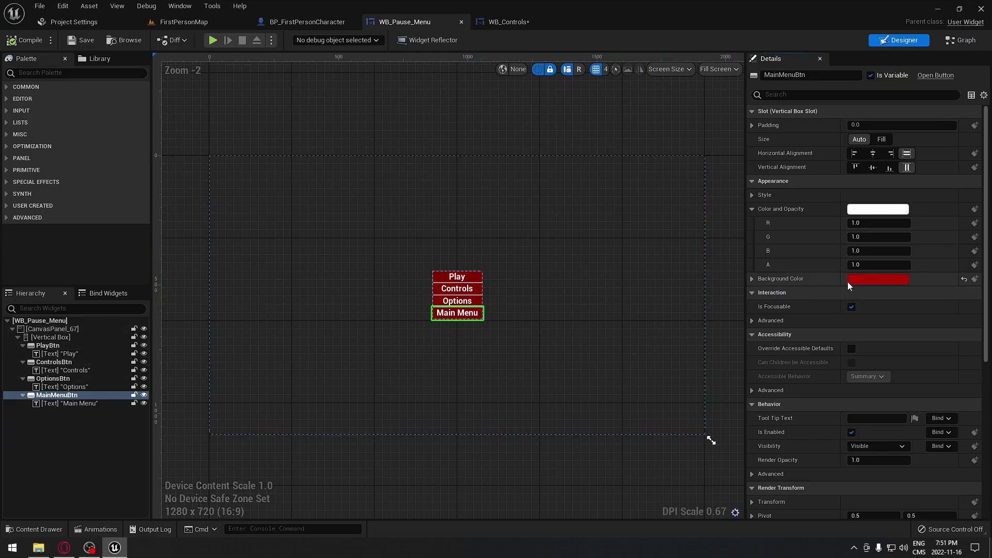
right_click(871, 281)
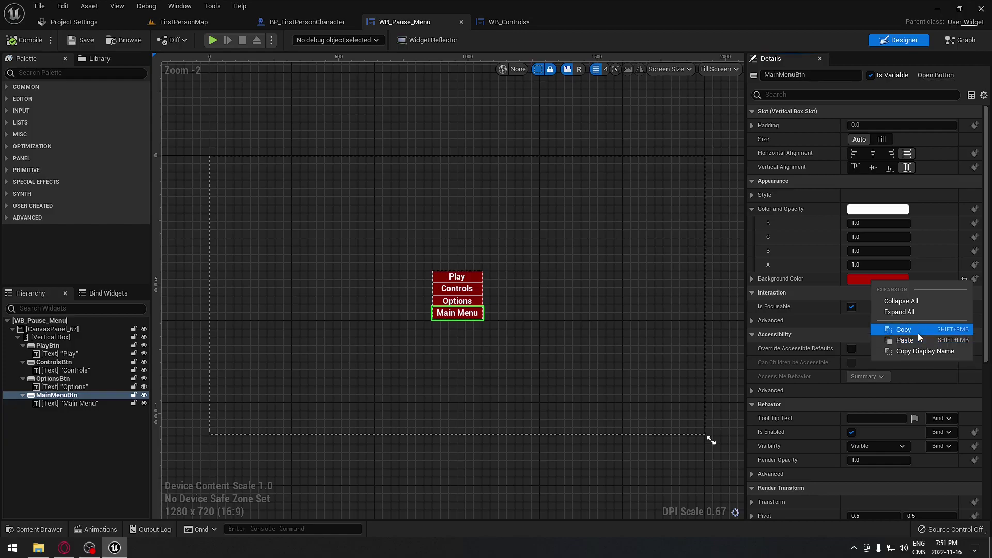
click(517, 26)
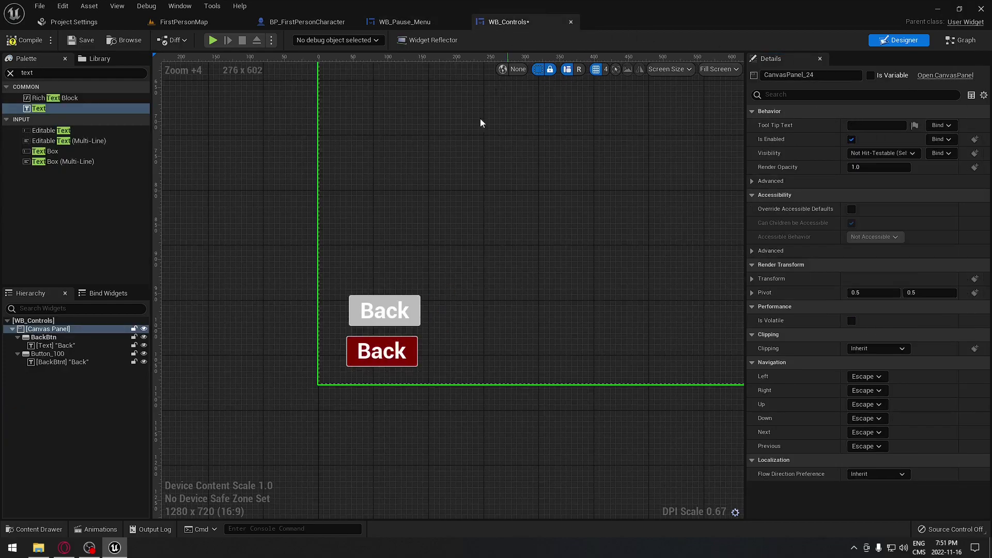
Step: Delete the grey duplicate Back button from the WB_Controls canvas, keeping the red one
click(413, 349)
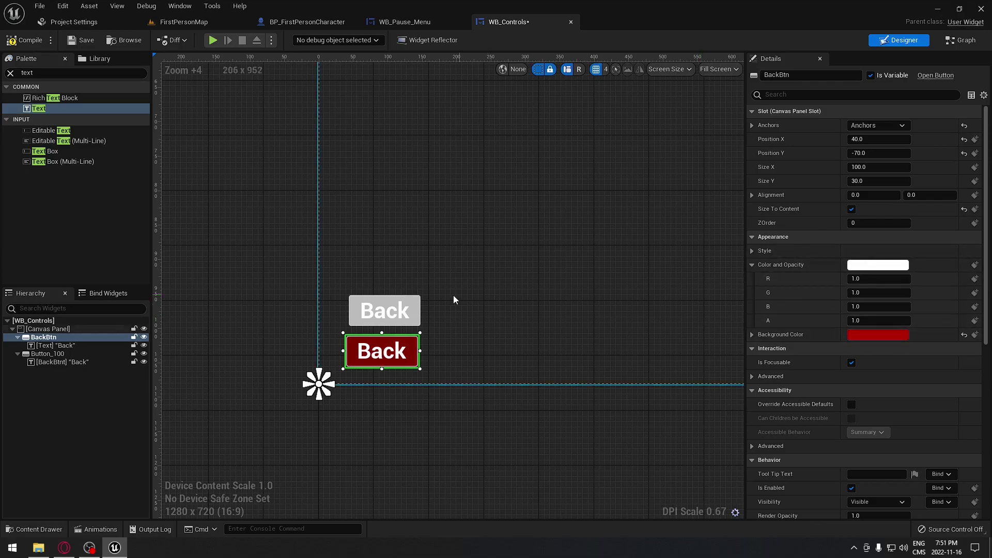
click(369, 263)
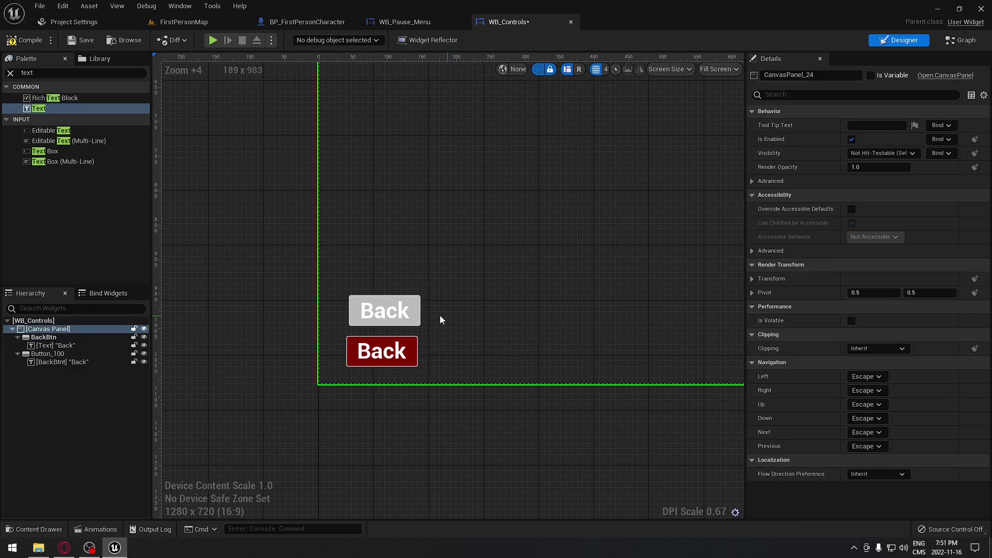
click(416, 309)
key(Delete)
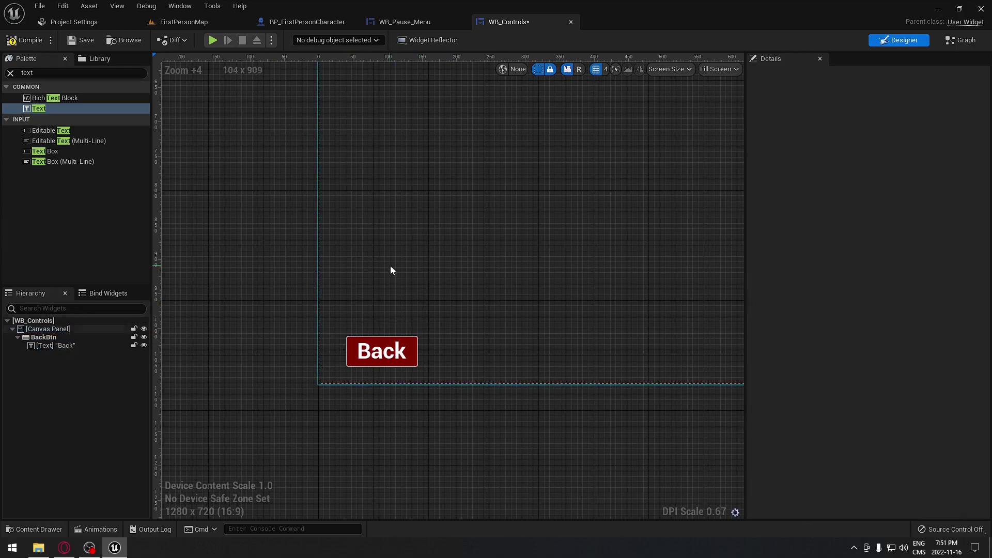
Step: Open the red Back button's On Clicked event and examine its node chain in the WB_Controls event graph
click(407, 348)
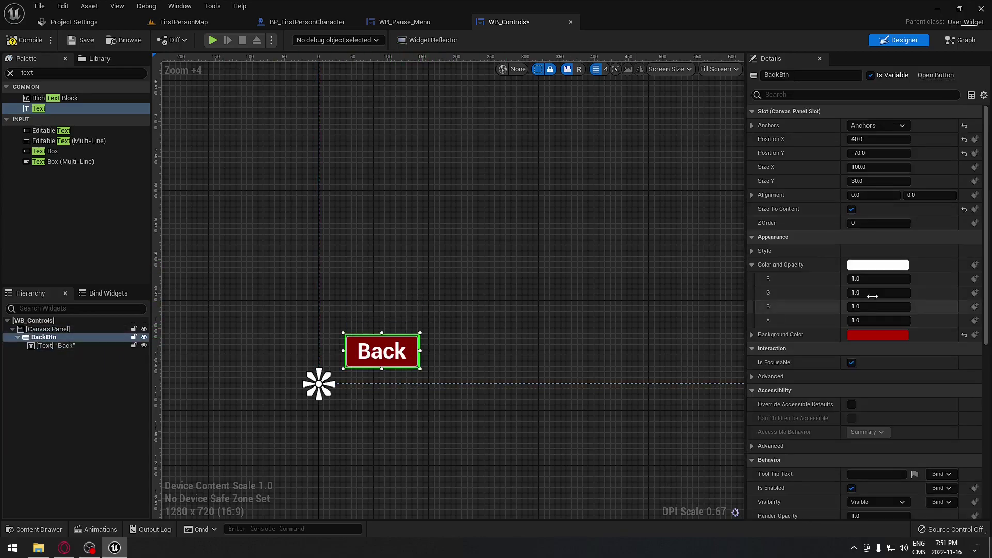
scroll(987, 243, down, 2)
scroll(987, 243, down, 10)
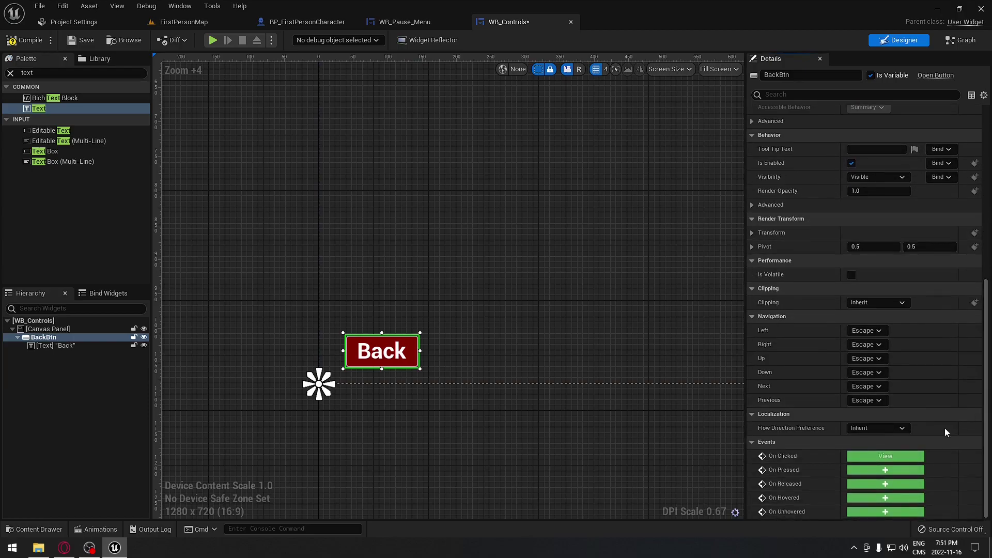
click(900, 453)
right_drag(637, 343, 401, 350)
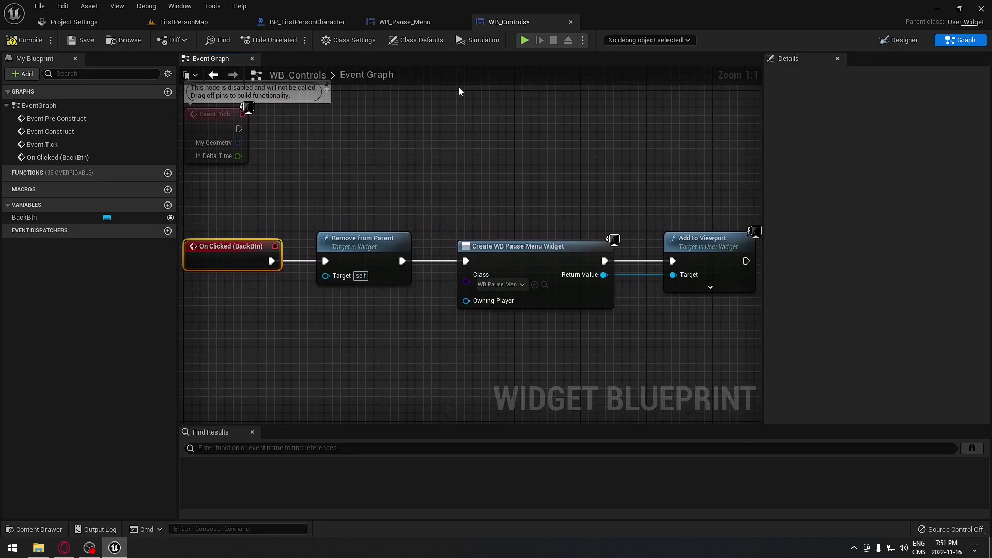
right_drag(531, 185, 417, 166)
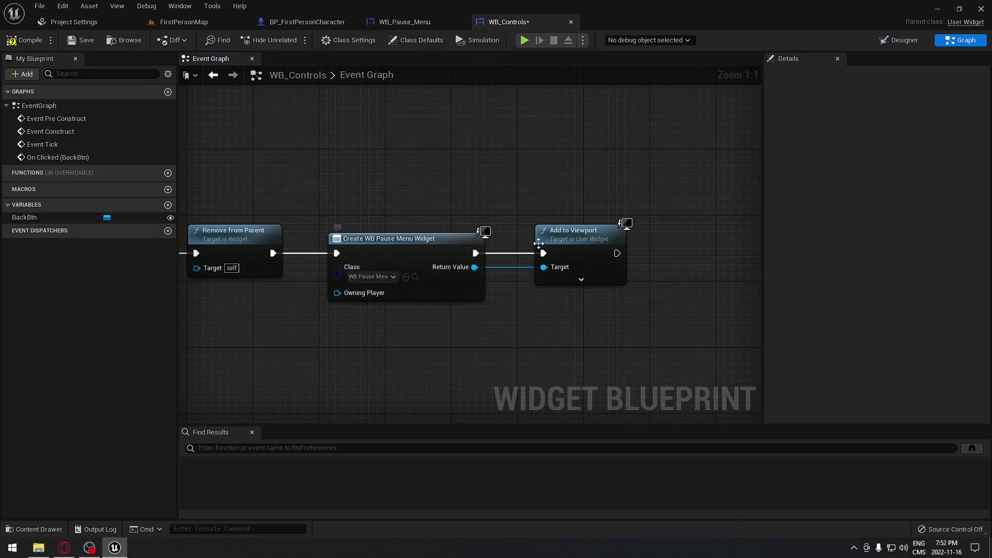
right_drag(427, 159, 564, 196)
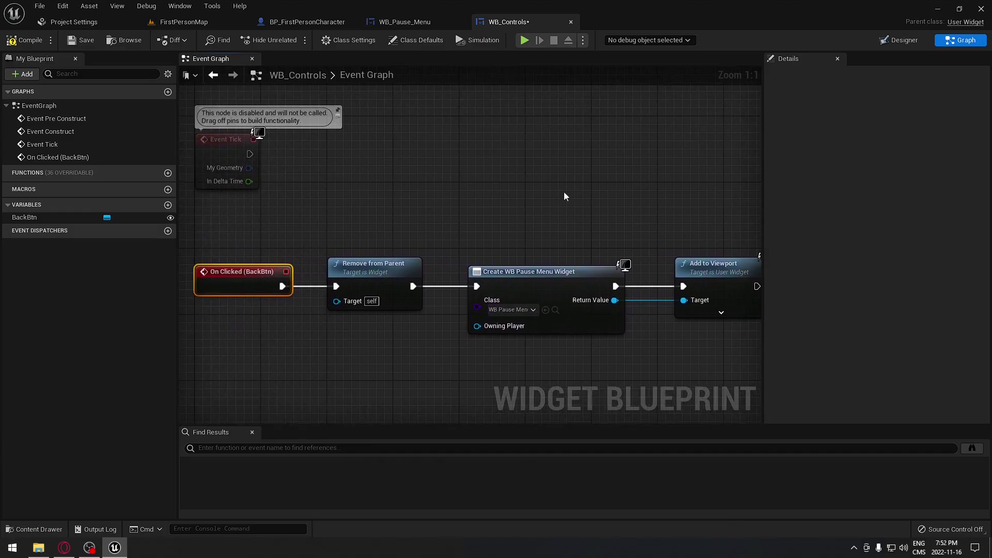
Step: Compile the WB_Controls widget blueprint
click(403, 23)
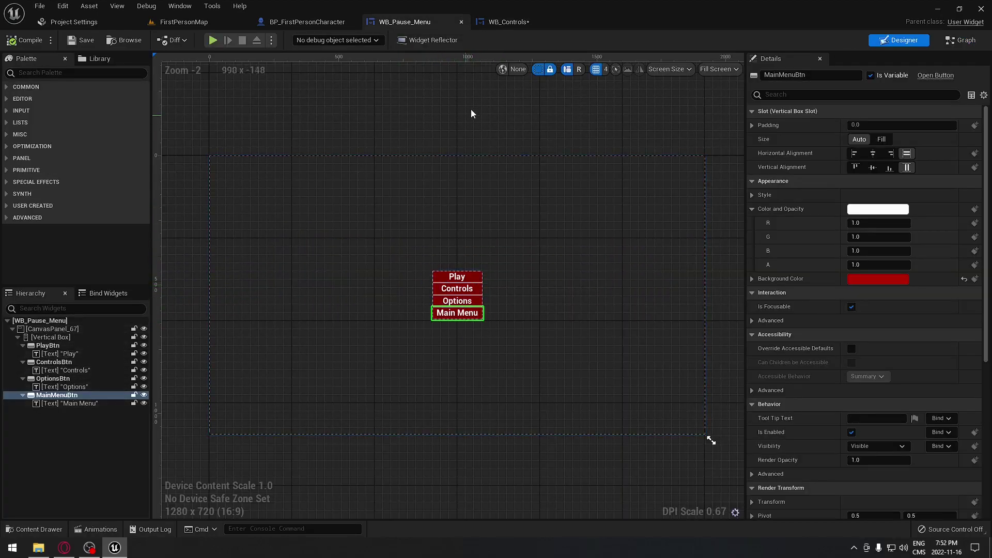
click(500, 20)
click(26, 42)
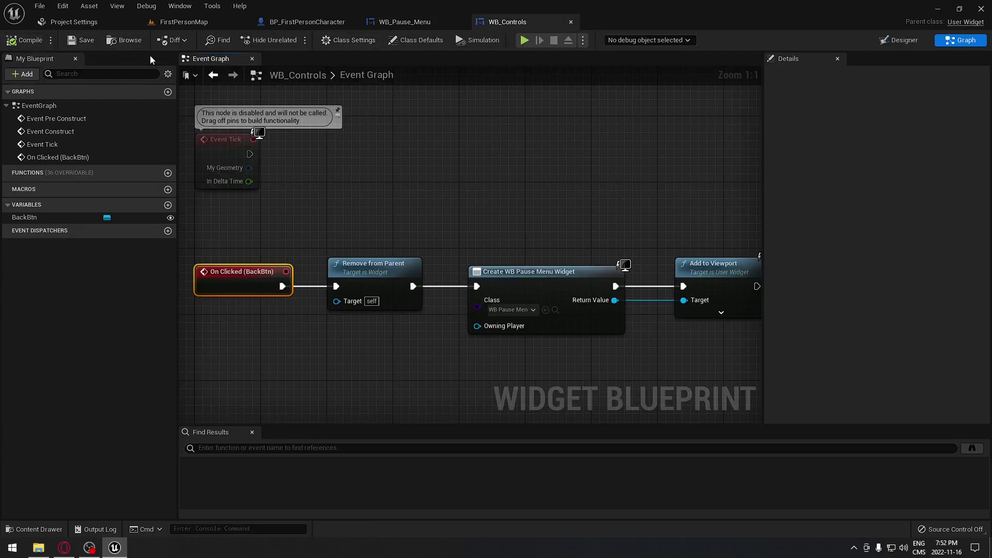
Step: Show the WB_Pause_Menu event graph and open the WB_Options widget from the 1-MyStuffs Widgets folder
click(429, 23)
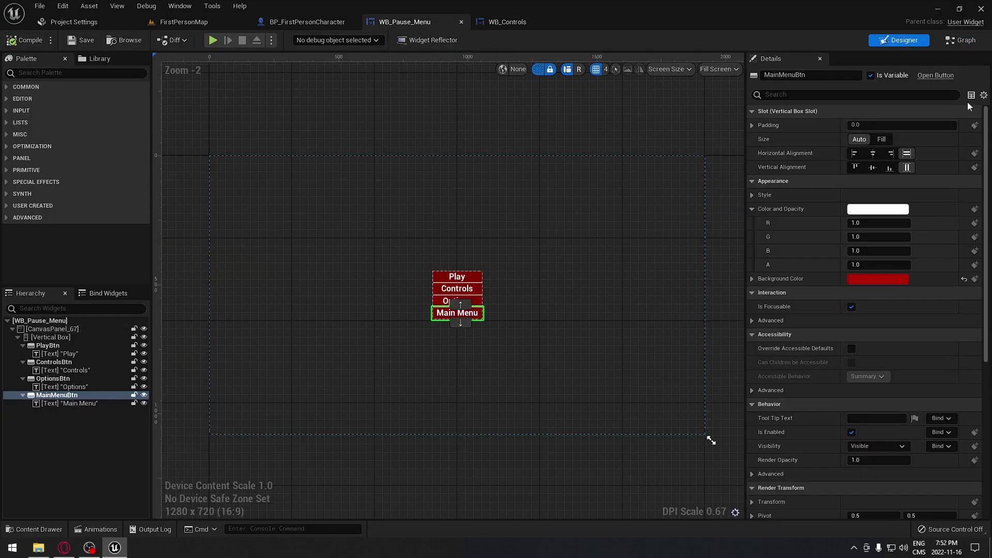
click(961, 40)
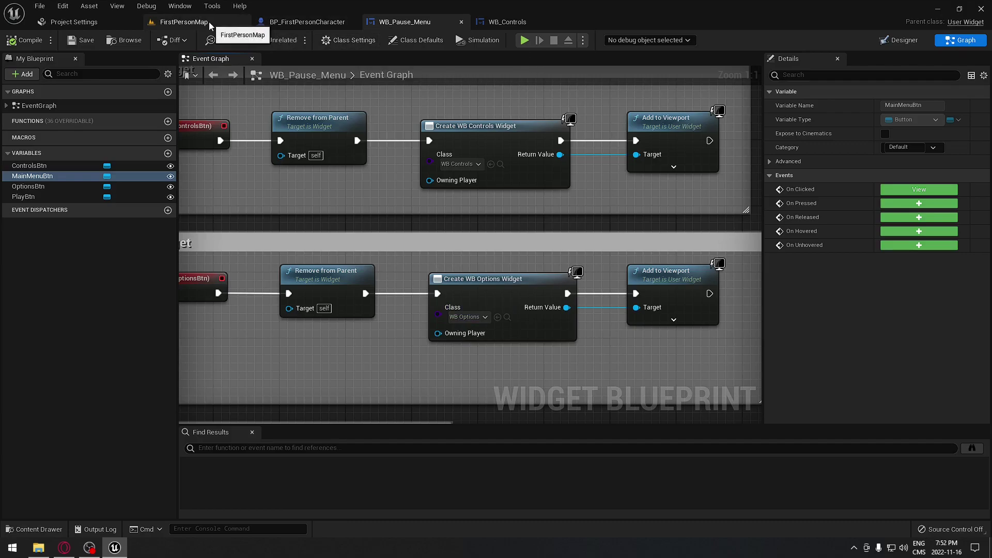
click(49, 532)
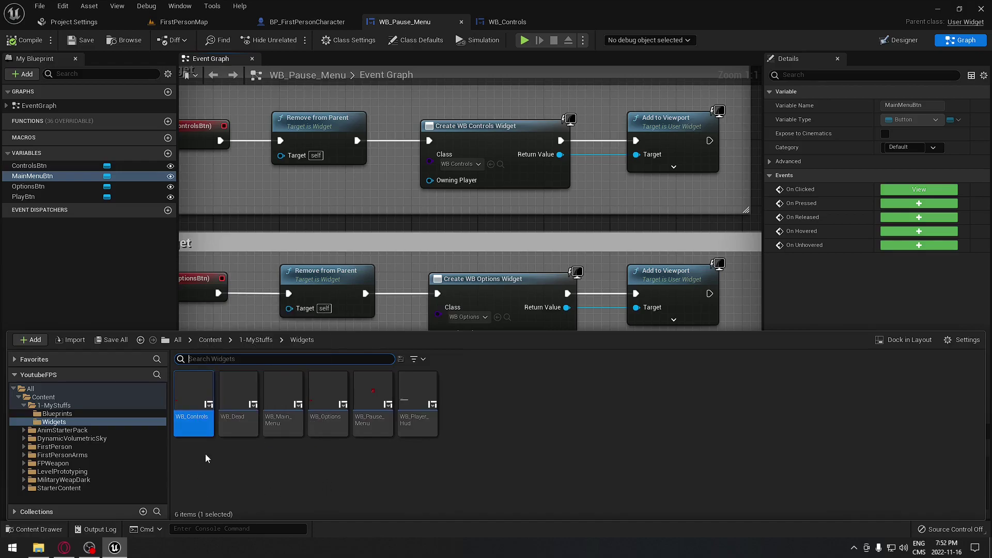
click(331, 417)
double_click(330, 417)
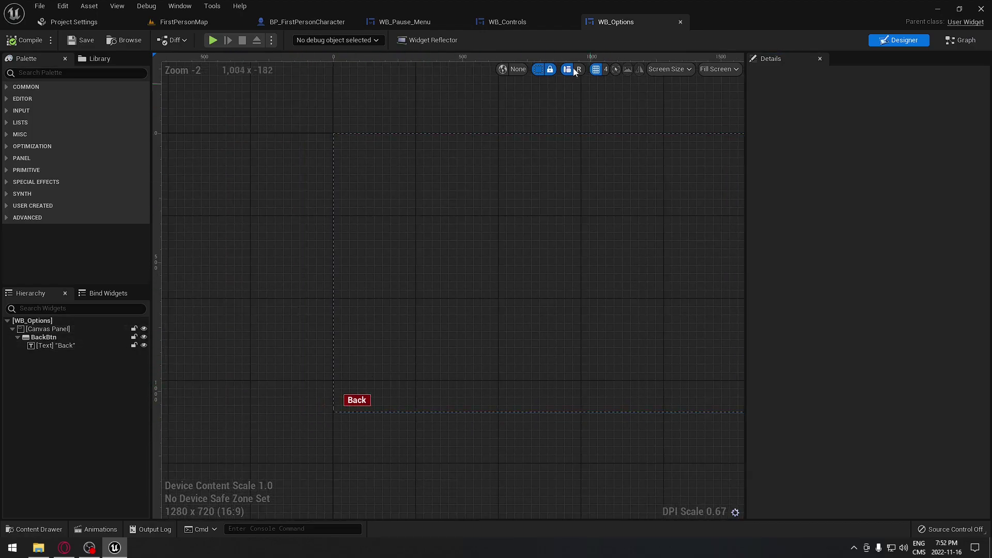
Step: Compare the Back button layouts of WB_Controls and WB_Options in their designer views
click(524, 23)
click(899, 40)
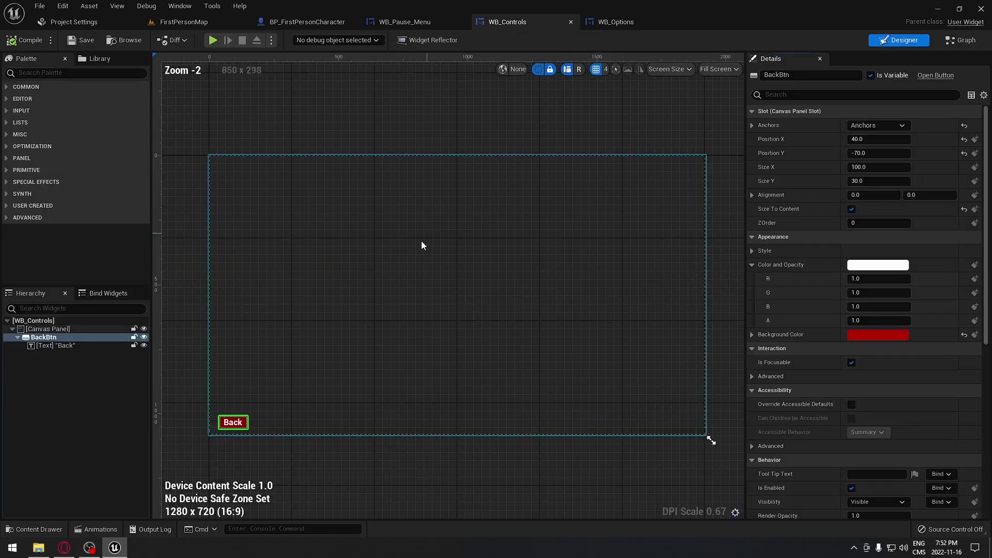
click(615, 22)
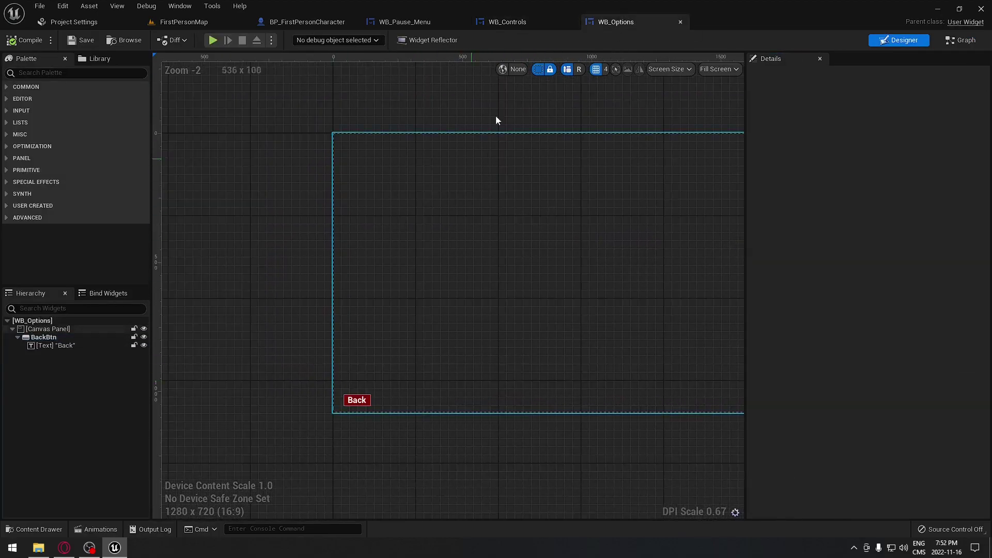
click(539, 19)
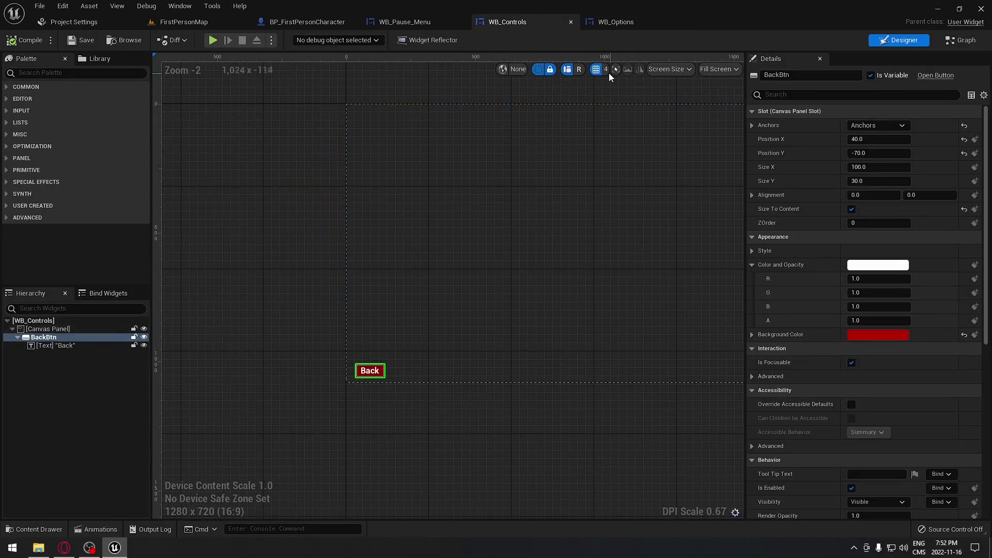
Step: Examine the Options button's event chain in WB_Pause_Menu and the class choices of its Create WB Options Widget node
click(409, 22)
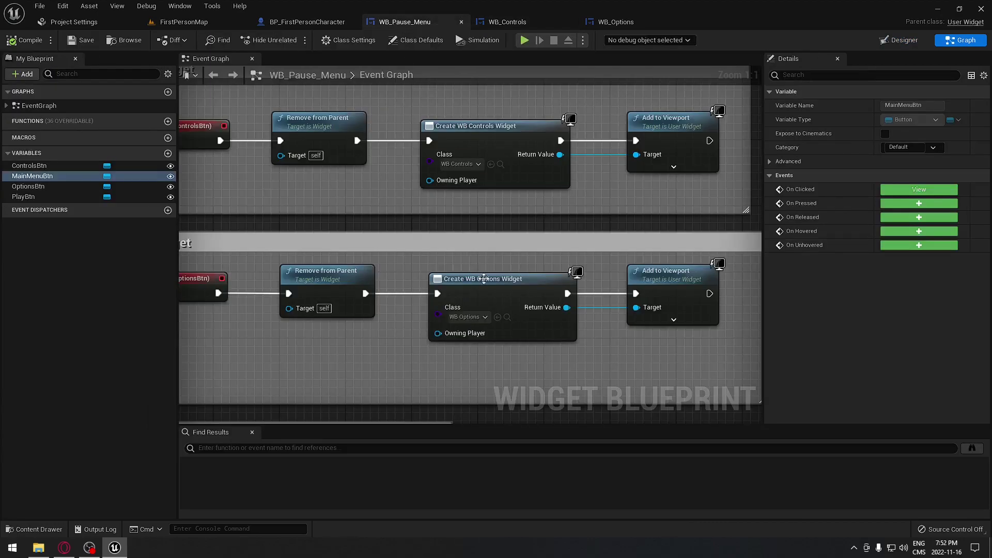
right_drag(521, 306, 580, 303)
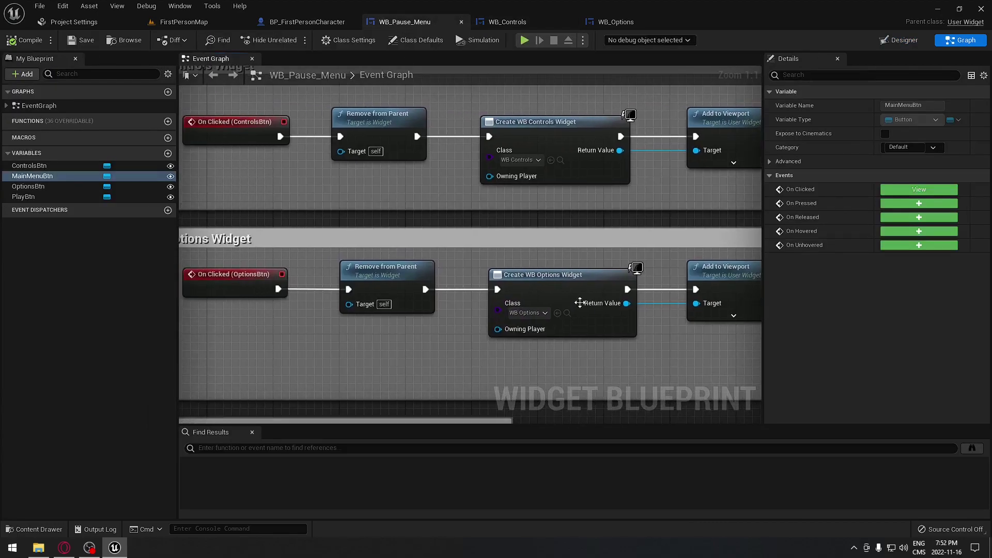
click(545, 313)
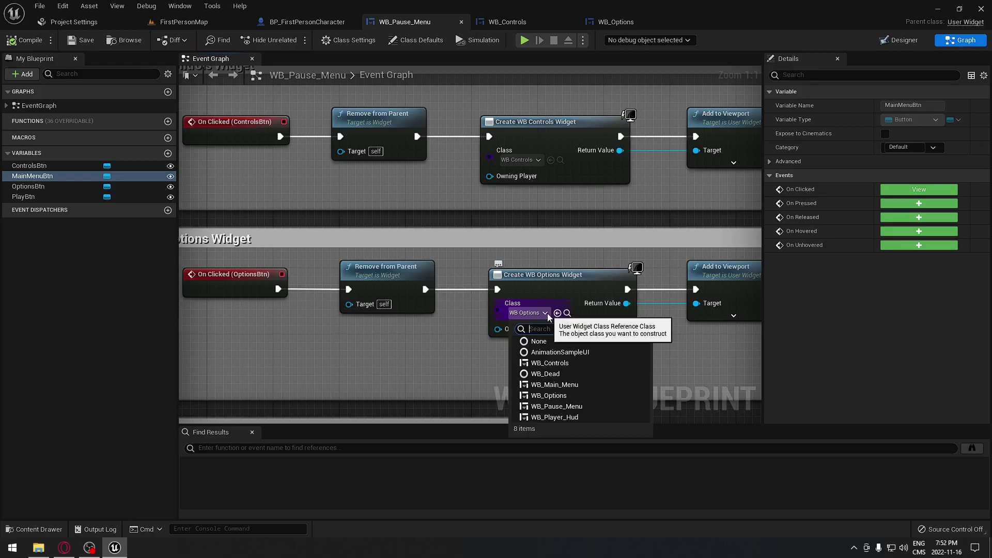
click(397, 365)
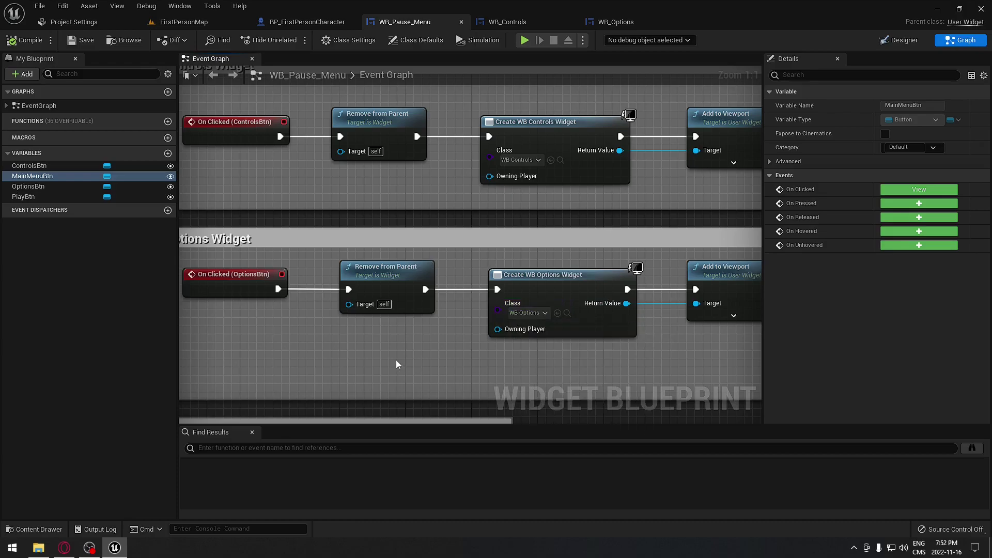
Step: Play FirstPersonMap, bring up the pause menu, and test the Controls screen and its Back button
click(191, 26)
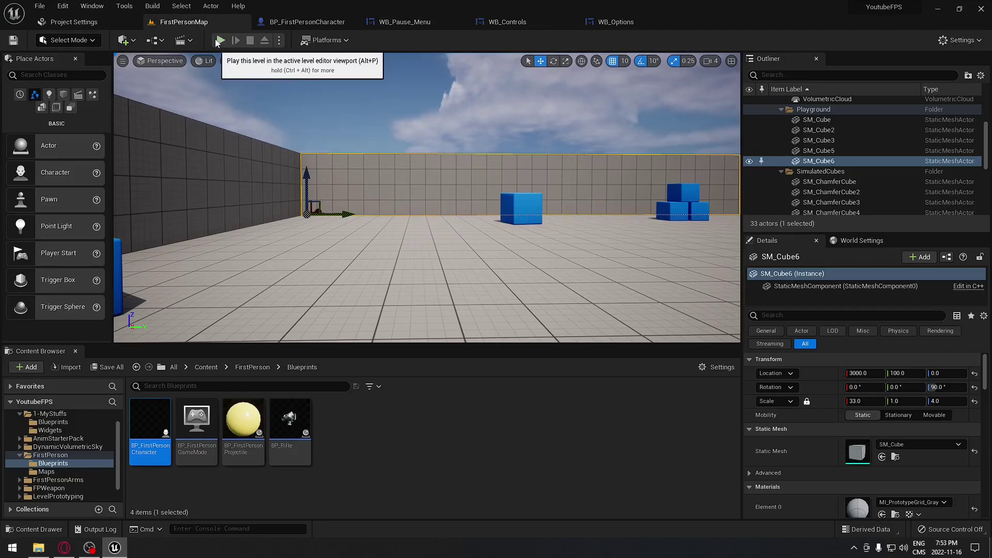
click(221, 40)
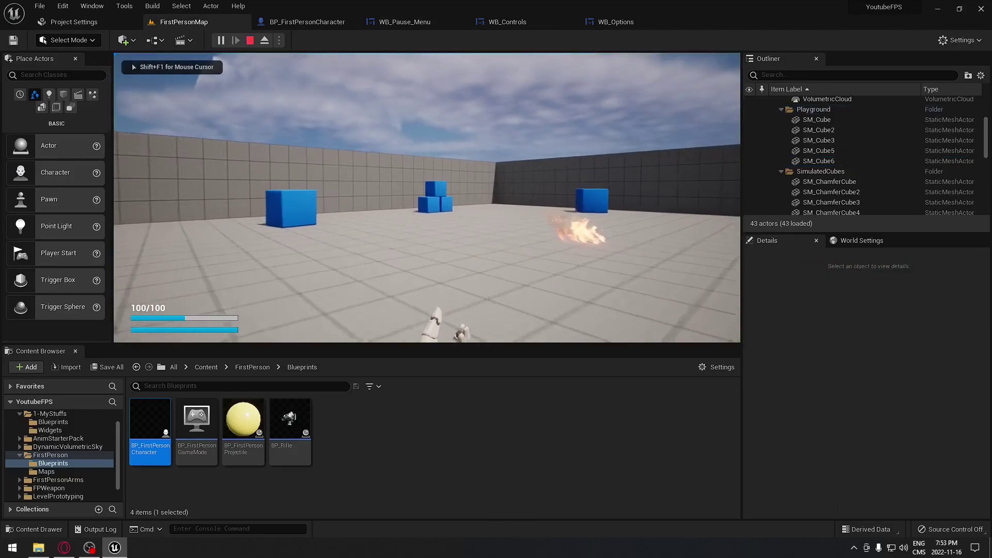
key(p)
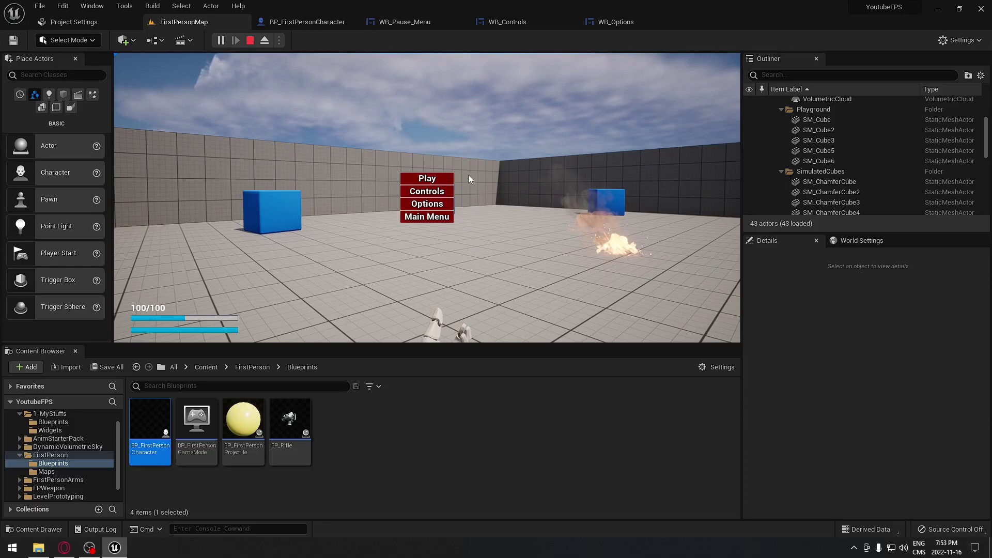
click(448, 192)
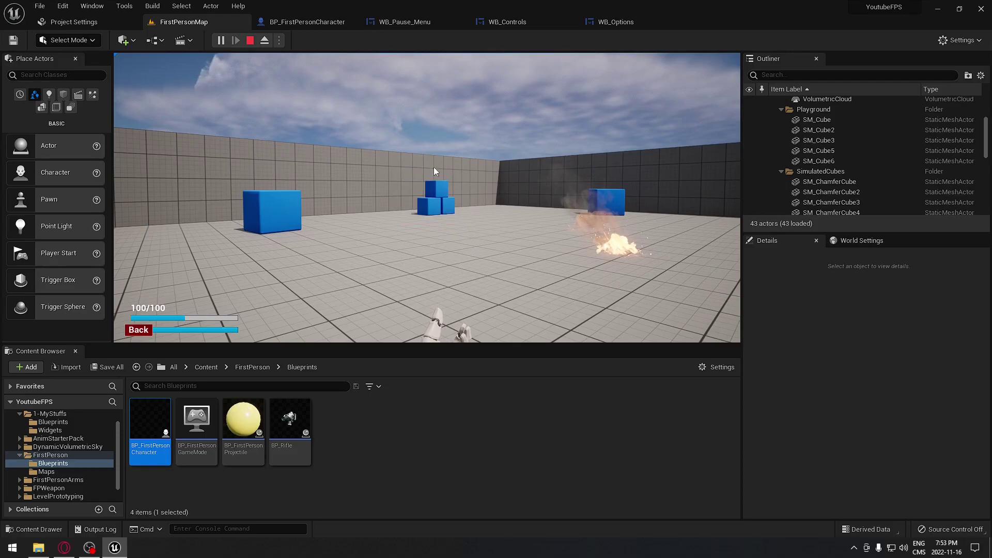
click(139, 330)
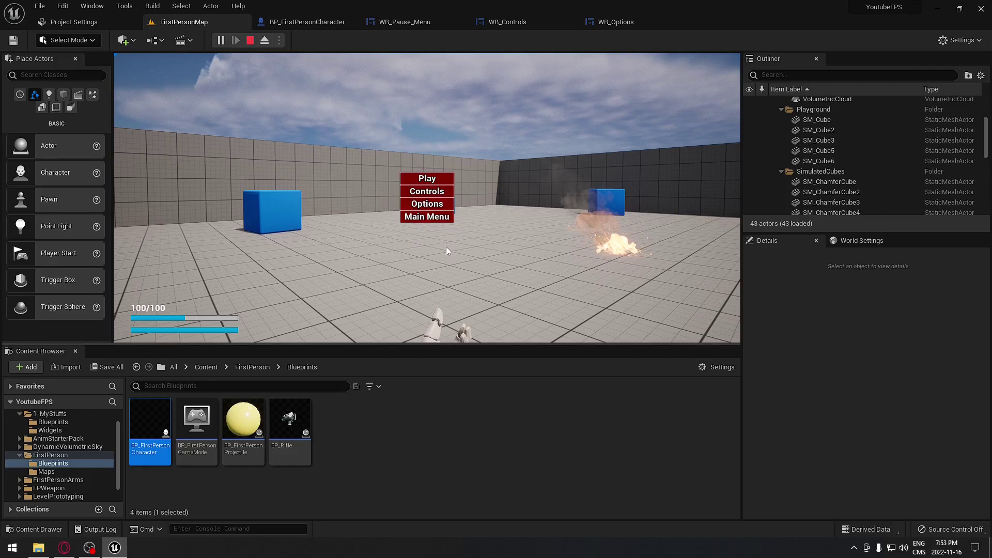
Step: Test the pause menu's Options screen and its Back button, and end the play session
click(446, 204)
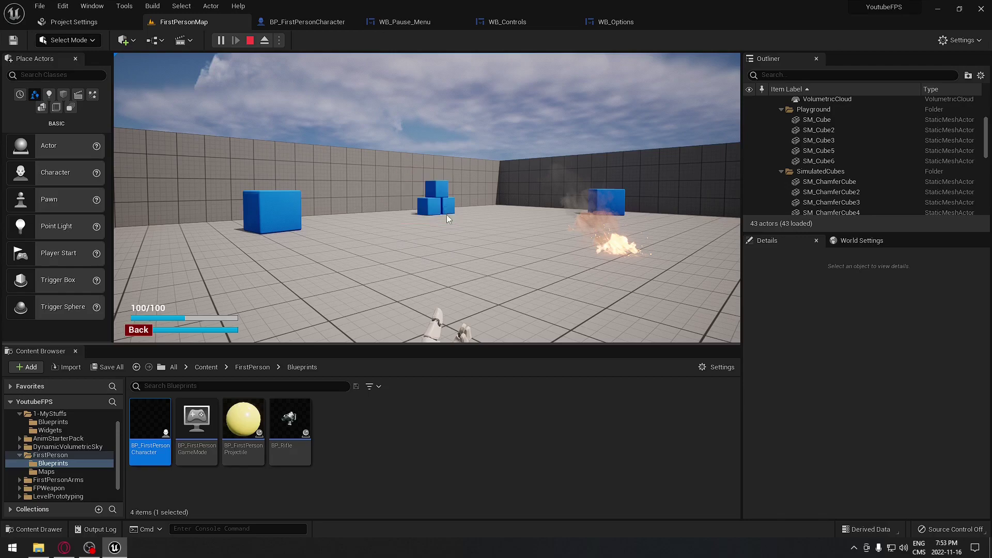
click(140, 331)
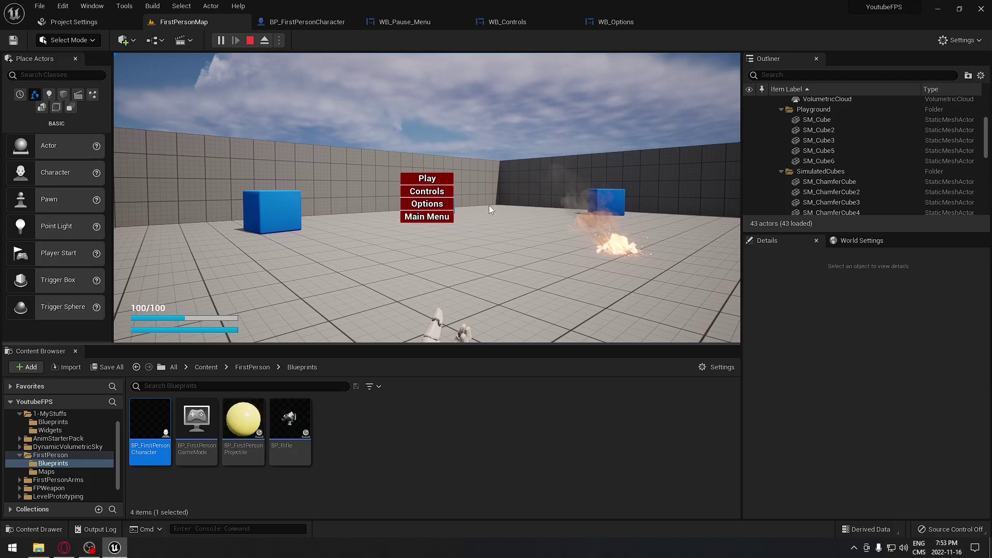
key(Escape)
right_drag(504, 58, 568, 58)
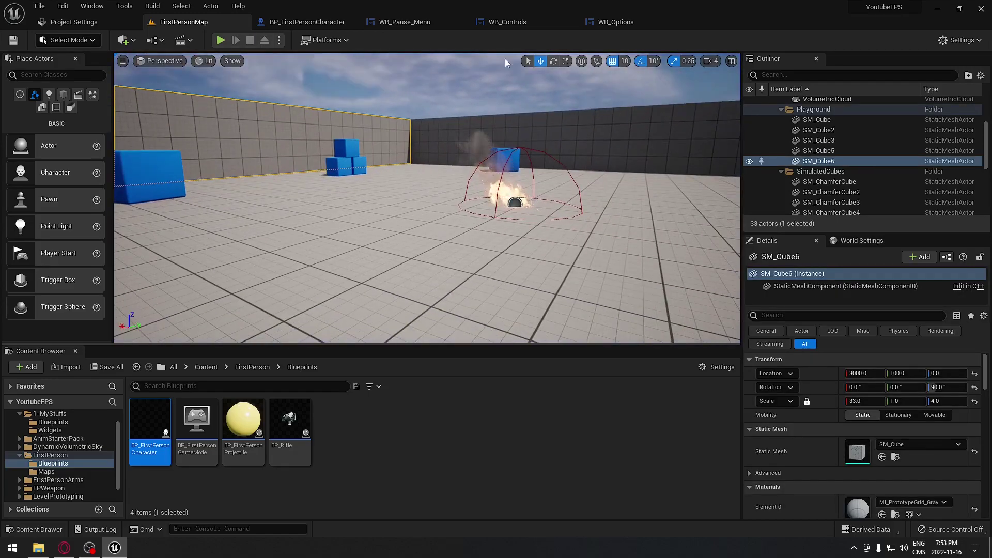
Step: Show the WB_Pause_Menu layout in its designer view
click(406, 21)
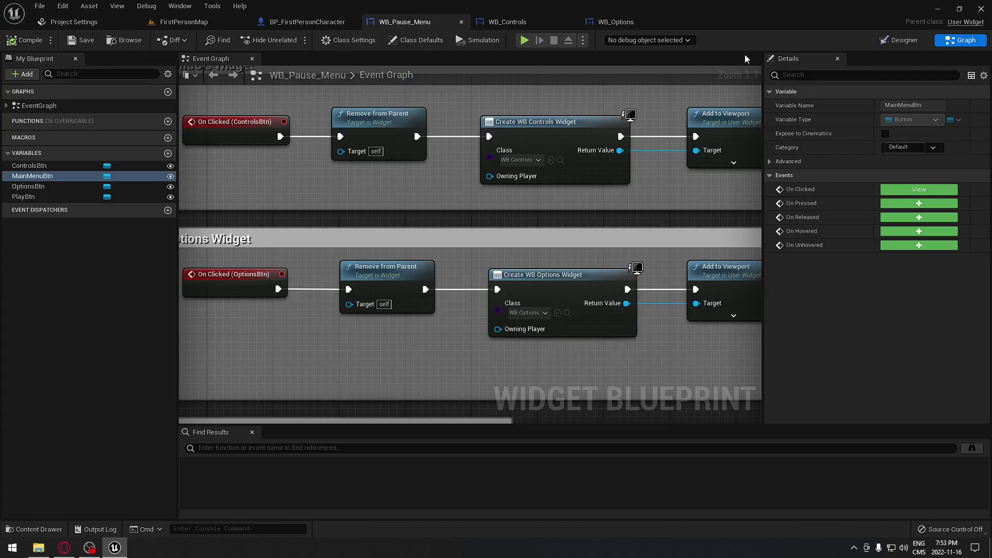
click(899, 40)
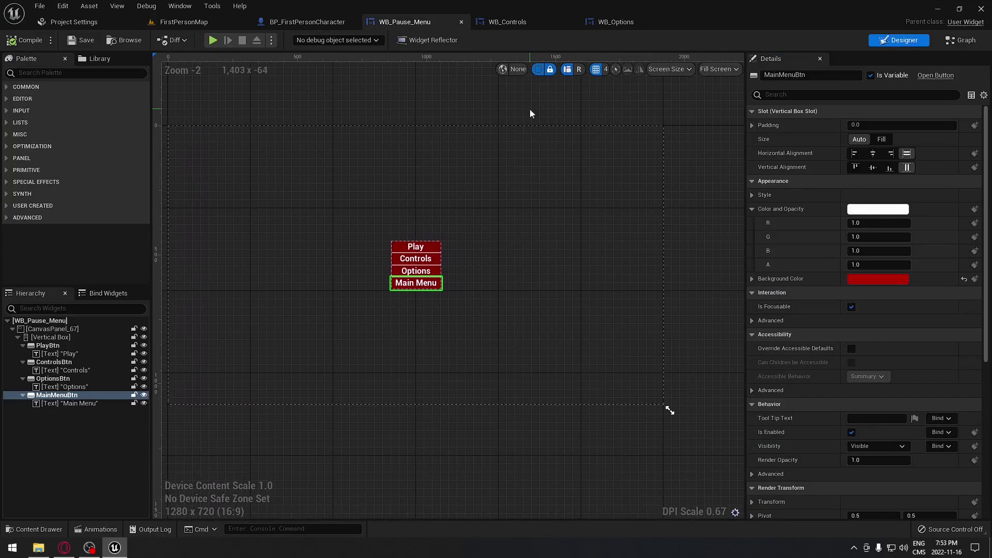
right_drag(481, 212, 533, 223)
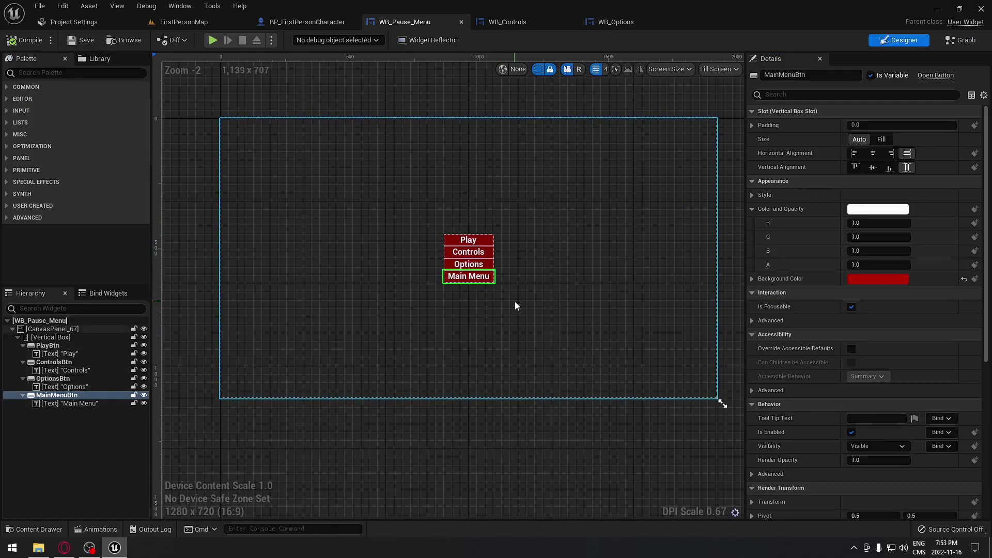
scroll(515, 303, up, 1)
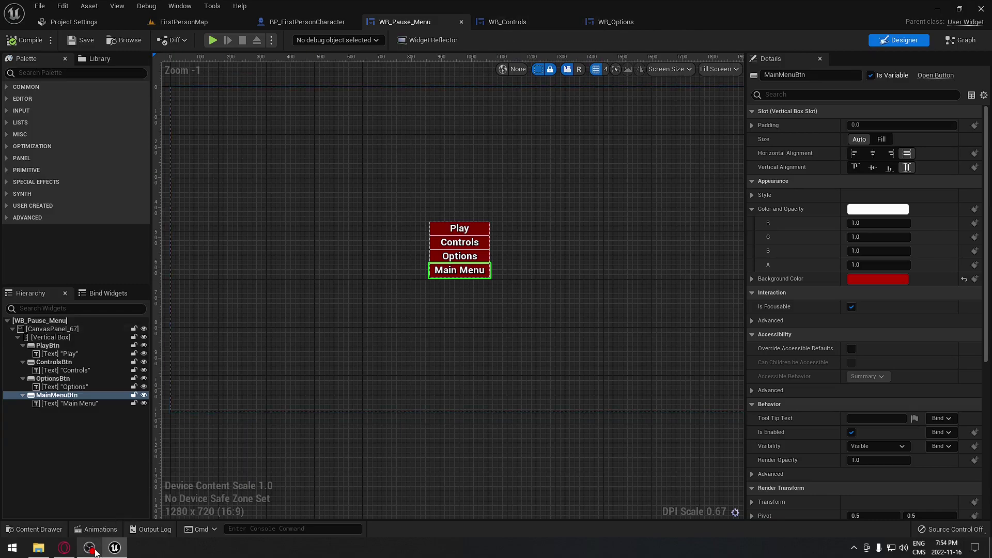
click(93, 549)
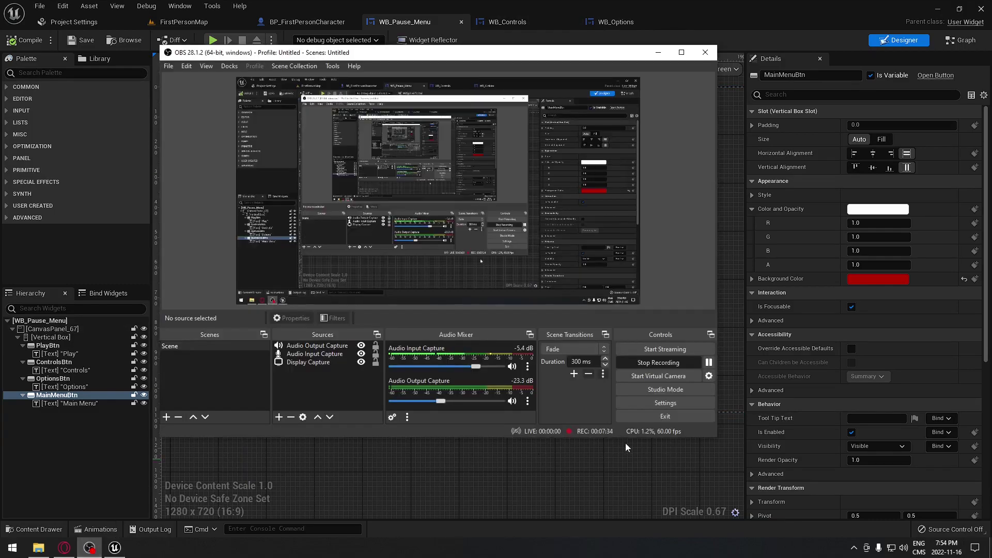
click(607, 456)
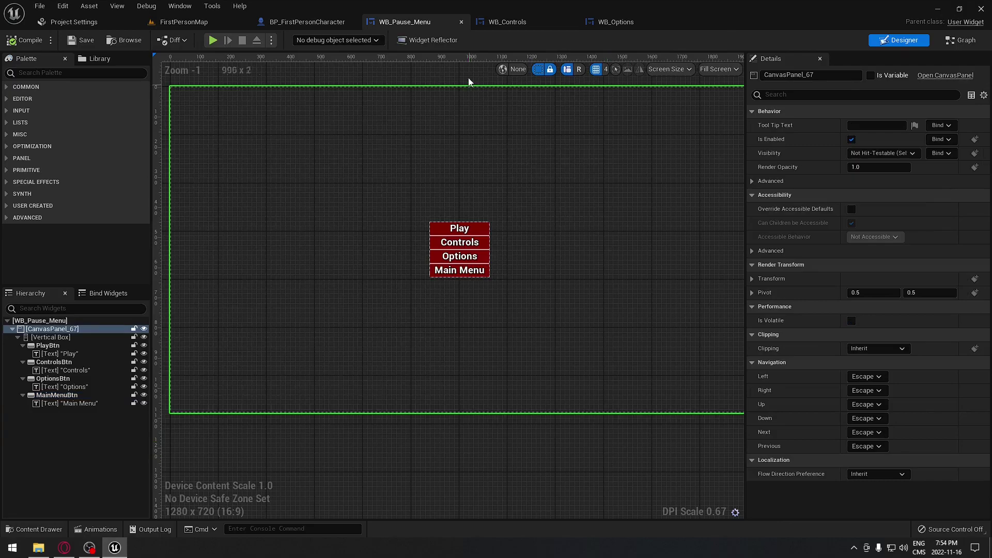
Step: In WB_Controls, add a Vertical Box to the canvas at about X 80, Y 68 and place a Text block inside it
click(528, 23)
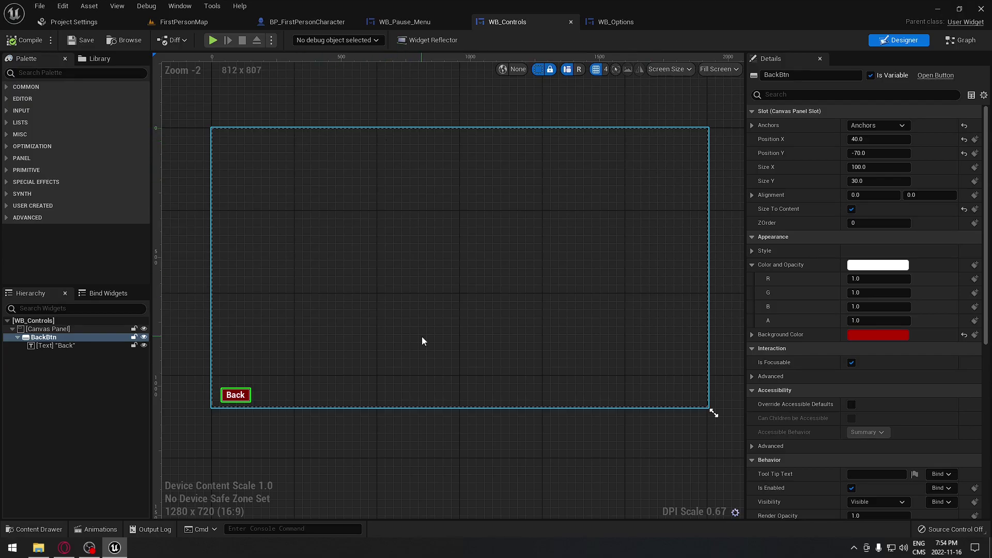
click(51, 73)
text(Ver)
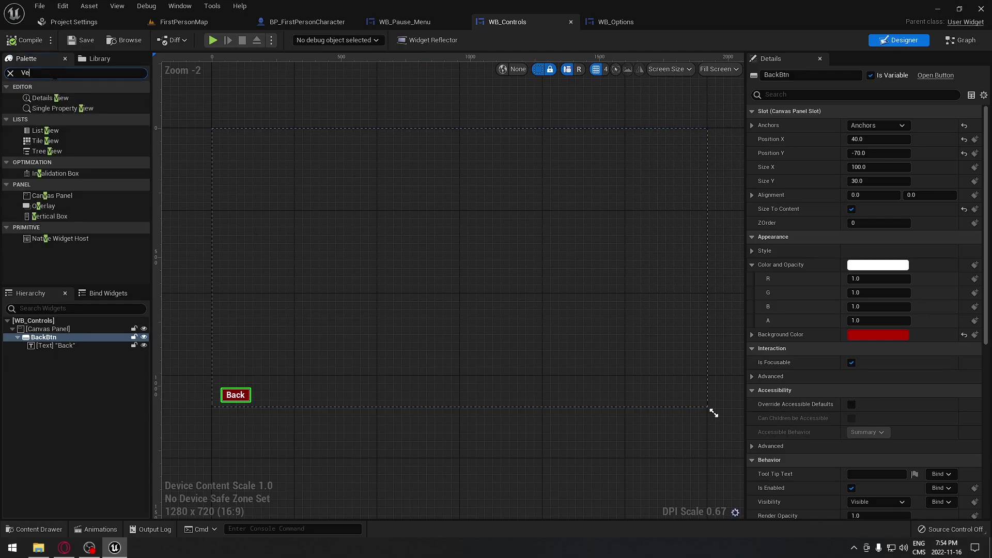
drag(55, 110, 237, 154)
click(2, 72)
text(text)
drag(39, 108, 58, 361)
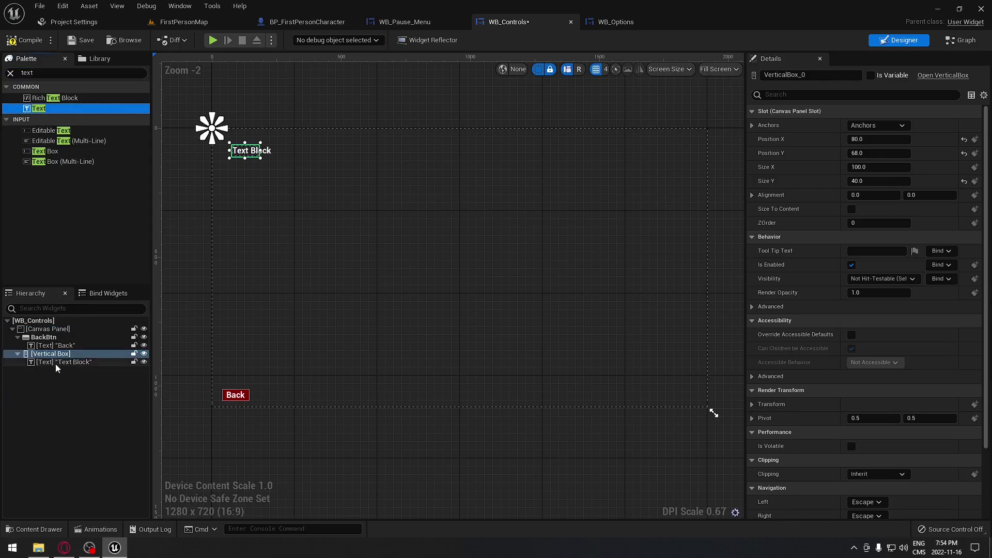
Step: Enable Size To Content for the new Vertical Box
click(57, 362)
click(46, 354)
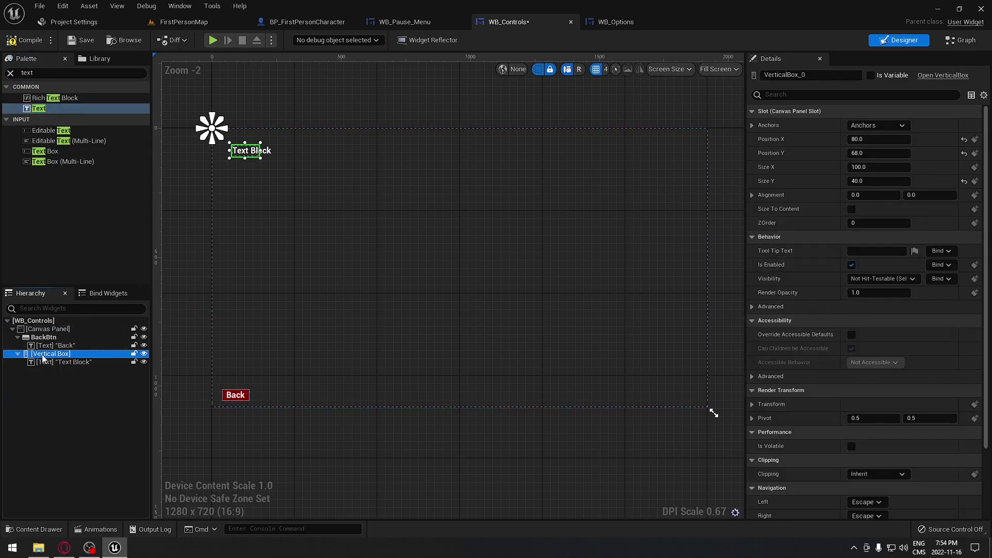
click(852, 209)
Step: Set the wording of the Text block inside the Vertical Box to "Forward"
click(60, 362)
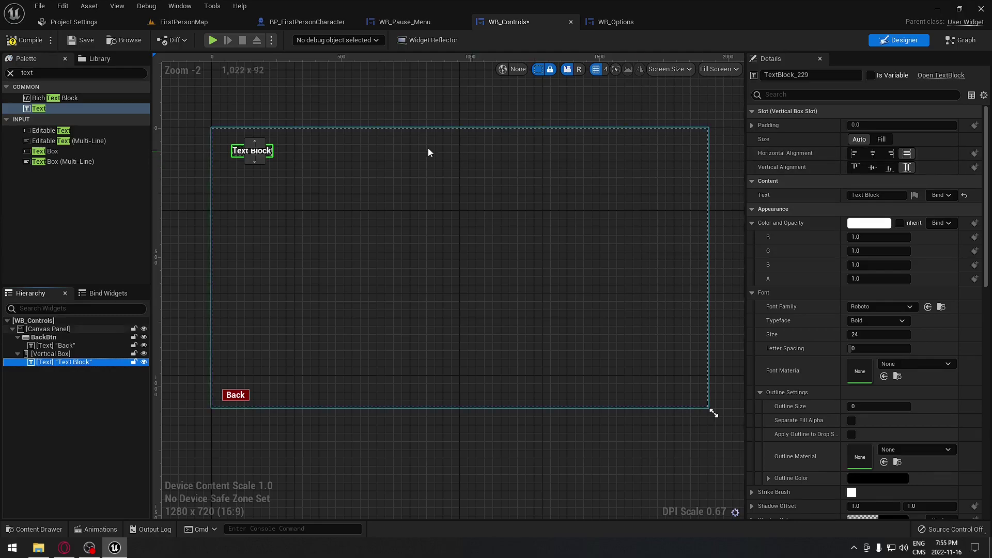
click(873, 194)
text(Forward)
key(Return)
click(352, 178)
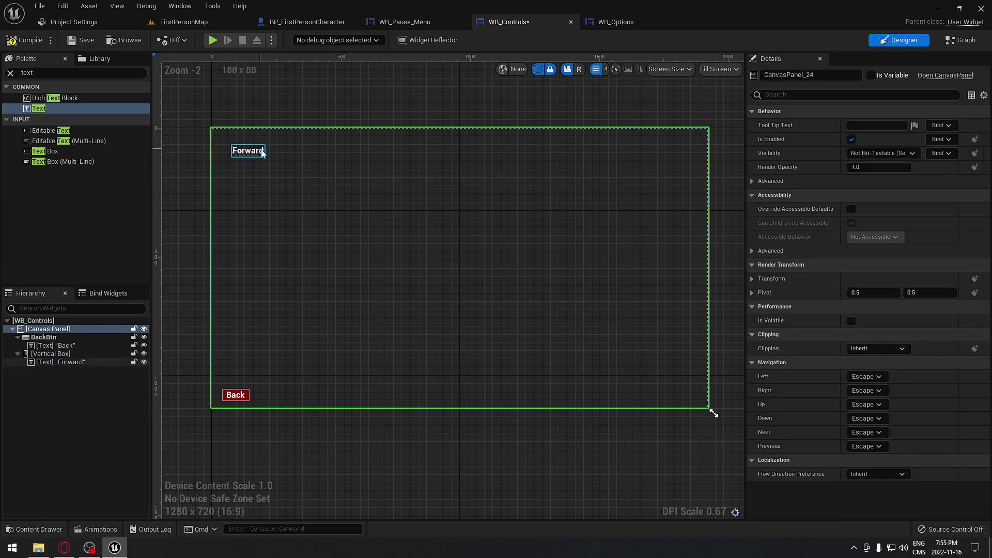
Step: Duplicate the Forward text block and change the copy's wording to "Backward"
click(71, 362)
right_click(70, 362)
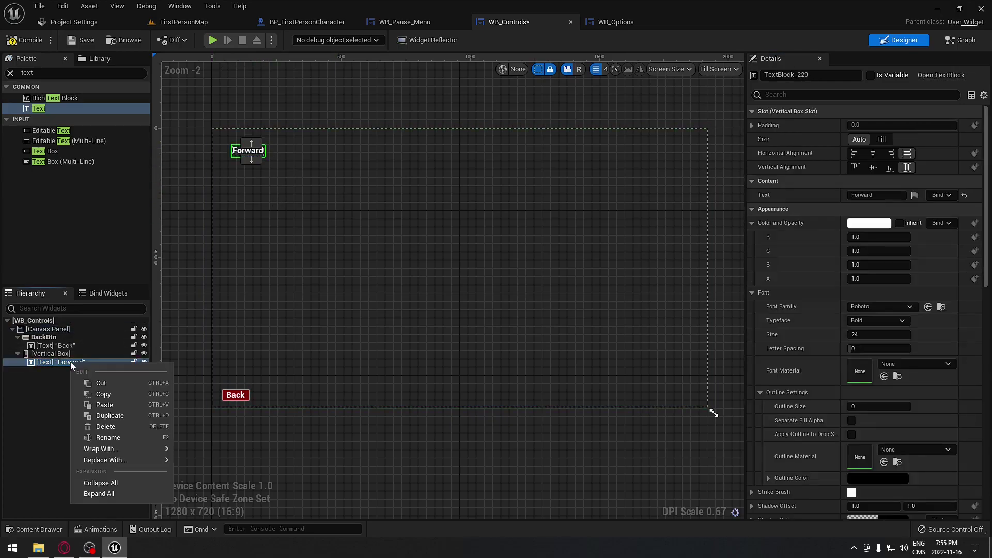
click(111, 417)
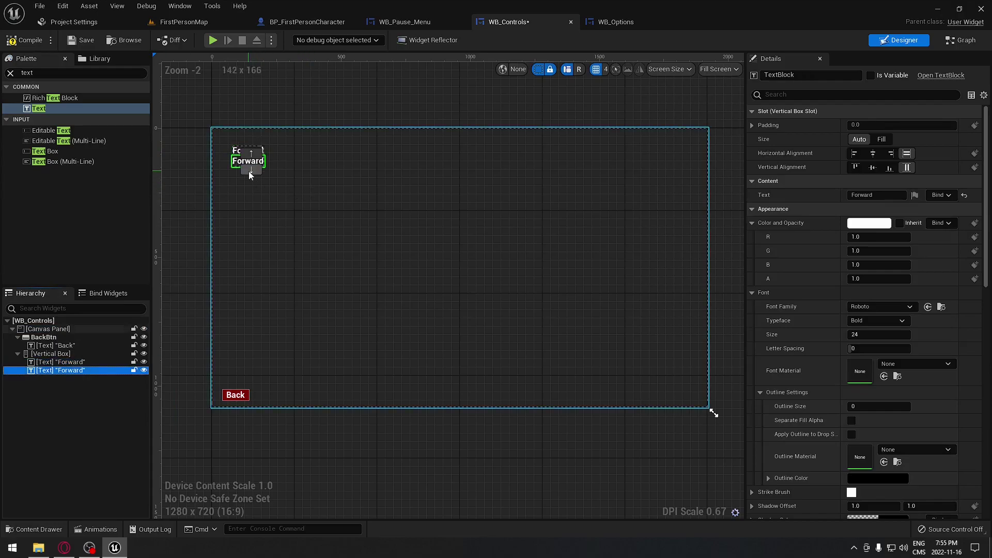
click(876, 194)
text(Backward)
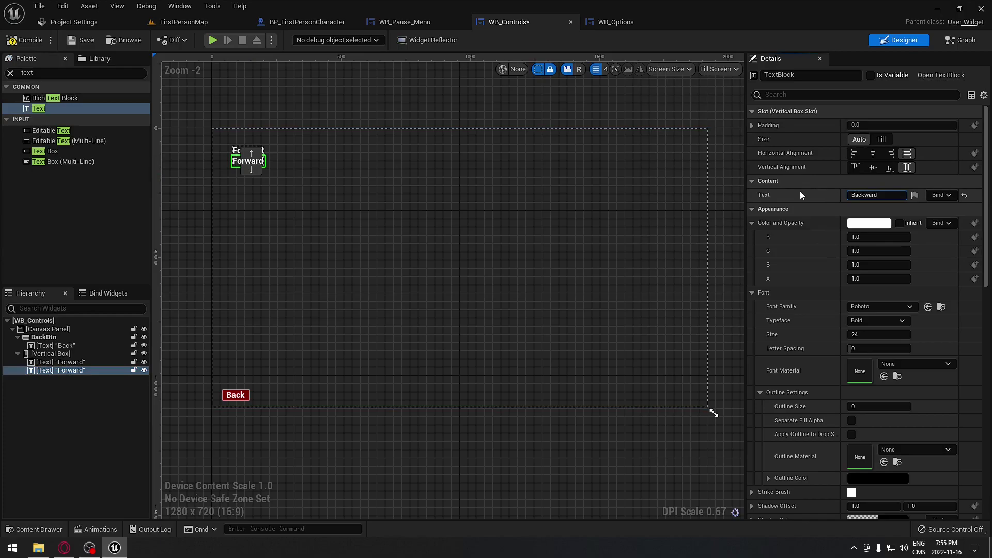
key(Return)
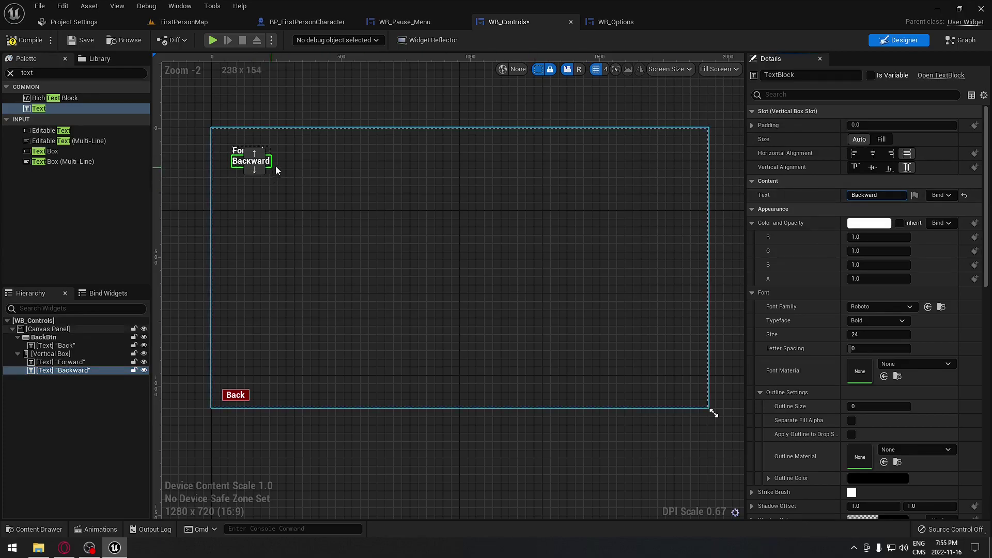
Step: Duplicate the Backward text block eleven times inside the Vertical Box
right_click(76, 371)
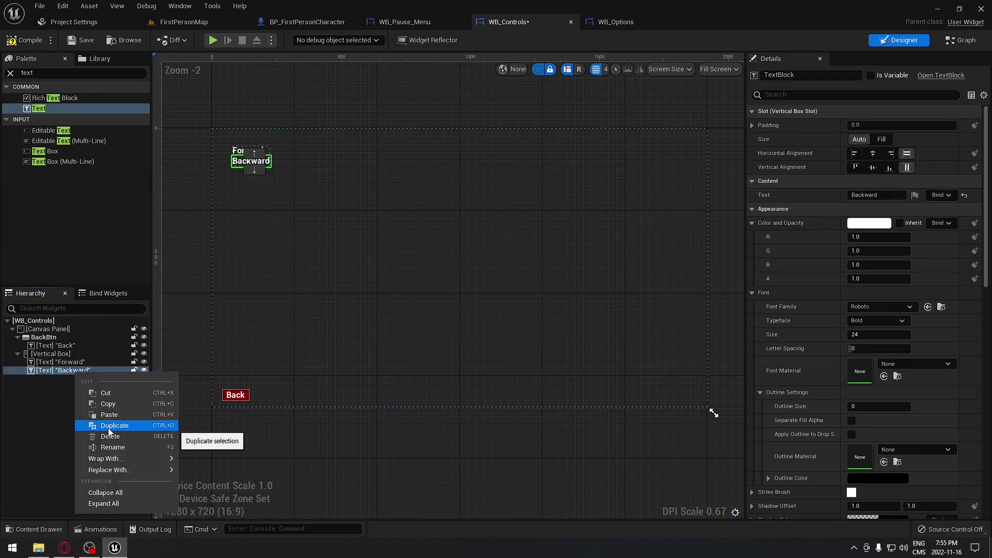
click(107, 428)
right_click(79, 379)
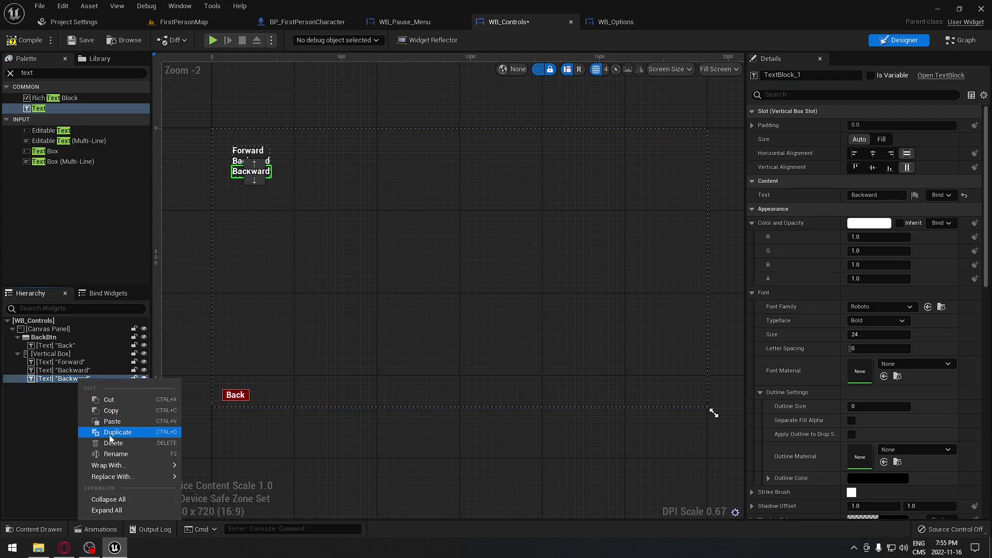
click(109, 439)
right_click(77, 387)
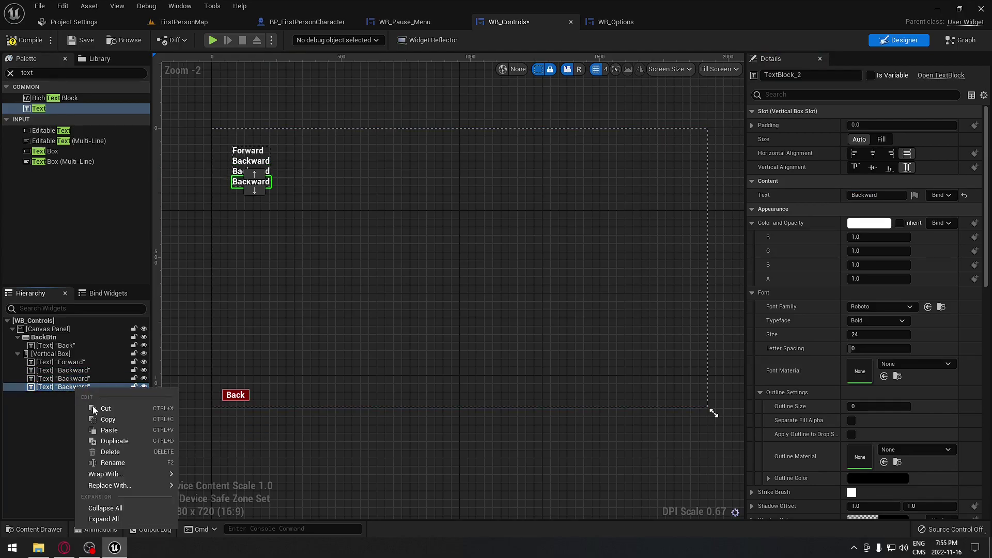
click(114, 442)
key(ctrl+d)
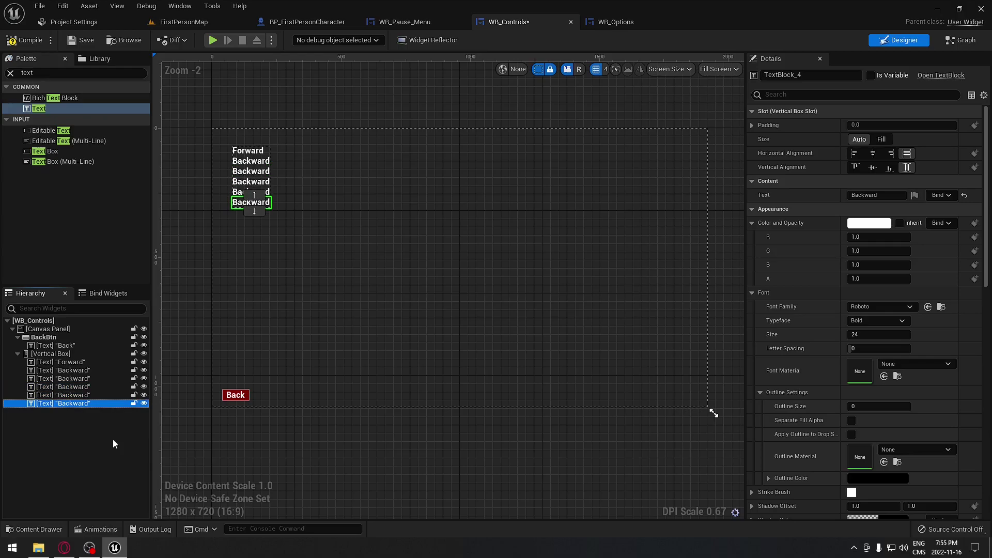
key(ctrl+d)
key(ctrl+d)
key(ctrl+d)
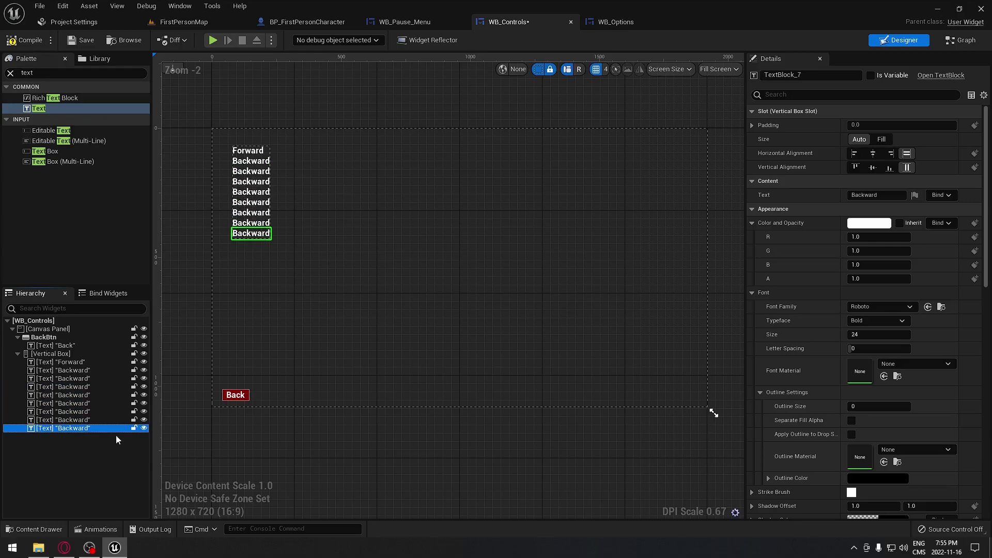
key(ctrl+d)
key(ctrl+d)
key(ctrl+d)
key(ctrl+d)
Step: Change the third text block in the list to "Left" and the fourth to "Right"
click(254, 174)
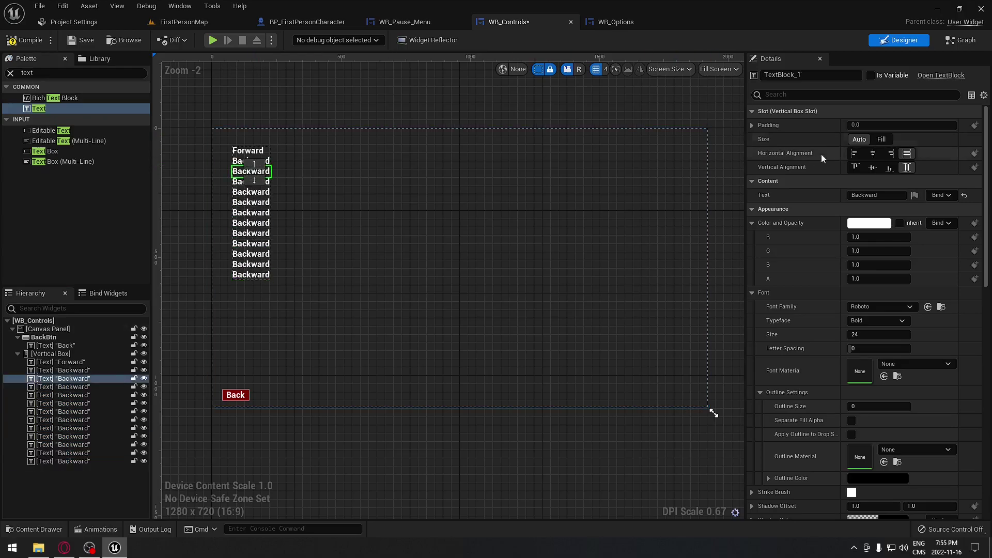
click(766, 191)
text(Left)
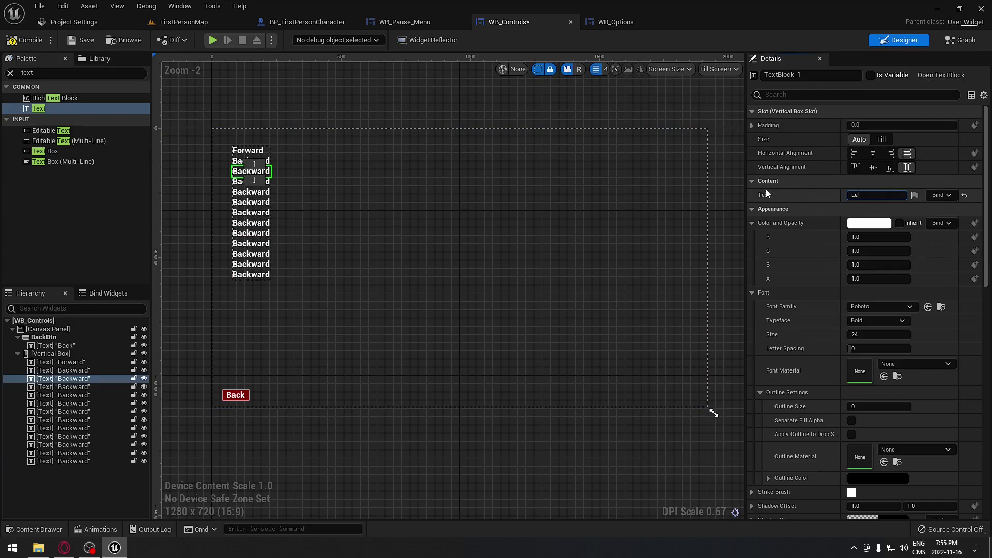
click(267, 185)
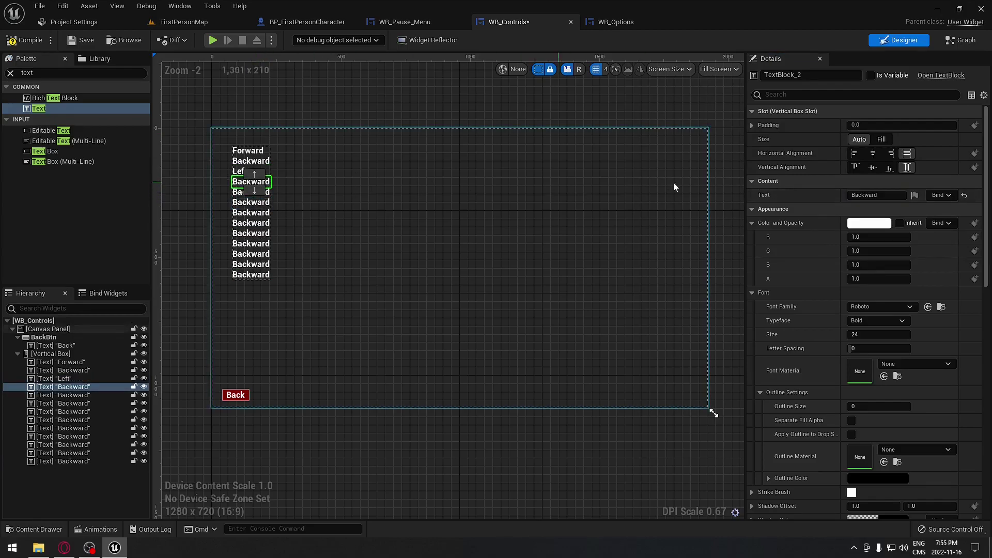
click(858, 195)
text(Right)
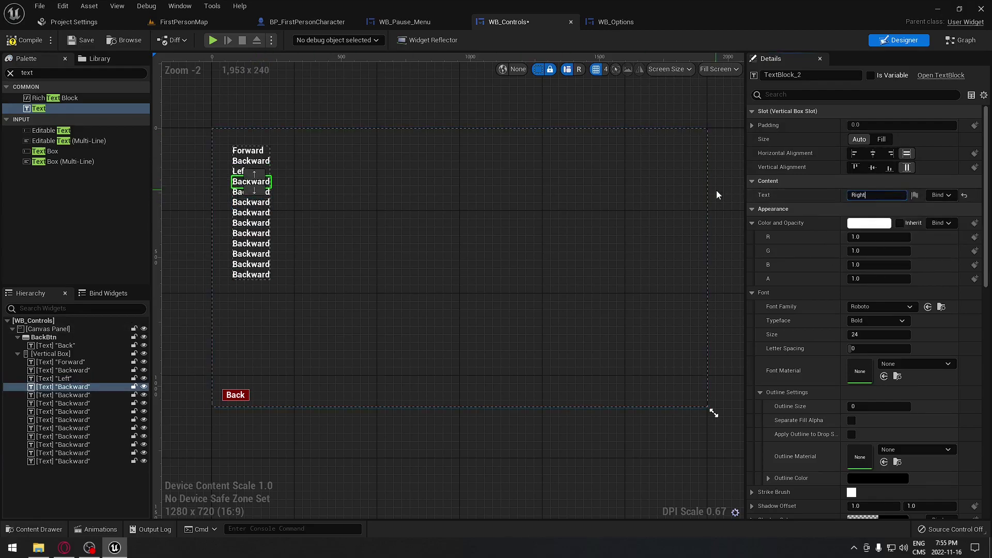
Step: Change the fifth text block, directly below Right, to "Jump"
click(240, 199)
click(241, 192)
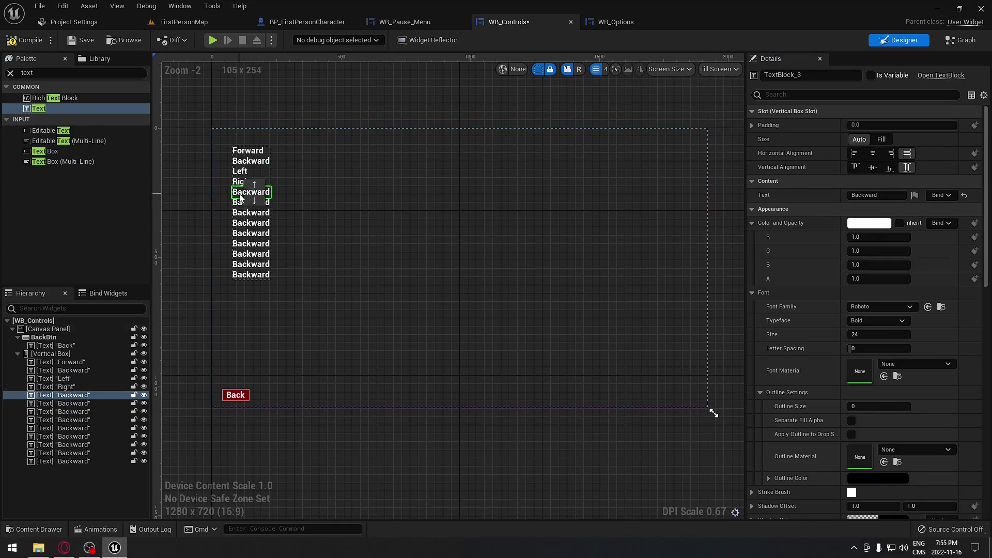
click(873, 195)
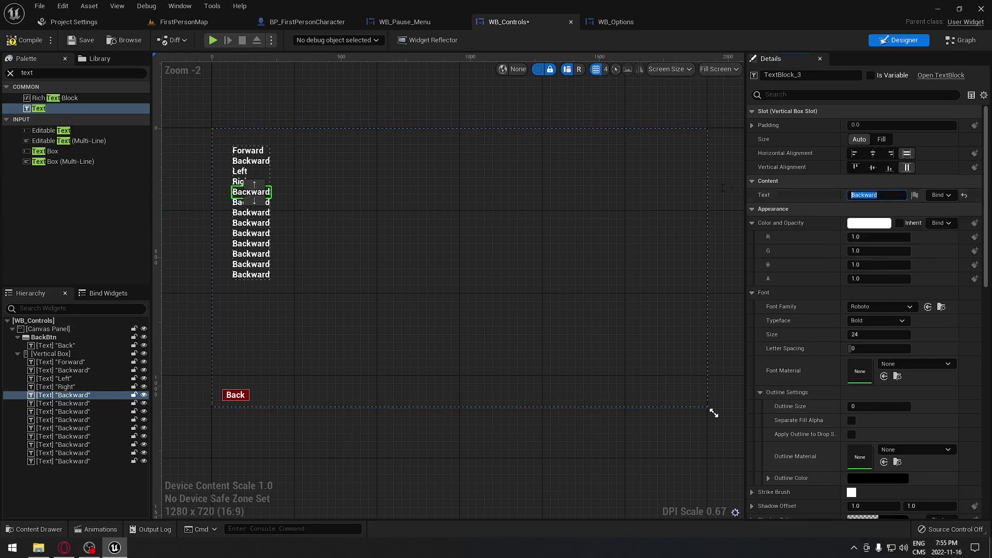
text(Jump)
key(Return)
Step: Change the text block directly below Jump to "Relaod"
click(251, 202)
scroll(315, 241, up, 5)
scroll(444, 240, up, 1)
right_drag(374, 220, 518, 266)
click(878, 195)
text(Relaod)
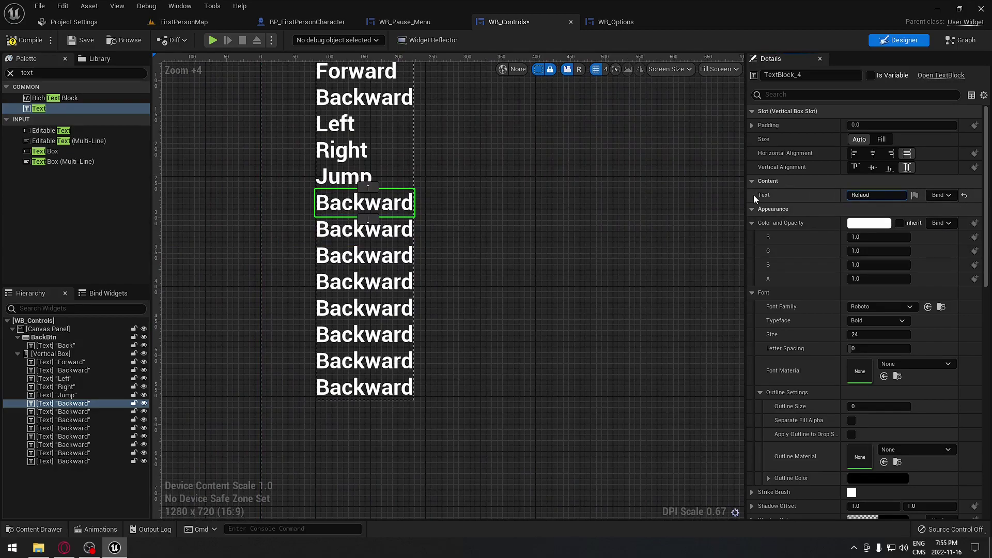
key(Return)
Step: Change the two text blocks below Relaod to "Fire" and "Aim"
click(389, 233)
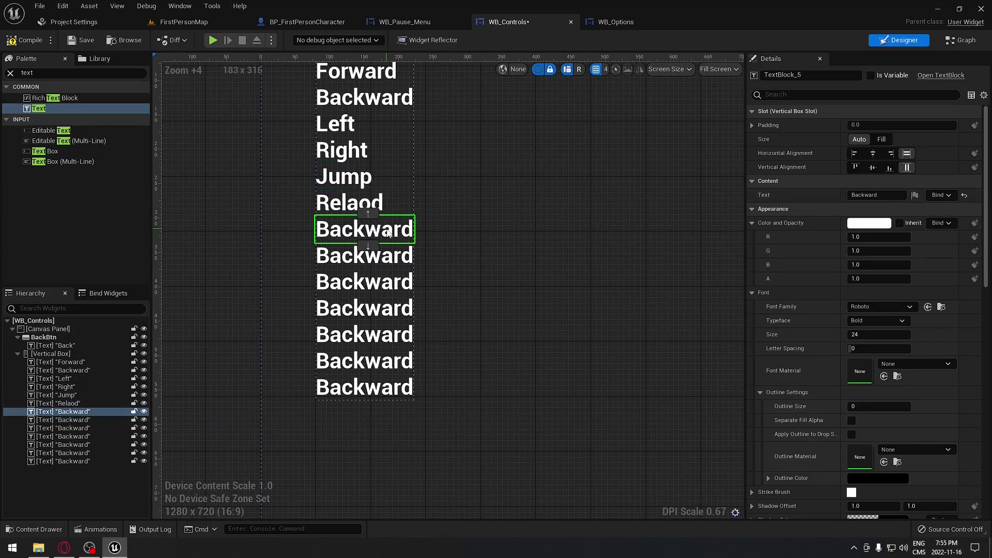
click(891, 195)
text(Fire)
key(Return)
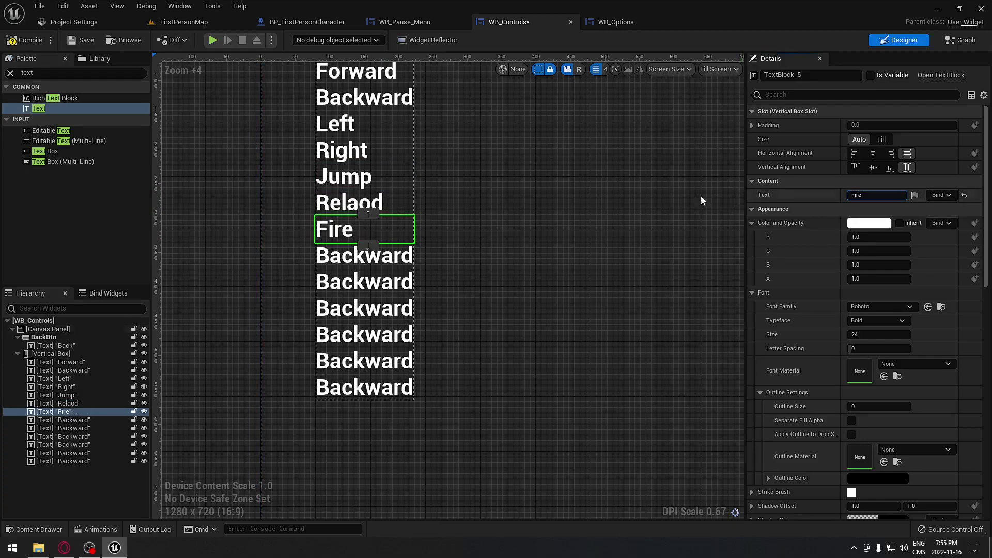
click(364, 256)
click(876, 195)
text(Aim)
key(Return)
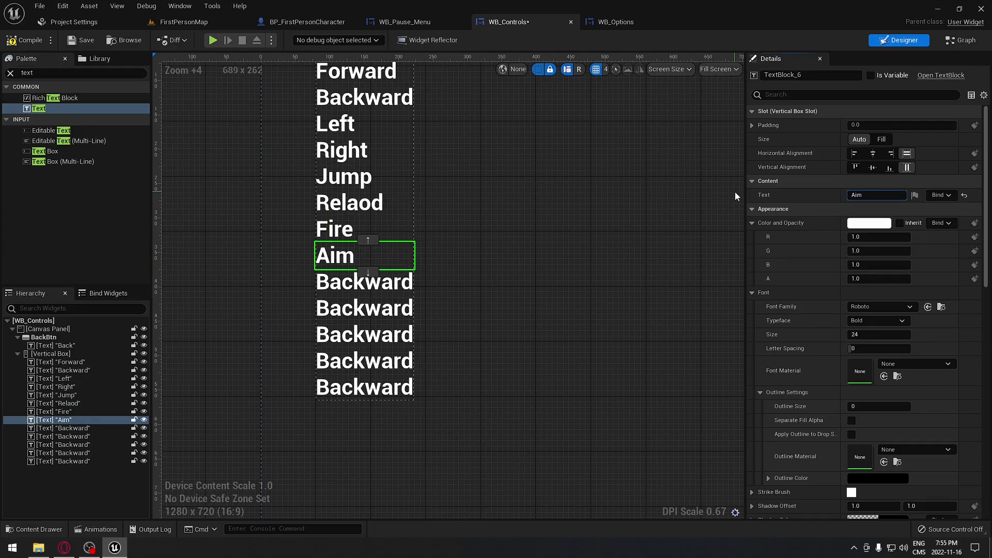
Step: Change the text block directly below Aim to "Slow Time"
click(391, 292)
click(873, 194)
text(Sklow)
key(BackSpace)
key(BackSpace)
key(BackSpace)
key(BackSpace)
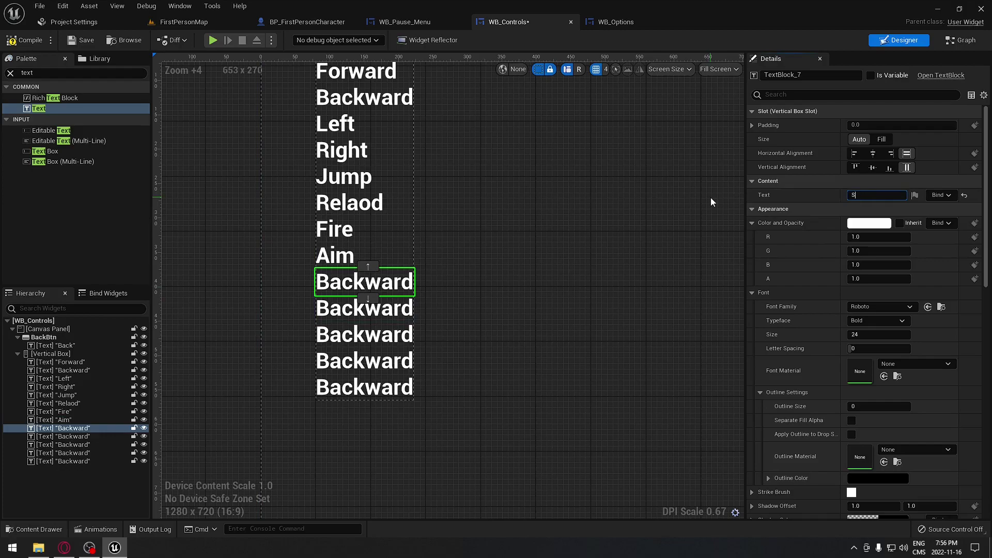
text(low Time)
key(Return)
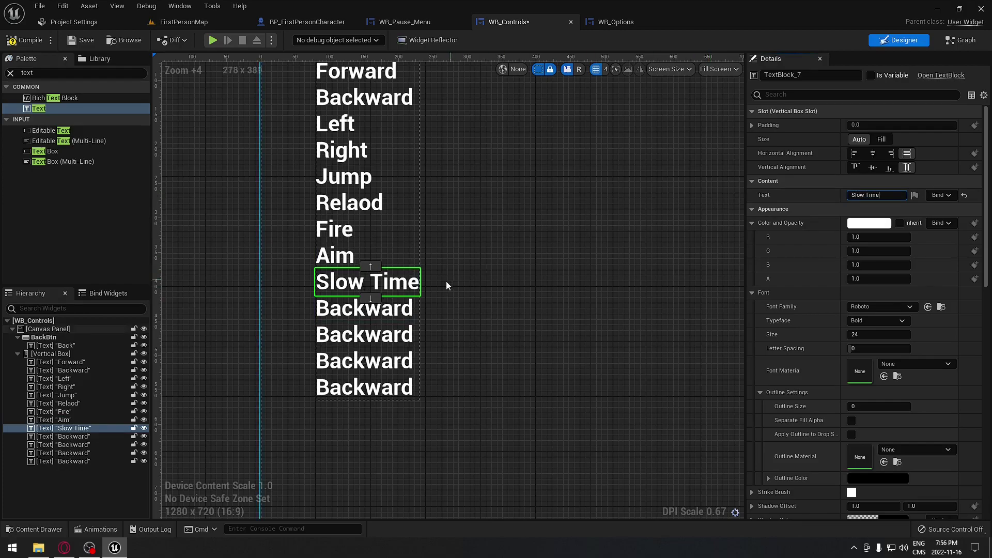
Step: Change the text block directly below Slow Time to "FlashLight"
click(379, 308)
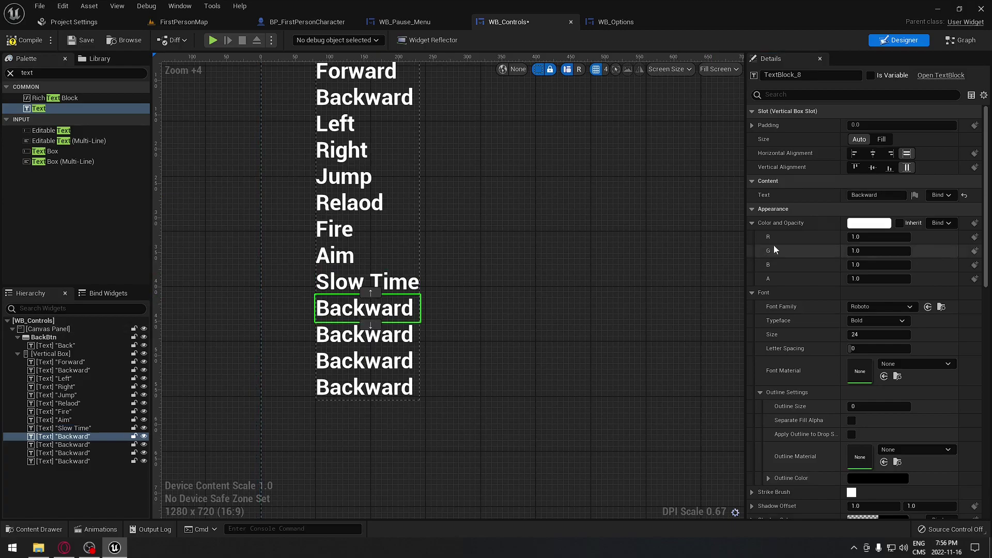
click(877, 194)
text(Flas)
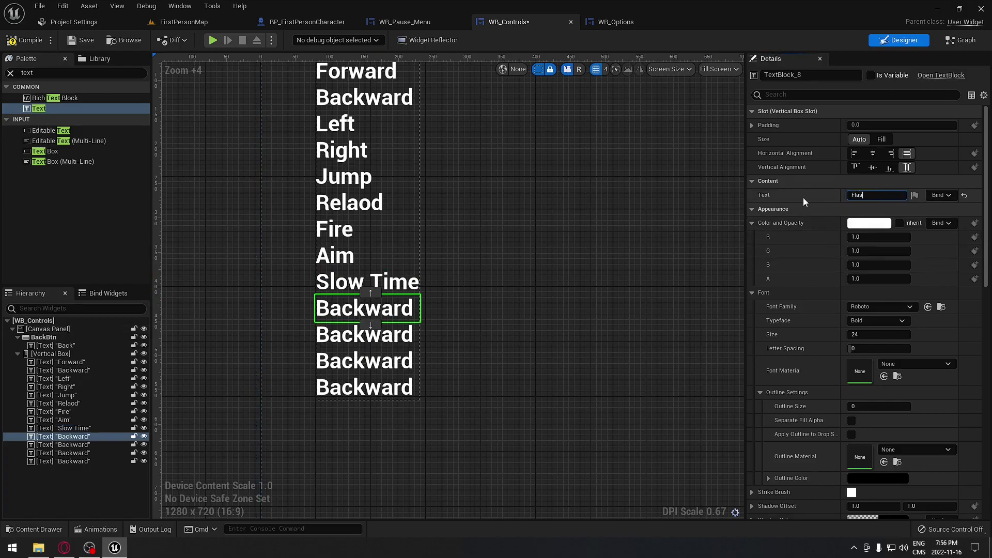
text(hLight)
key(Return)
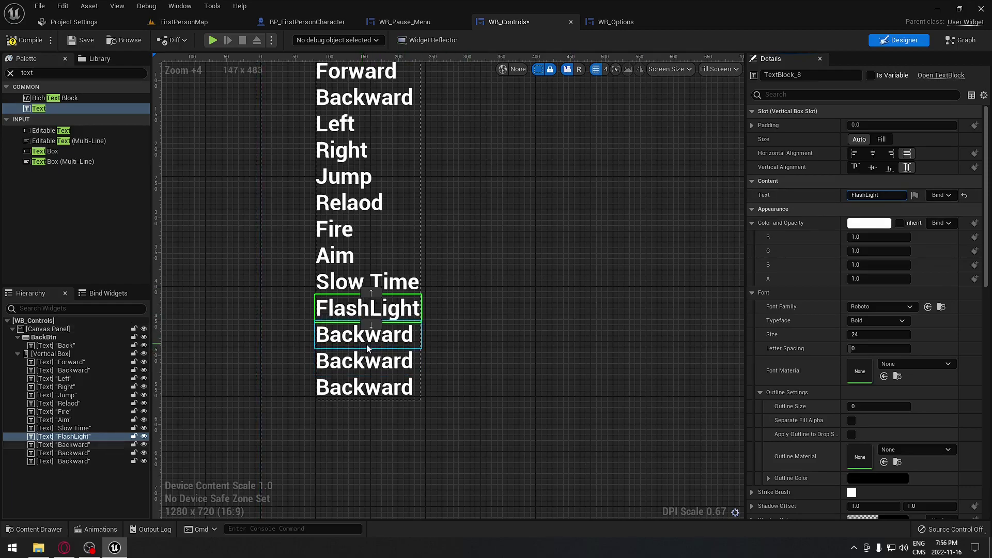
Step: Delete the three leftover Backward text blocks below FlashLight in the vertical box
click(392, 339)
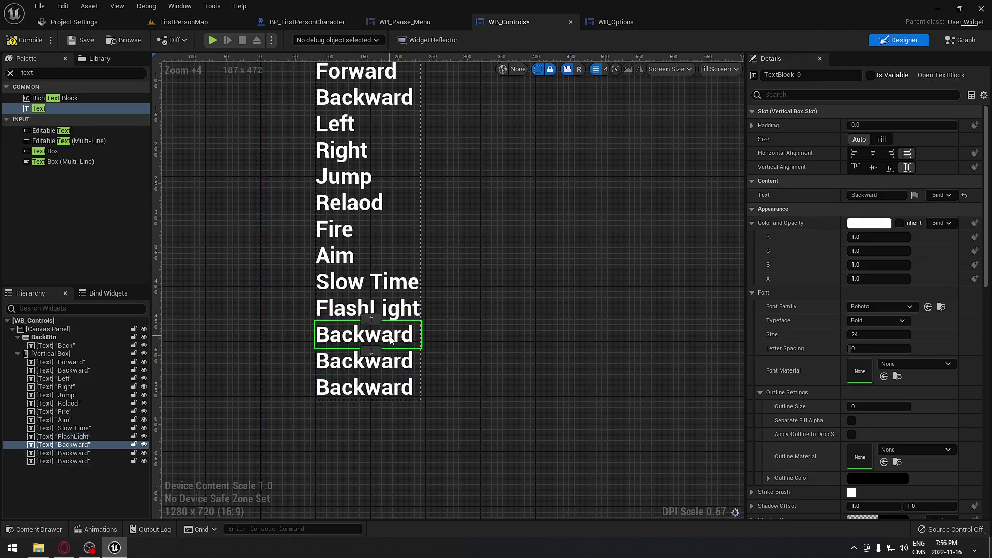
key(Delete)
click(393, 348)
key(Delete)
click(392, 343)
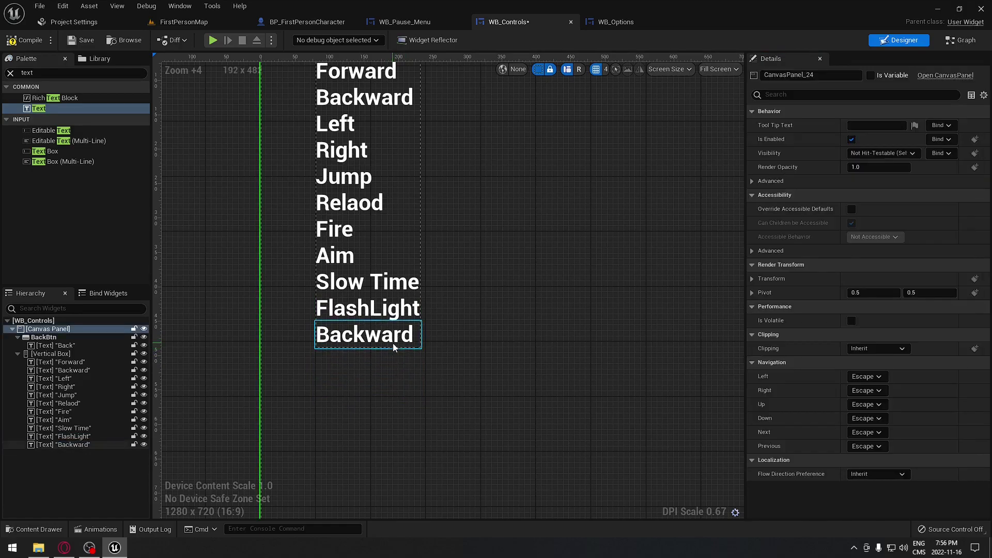
key(Delete)
right_drag(497, 314, 503, 319)
scroll(538, 310, down, 2)
click(351, 196)
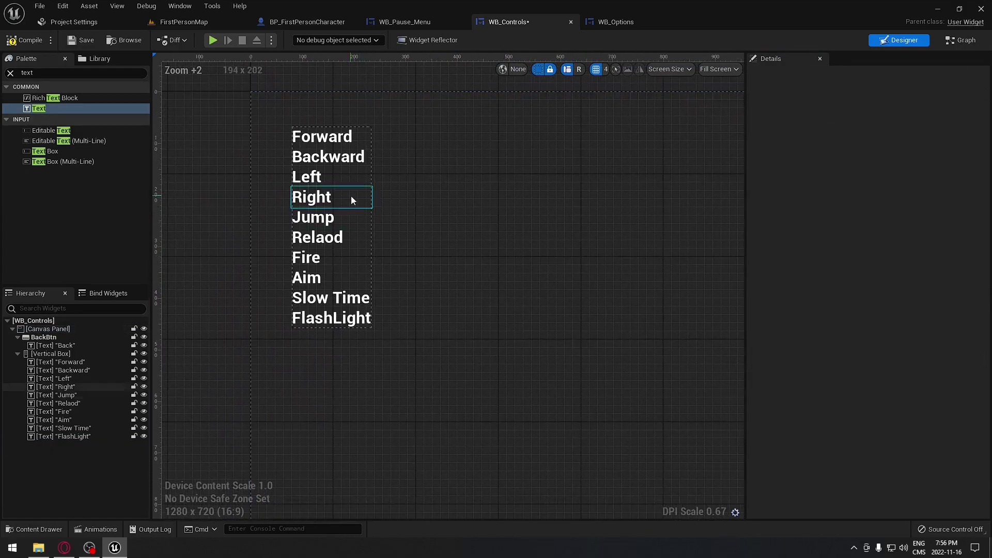
scroll(568, 320, down, 4)
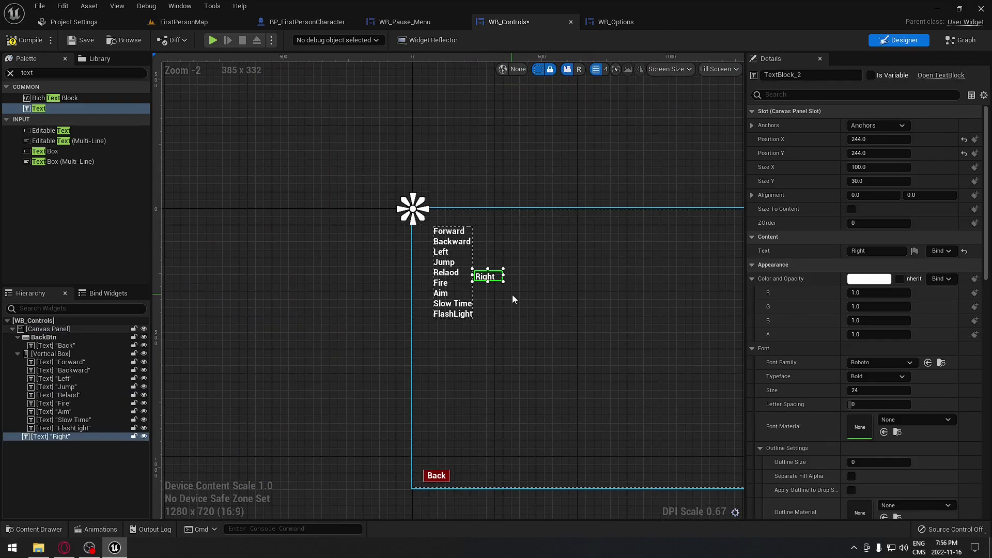
key(ctrl+z)
Step: Move the vertical box of action labels toward the canvas centre, to about X 696, Y 200
click(51, 353)
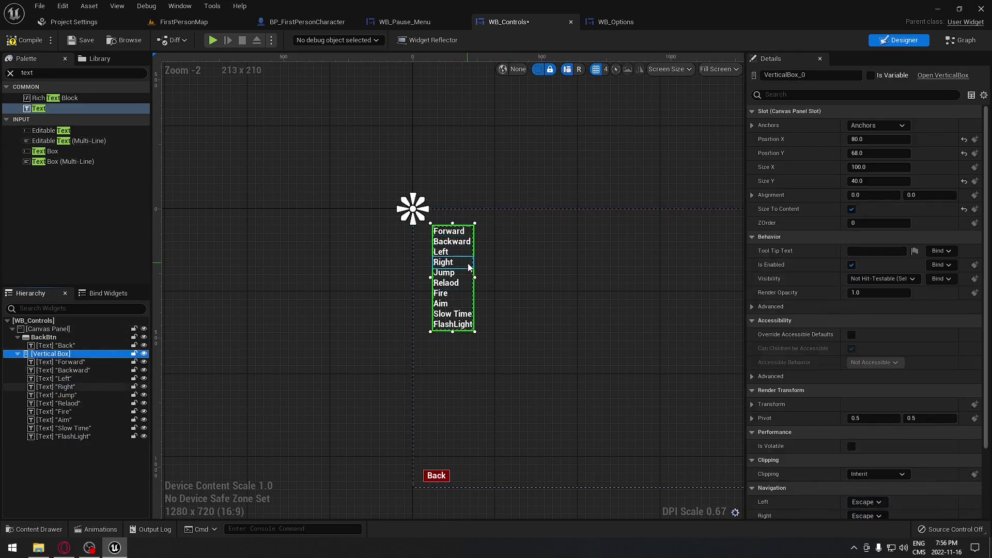
drag(467, 265, 560, 283)
drag(622, 305, 625, 298)
right_drag(656, 289, 548, 264)
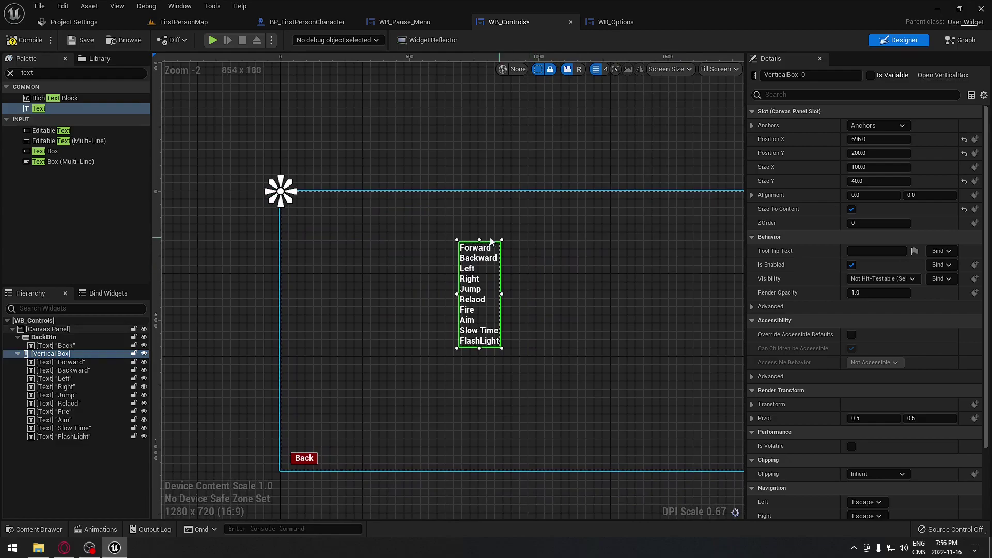
Step: Anchor the vertical box to the canvas centre and set its X and Y positions to 0
click(877, 126)
click(904, 190)
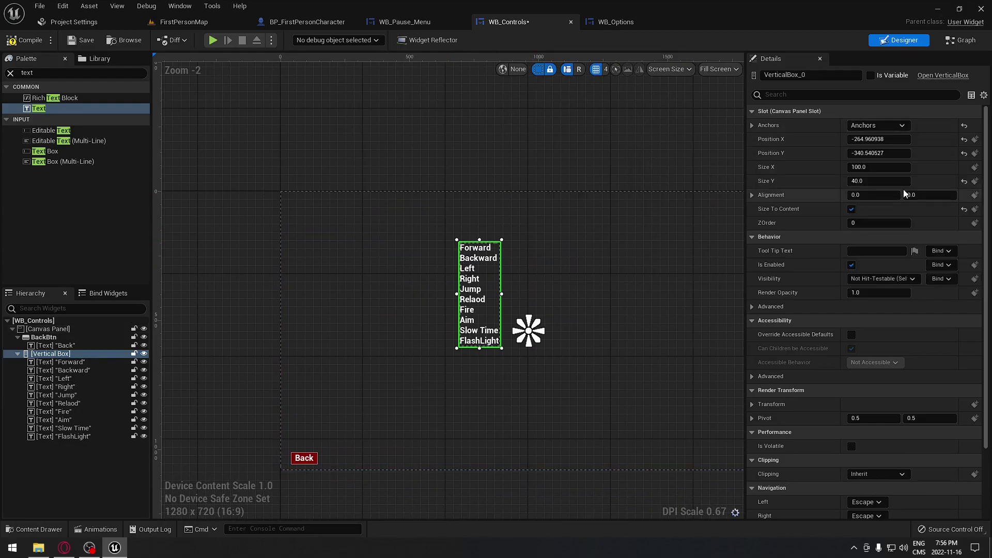
text(0)
click(878, 139)
text(0)
click(665, 225)
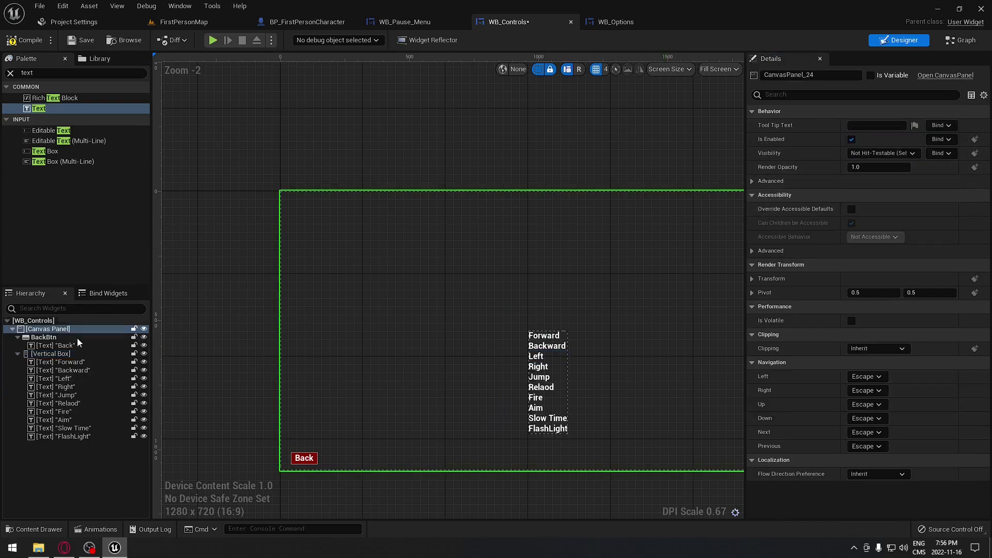
Step: Set the vertical box's alignment to 0.5 on both axes
click(51, 354)
click(878, 195)
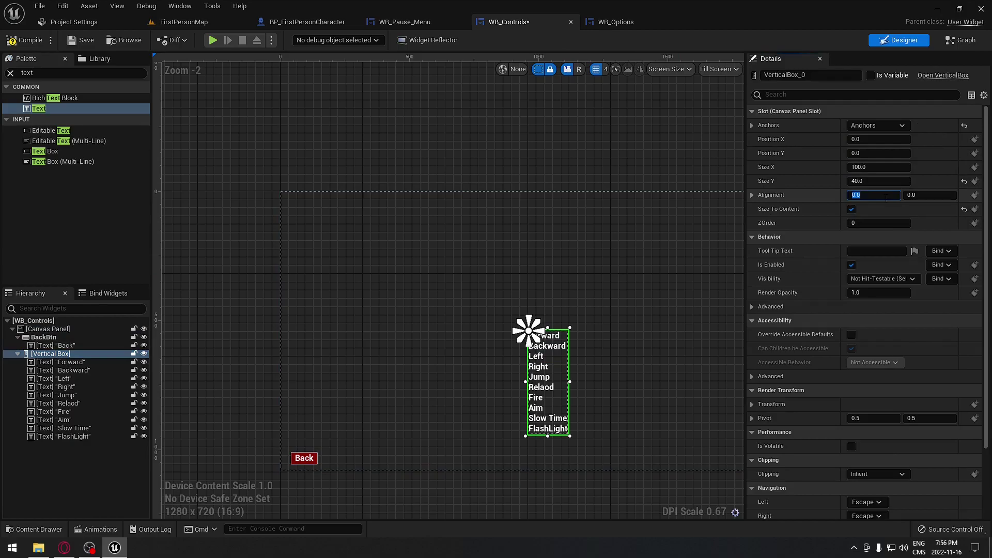
text(.5)
key(Return)
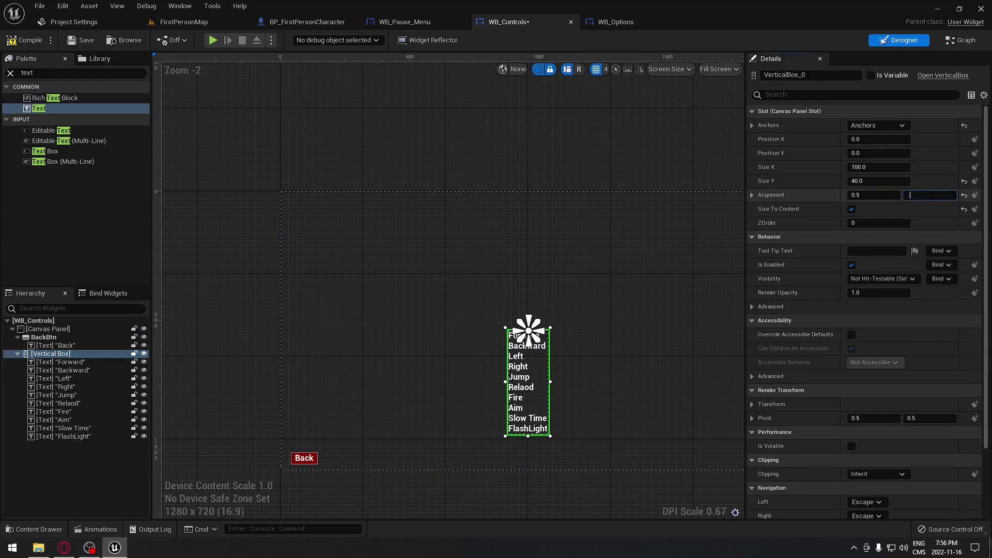
click(667, 230)
scroll(580, 300, up, 3)
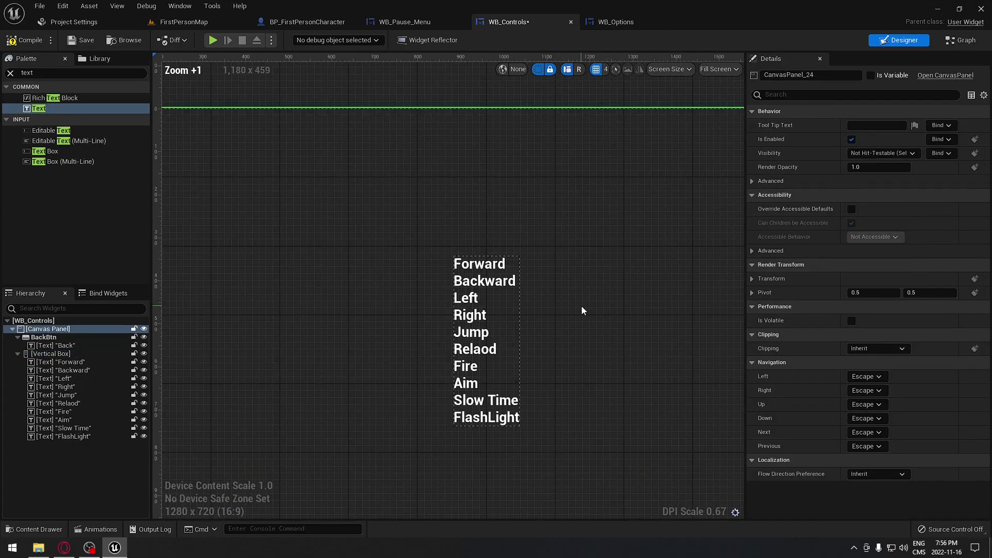
click(515, 308)
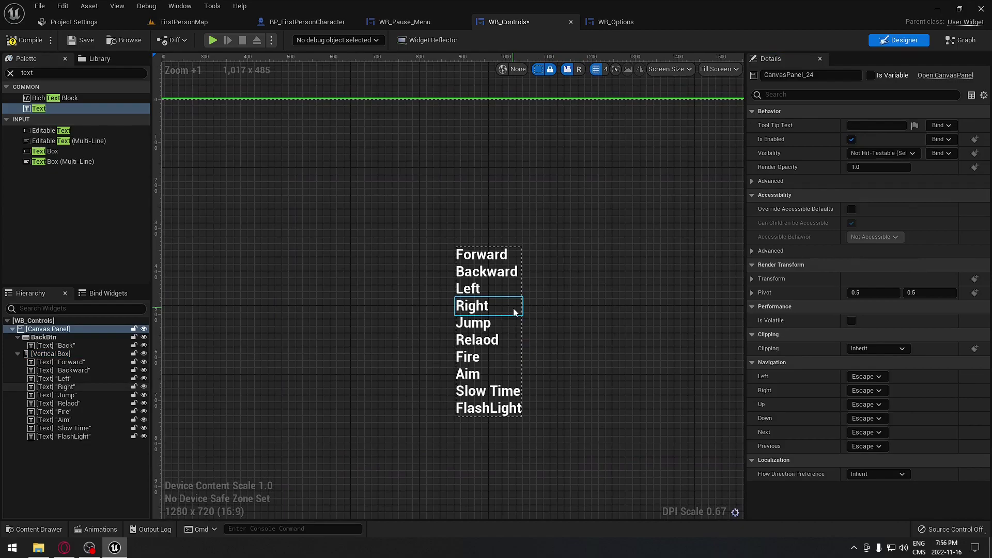
Step: Shift the vertical box to the left of its anchor, setting its position to X -160 and Y 0
click(50, 353)
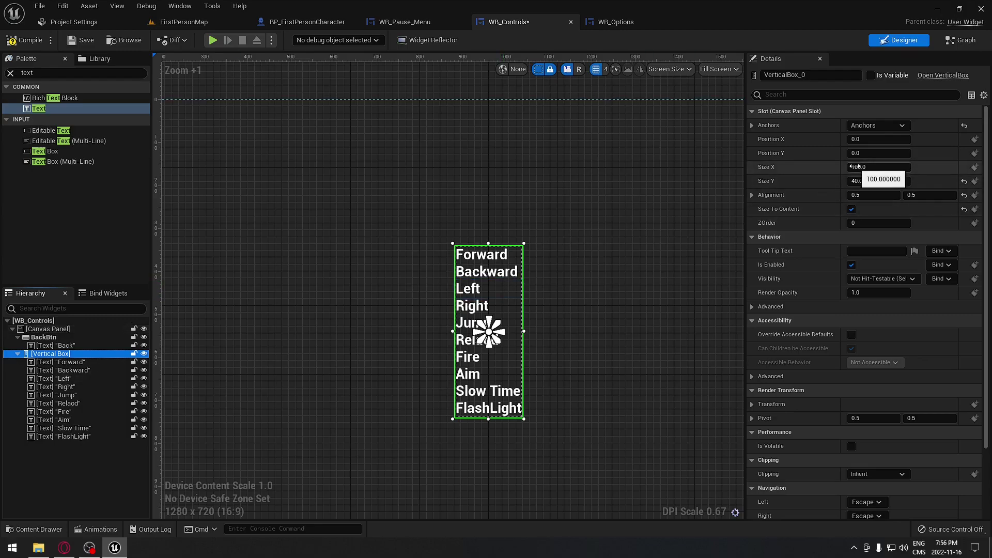
drag(512, 314, 441, 317)
click(888, 154)
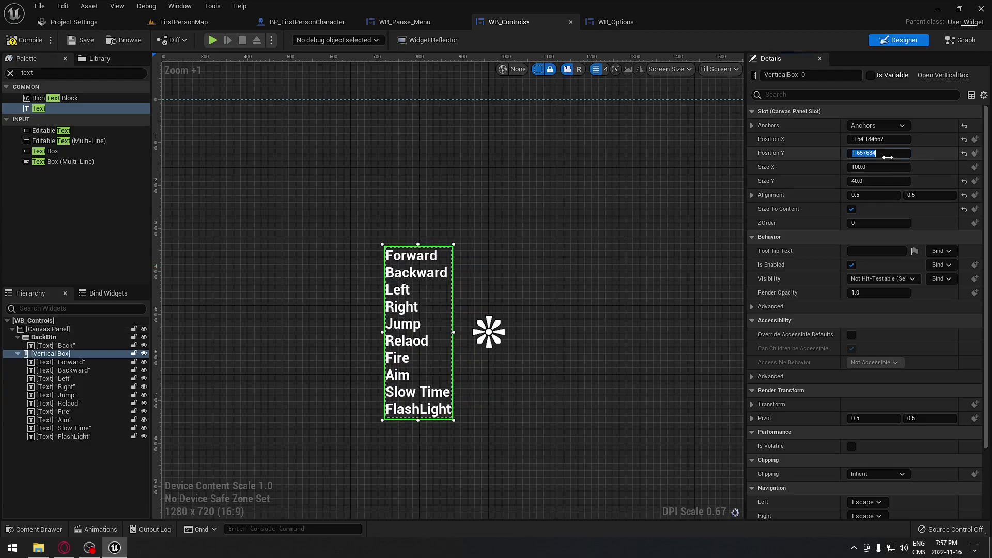
text(0)
click(646, 263)
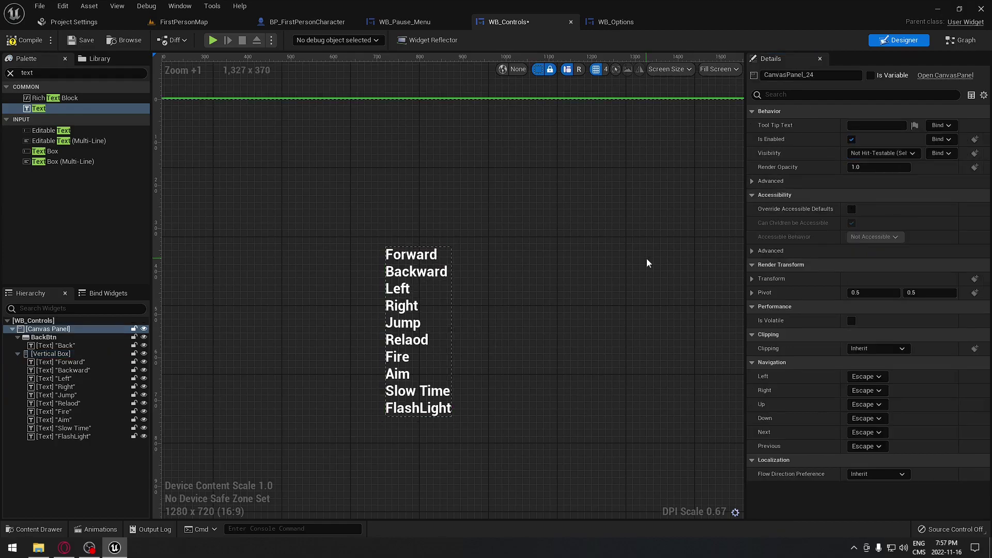
click(441, 319)
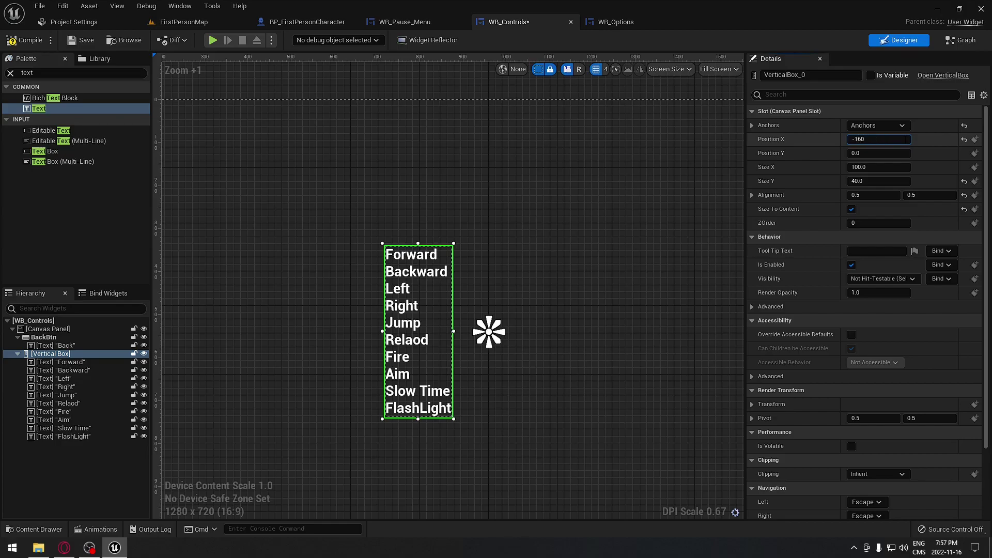
text(-160)
key(Return)
click(555, 231)
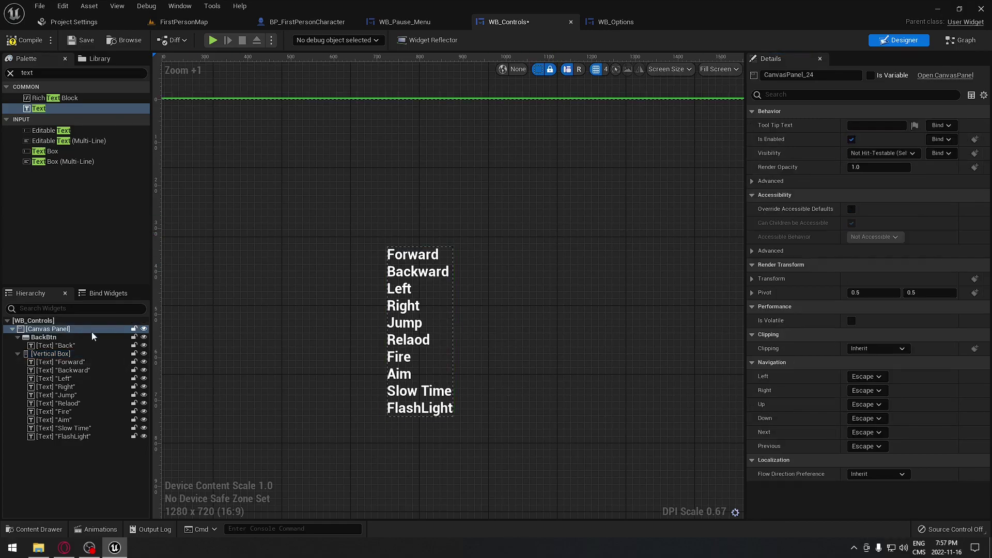
Step: Duplicate the vertical box of action labels to make a second column
click(69, 353)
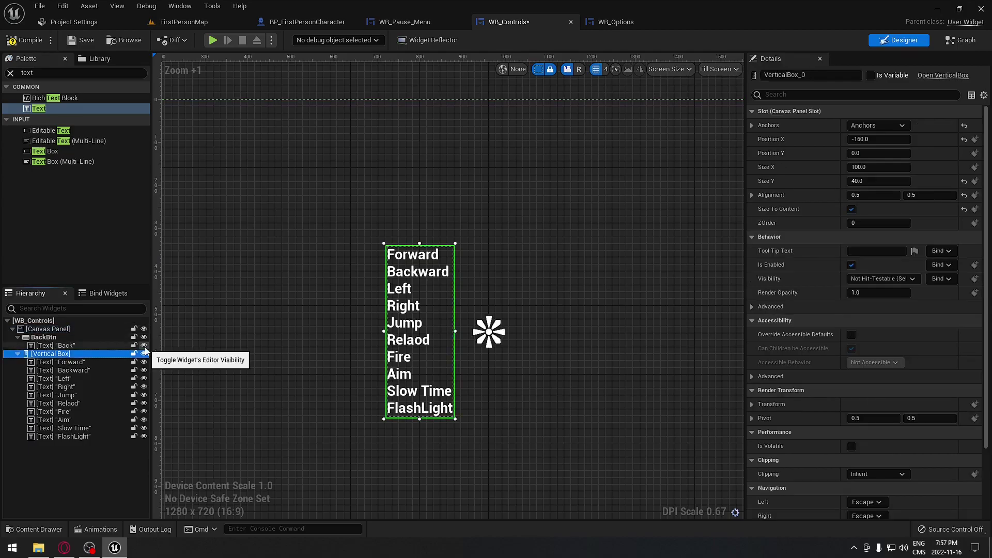
right_click(67, 355)
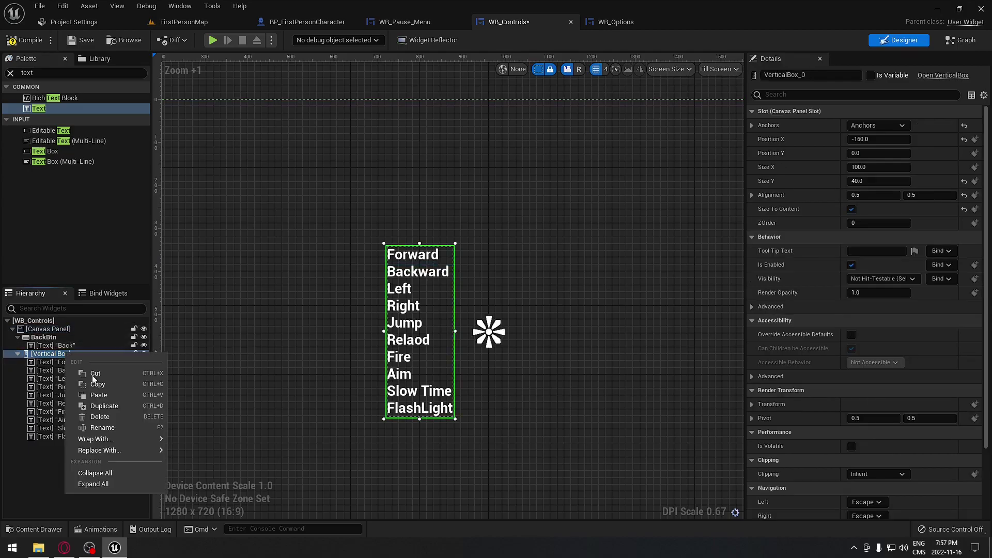
click(110, 406)
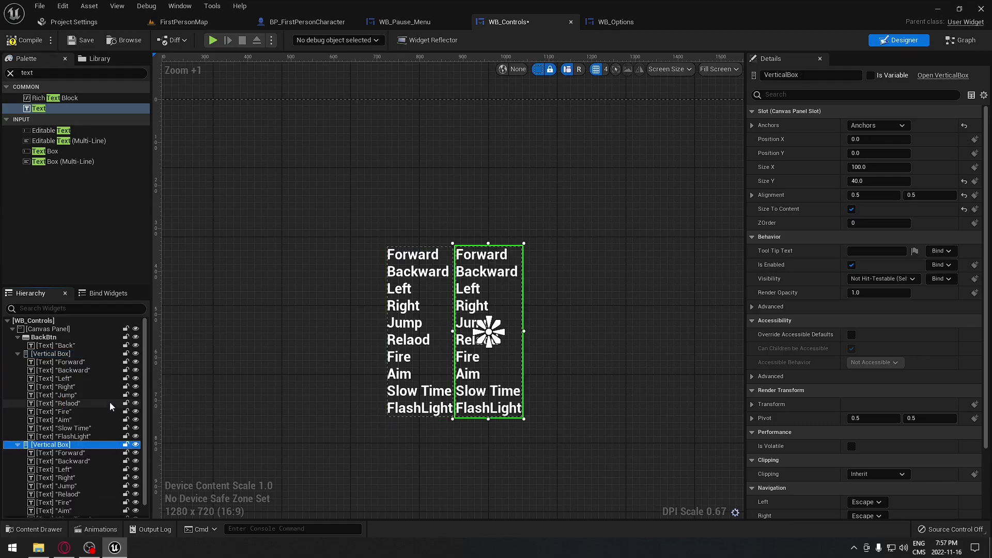
click(622, 309)
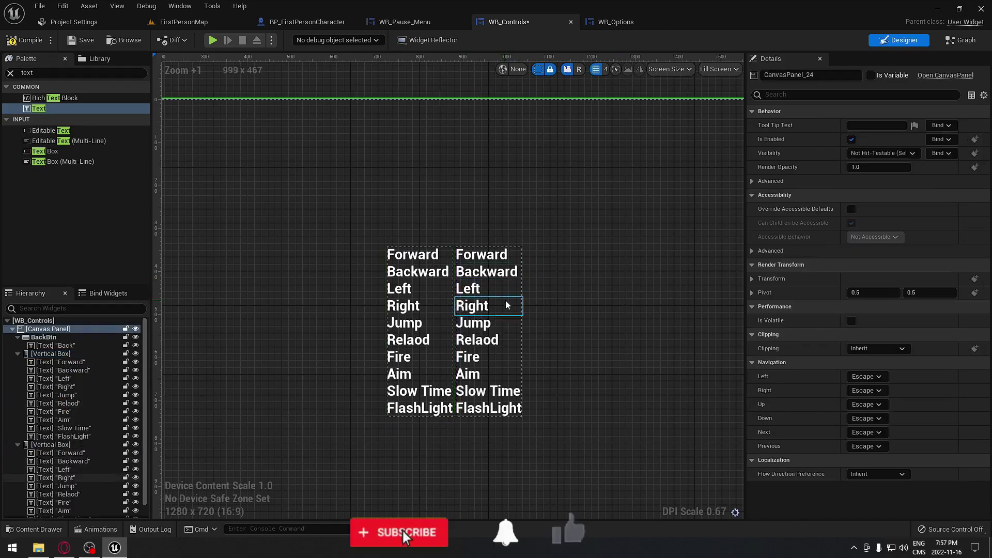
Step: Change the Forward and Backward texts in the duplicated column to "W" and "S"
click(62, 454)
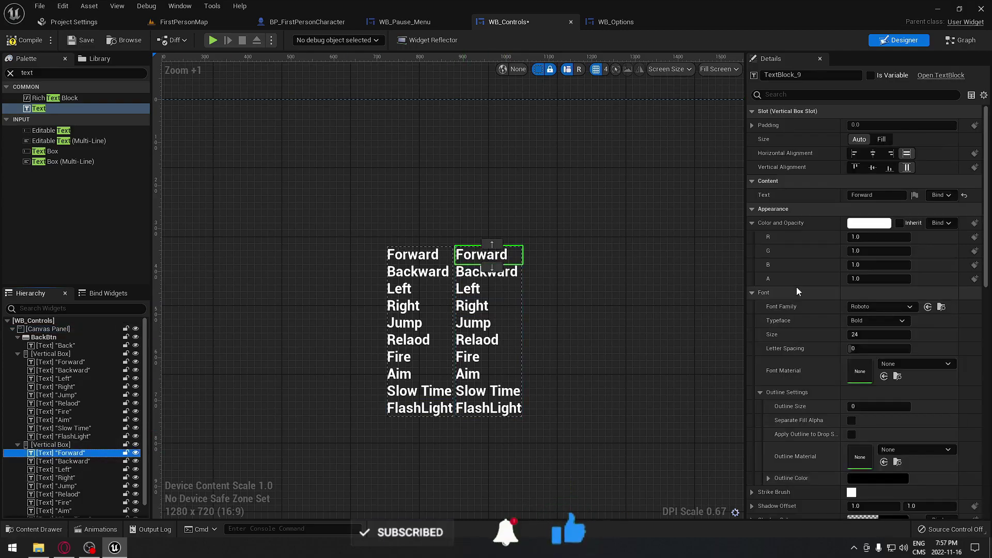
click(896, 198)
text(W)
click(512, 271)
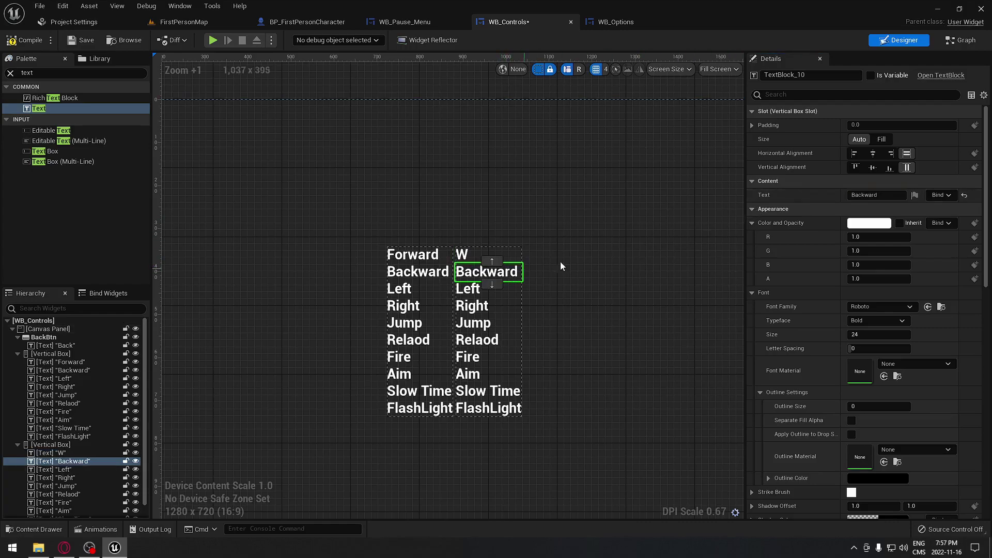
click(877, 195)
text(S)
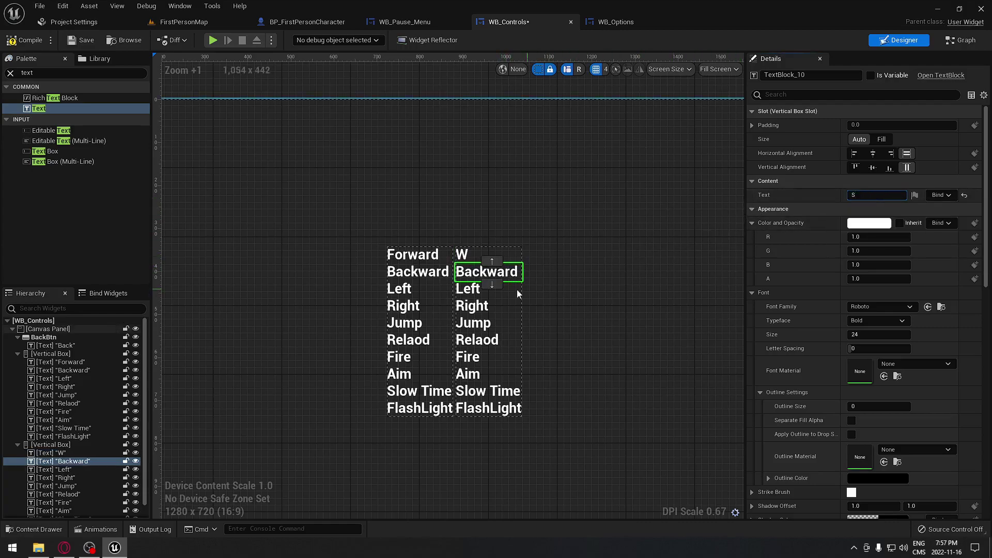
Step: Change the Left and Right texts in the duplicated column to "A" and "D"
click(516, 289)
click(864, 196)
text(A)
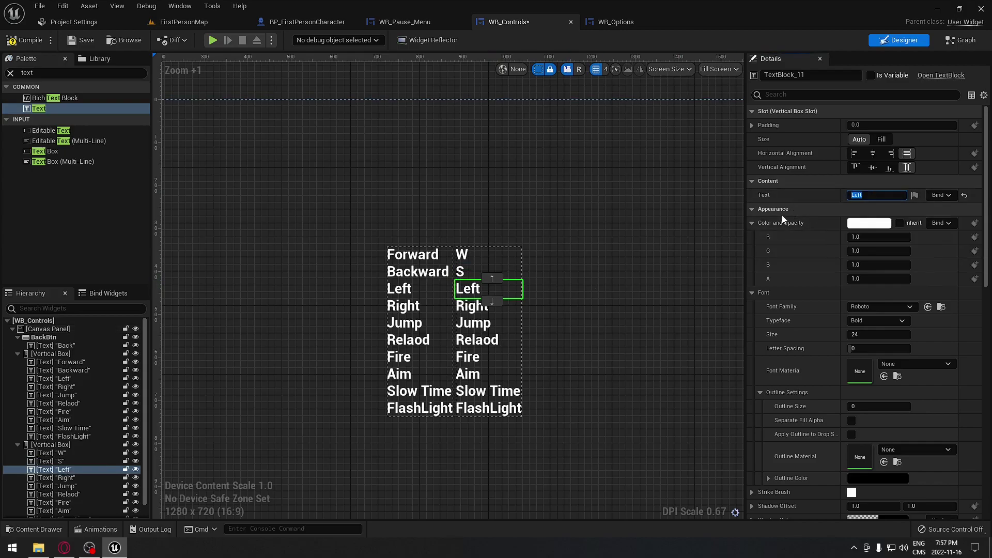
click(497, 311)
click(877, 195)
text(D)
click(542, 315)
Step: Change the Jump and Relaod texts in the duplicated column to "Space" and "R"
click(494, 323)
click(877, 195)
key(BackSpace)
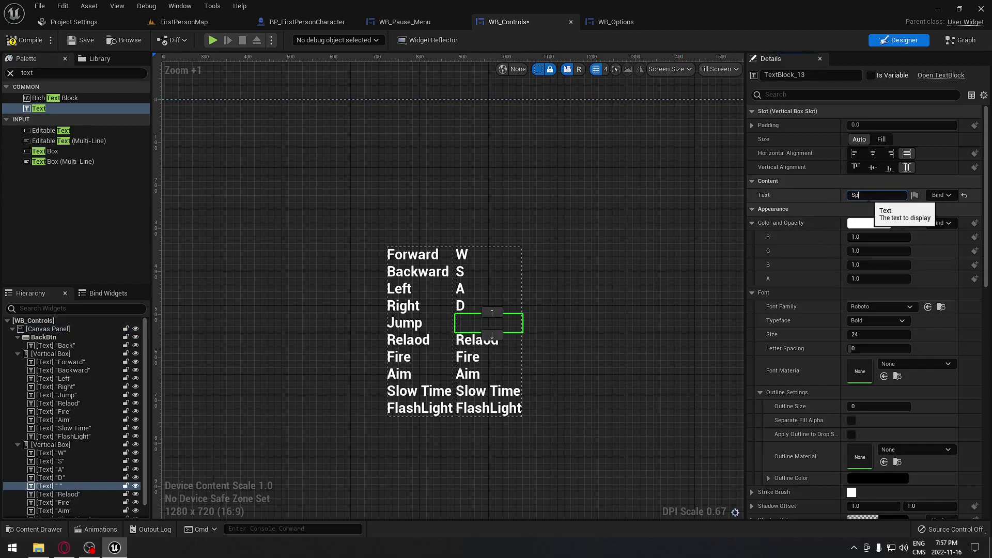
text(Space)
key(Return)
click(495, 341)
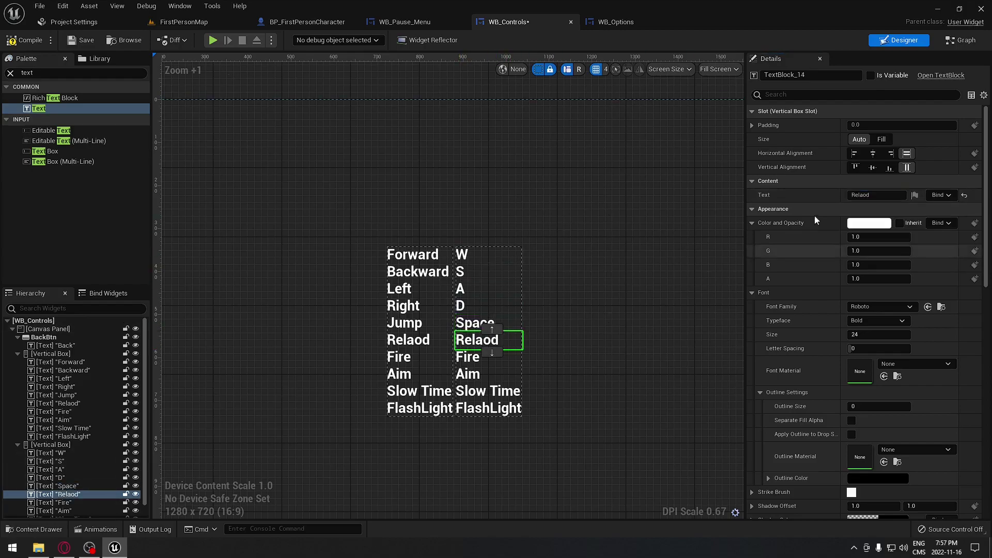
text(R)
Step: Change the Fire and Aim texts in the duplicated column to "Left Mouse" and "Right Mouse"
click(495, 358)
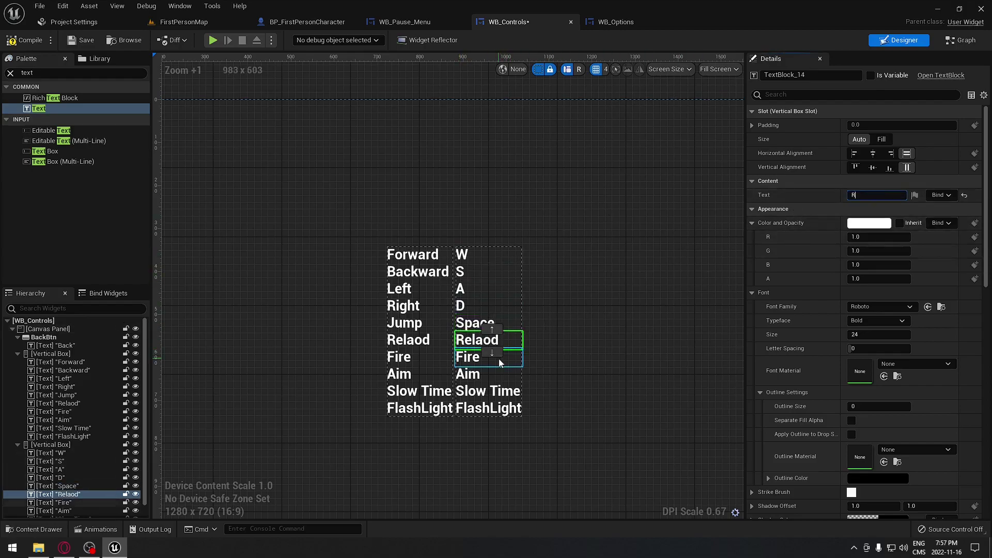
text(Lef)
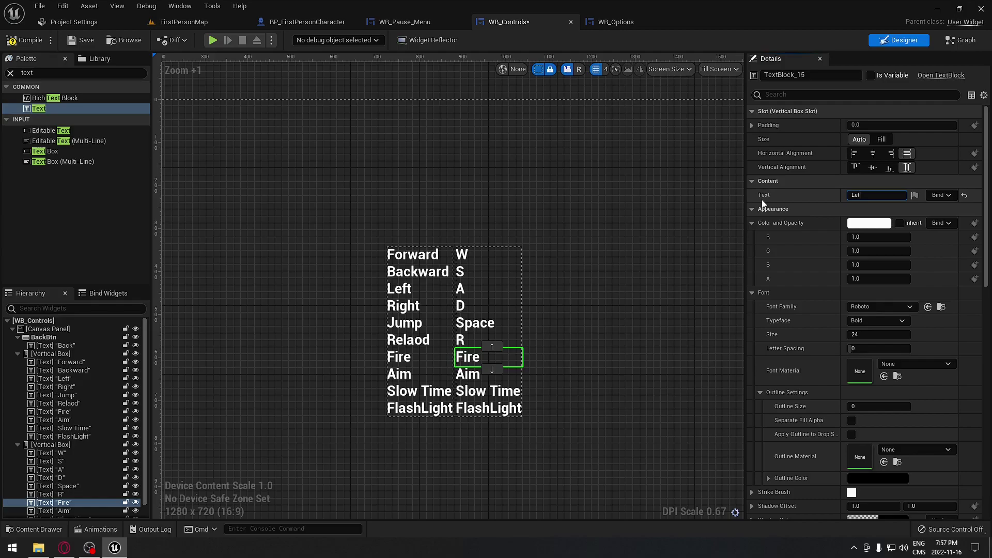
text(t Mouse)
key(Return)
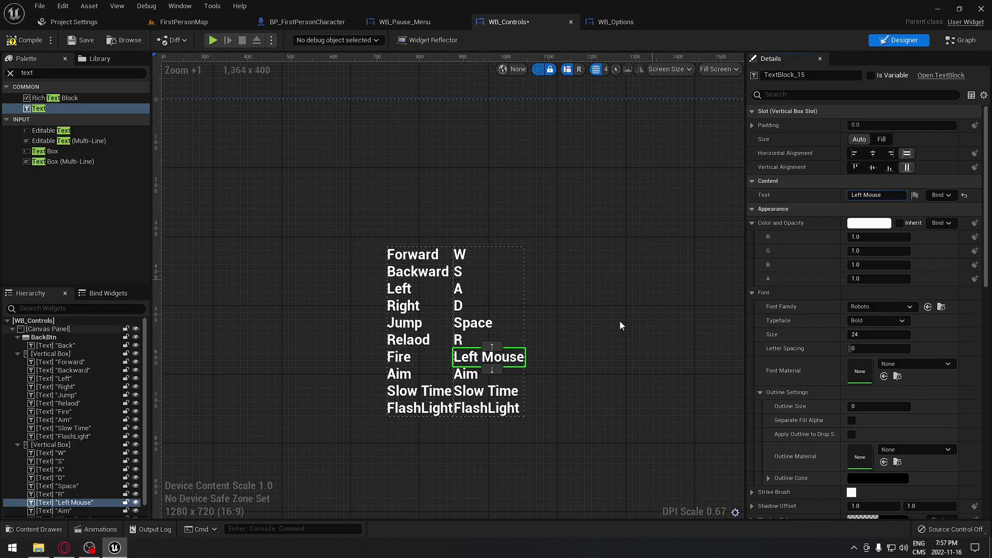
click(491, 375)
click(868, 194)
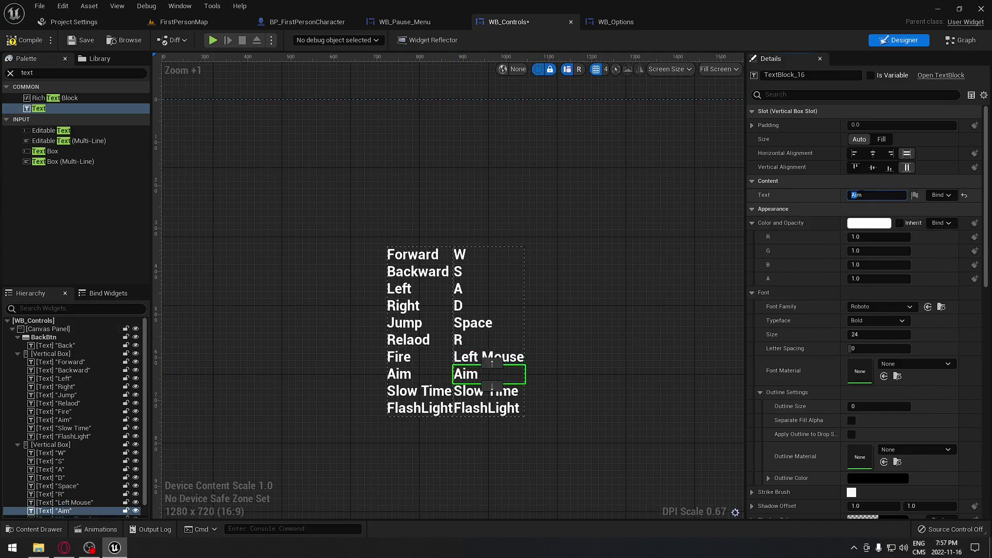
text(Right Mouse)
click(658, 248)
Step: Change the Slow Time and FlashLight texts in the duplicated column to "G" and "F"
click(476, 396)
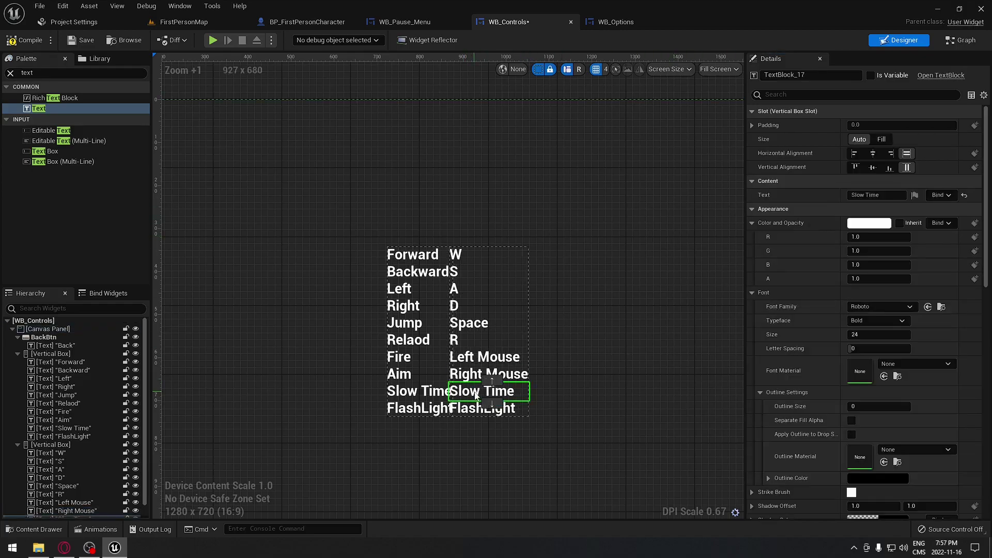
click(782, 195)
text(G)
click(569, 351)
click(485, 408)
click(879, 195)
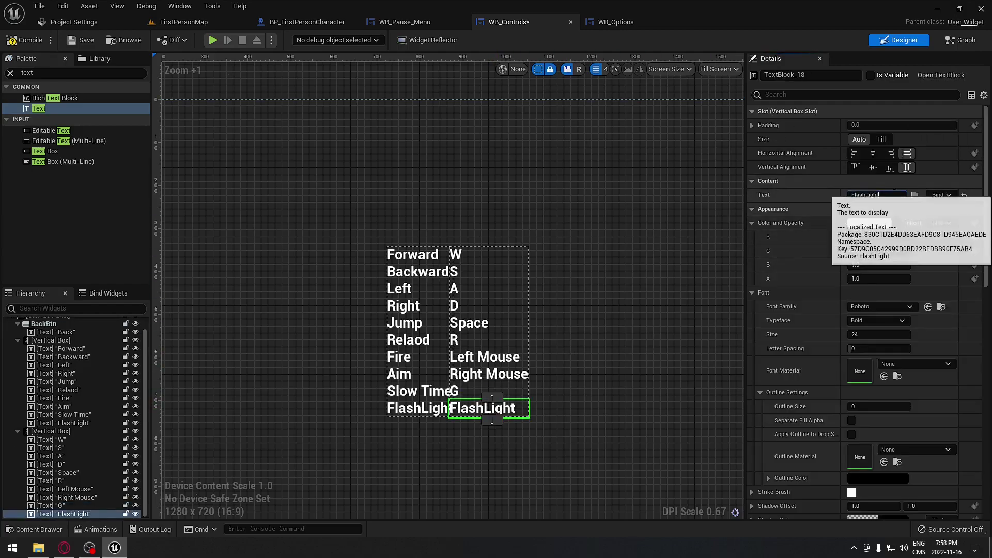
text(F)
click(669, 282)
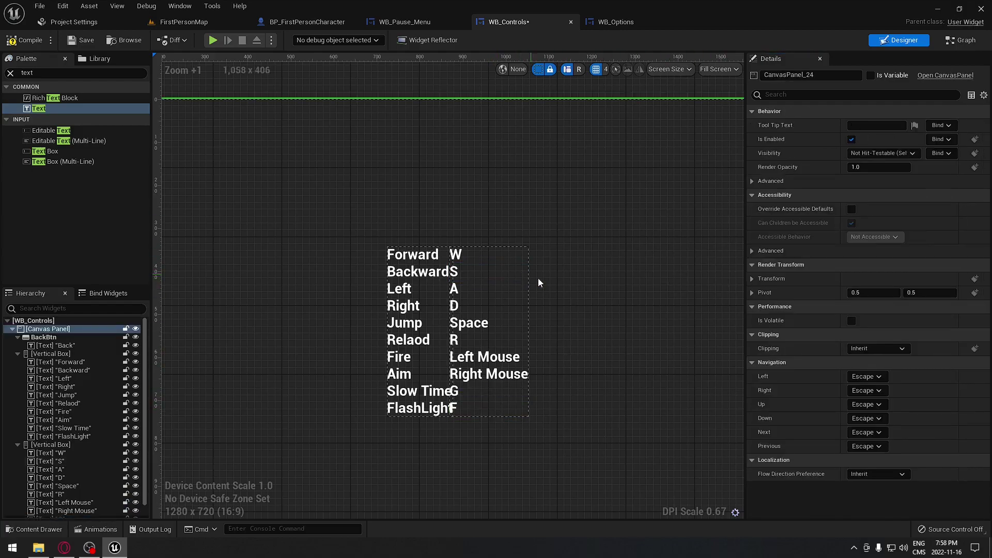
Step: Shift the key-name vertical box along X to leave a clear gap beside the action labels, and compile WB_Controls
click(50, 444)
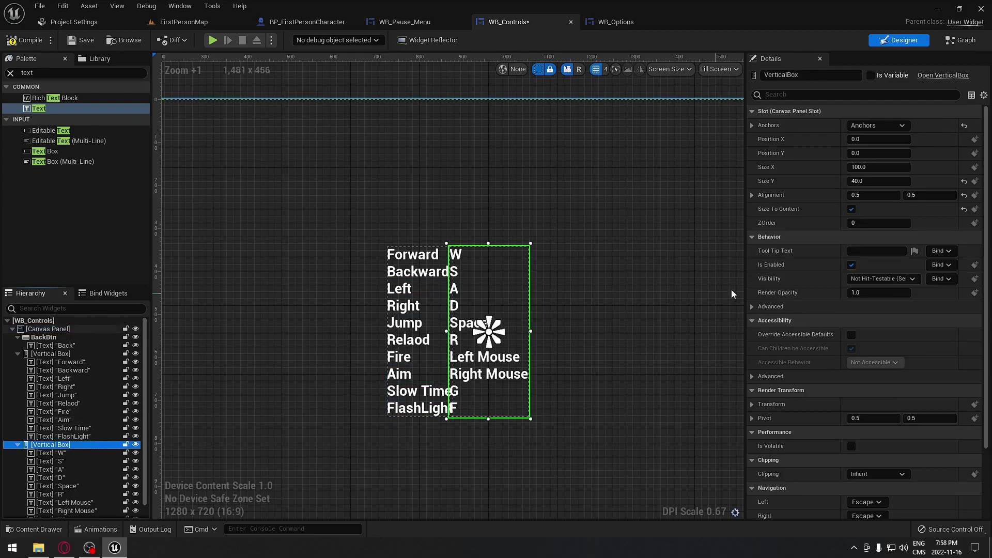
click(874, 153)
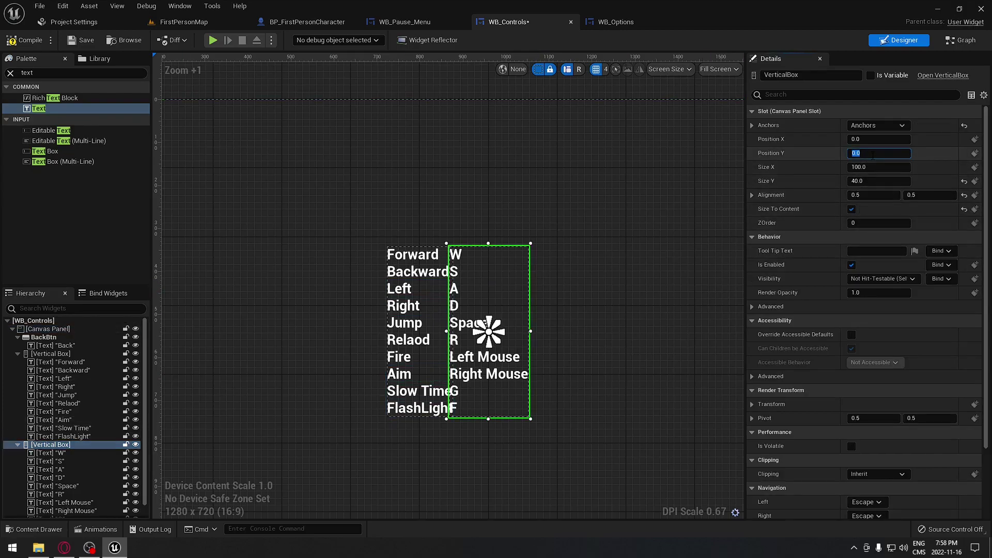
key(Return)
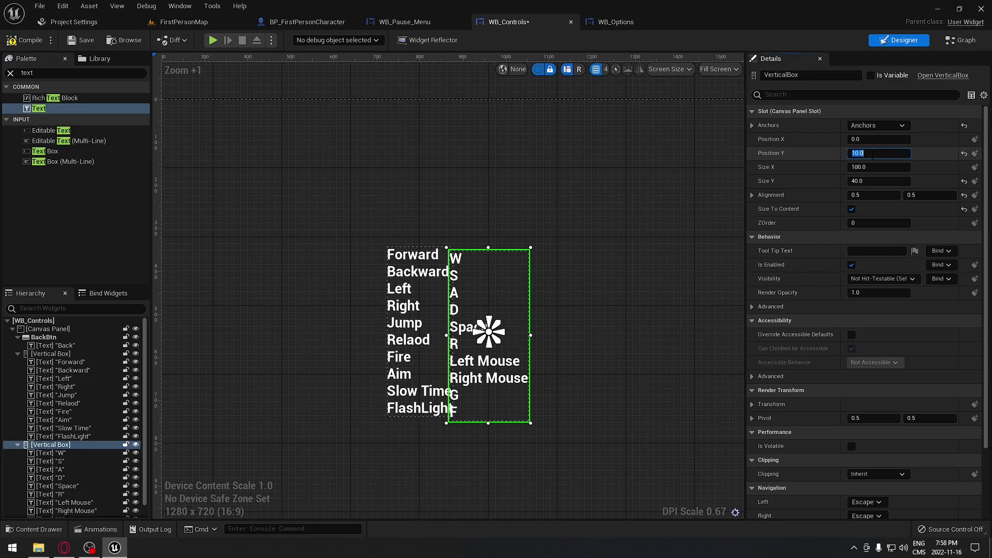
text(0)
key(Return)
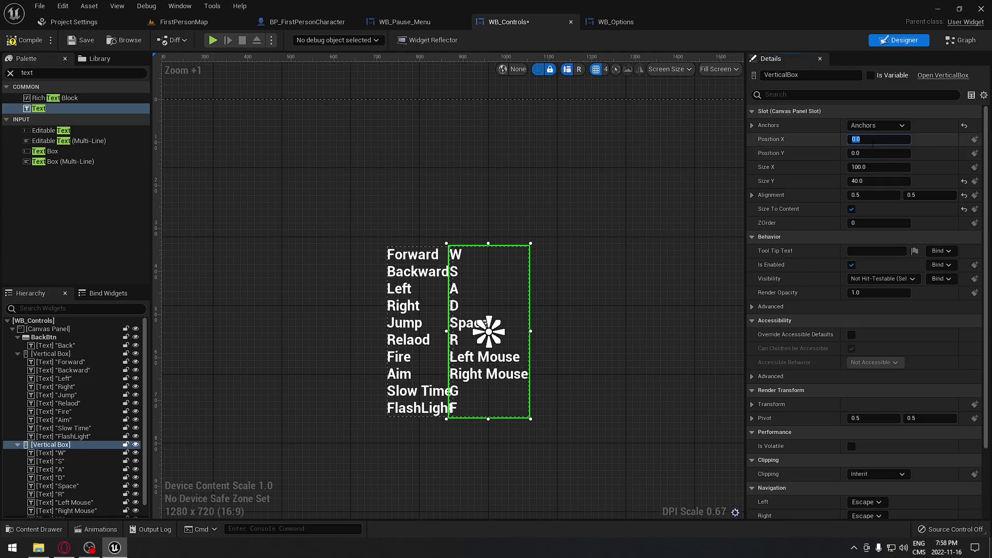
key(Return)
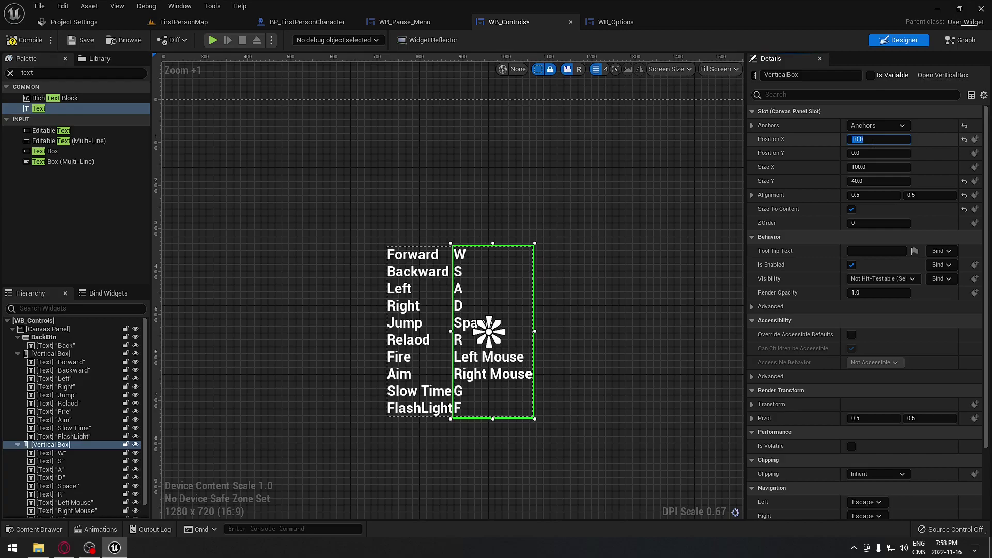
key(Return)
click(625, 120)
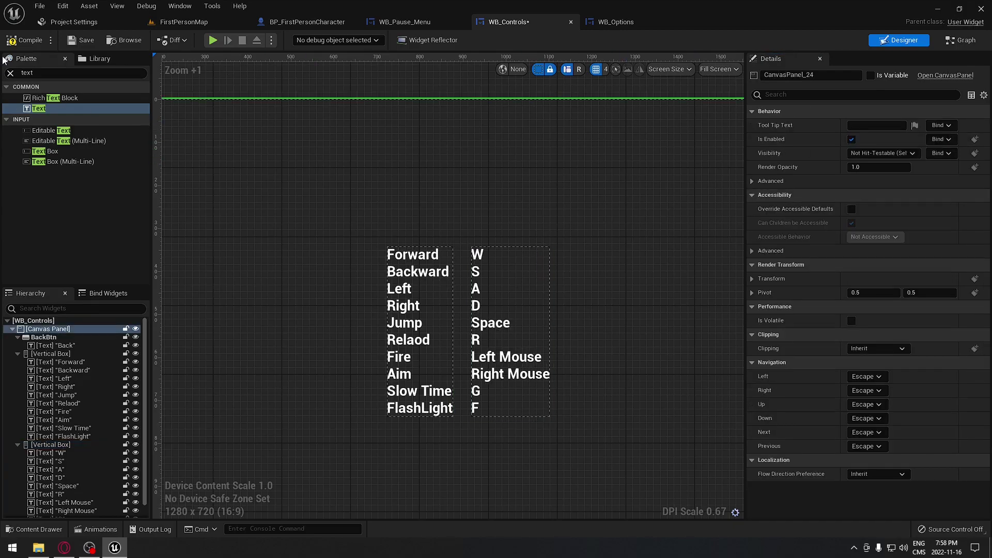
click(36, 39)
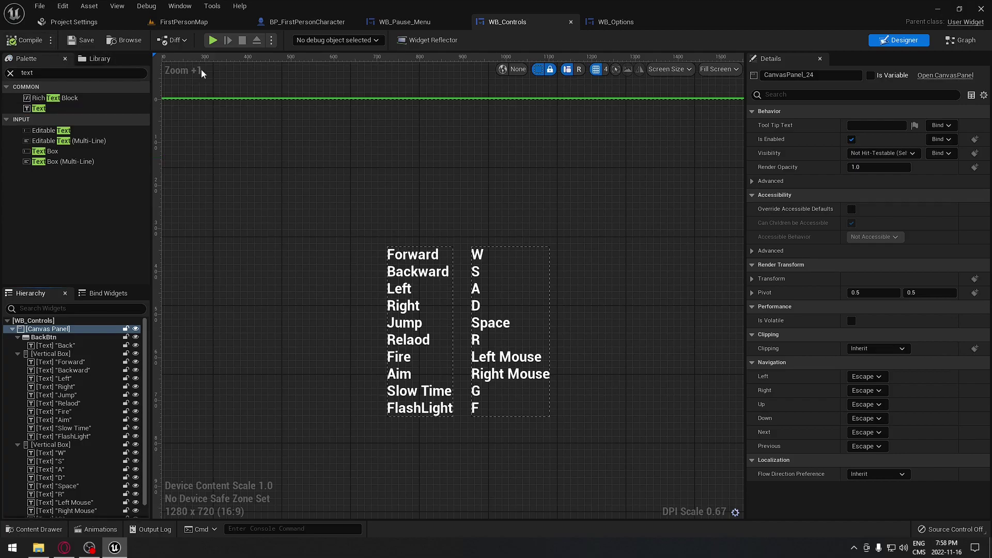
Step: Play-test FirstPersonMap by pausing the game, opening the Controls screen, returning with Back and stopping play
click(187, 22)
click(220, 41)
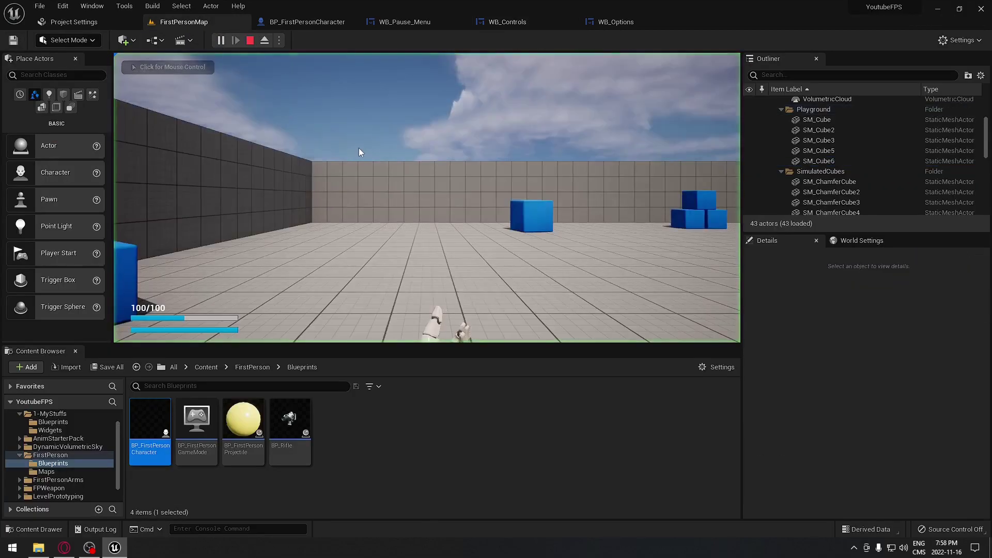
key(p)
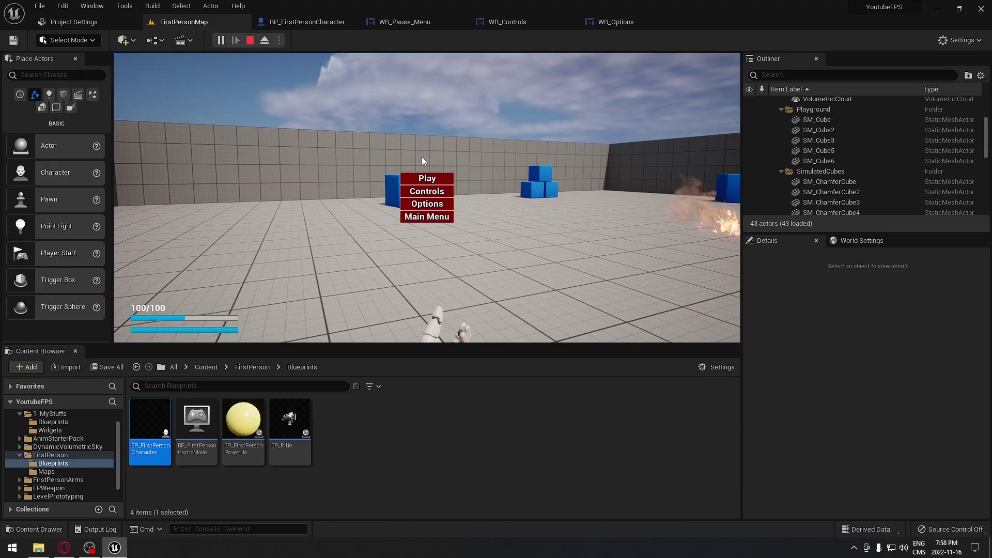
click(448, 190)
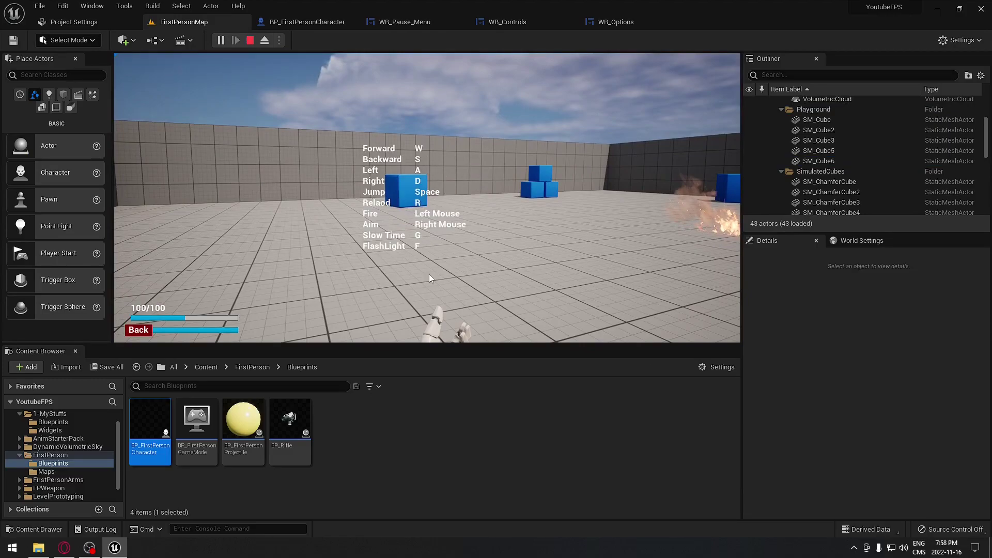
click(135, 330)
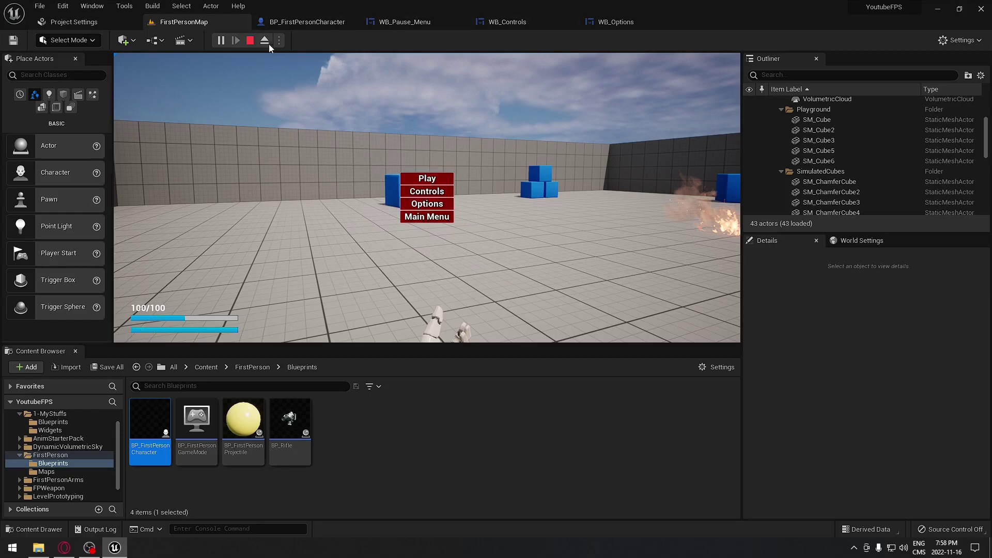
click(250, 41)
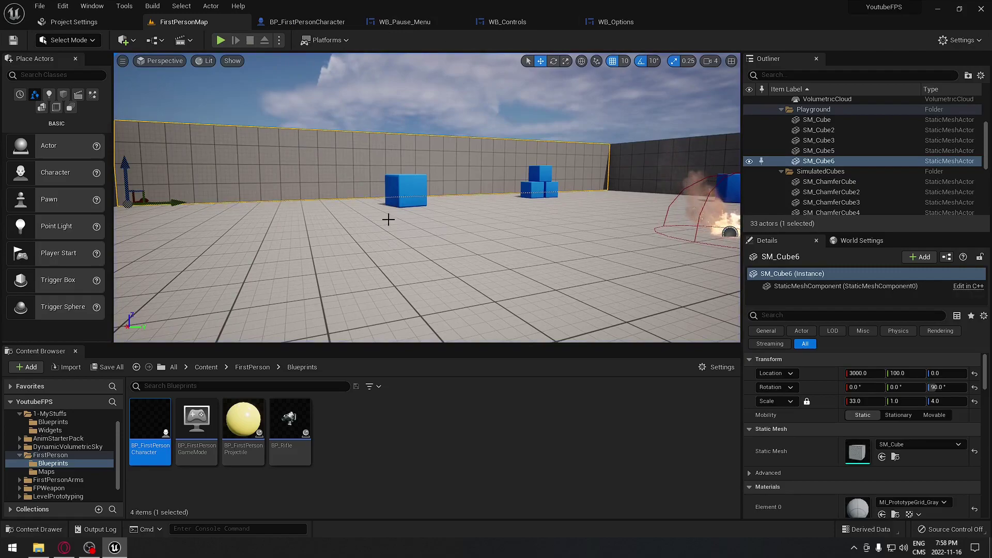
Step: Add a Background Blur widget to the Canvas Panel of WB_Controls and select it
click(615, 22)
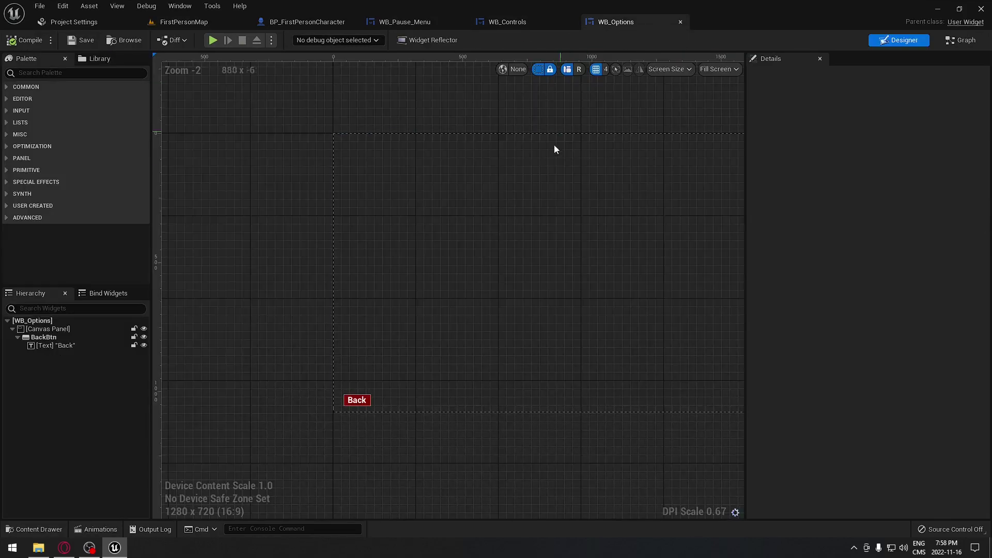
click(543, 22)
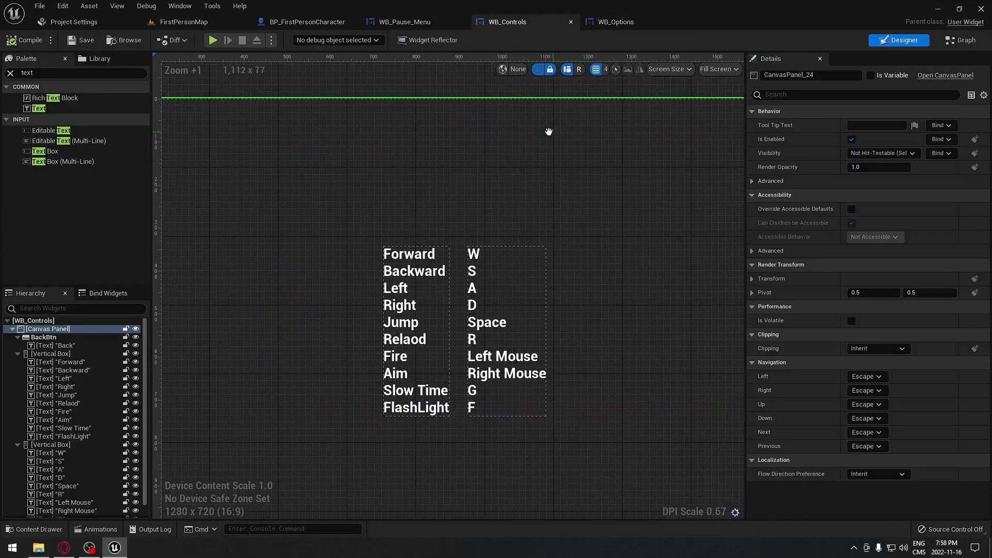
right_drag(498, 178, 424, 159)
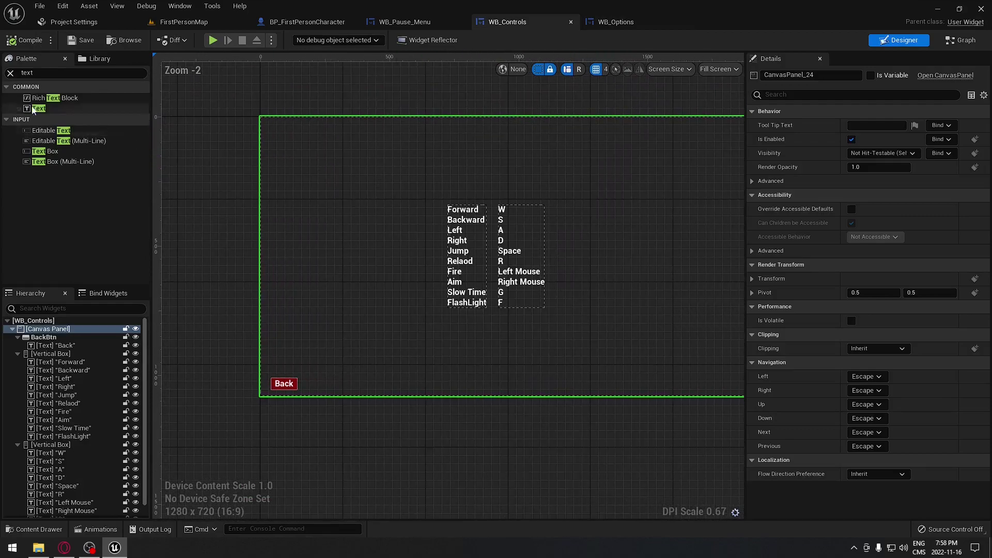
click(10, 73)
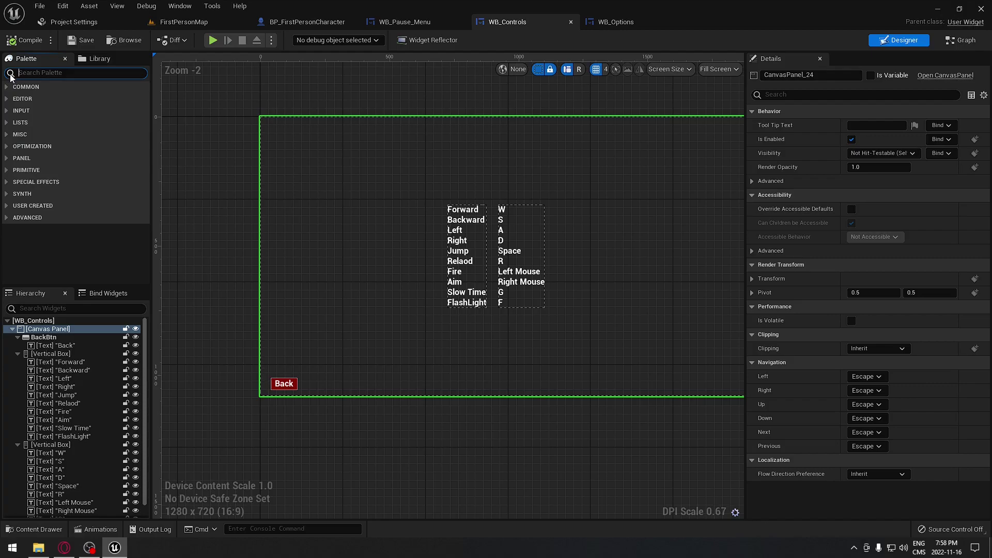
text(Back)
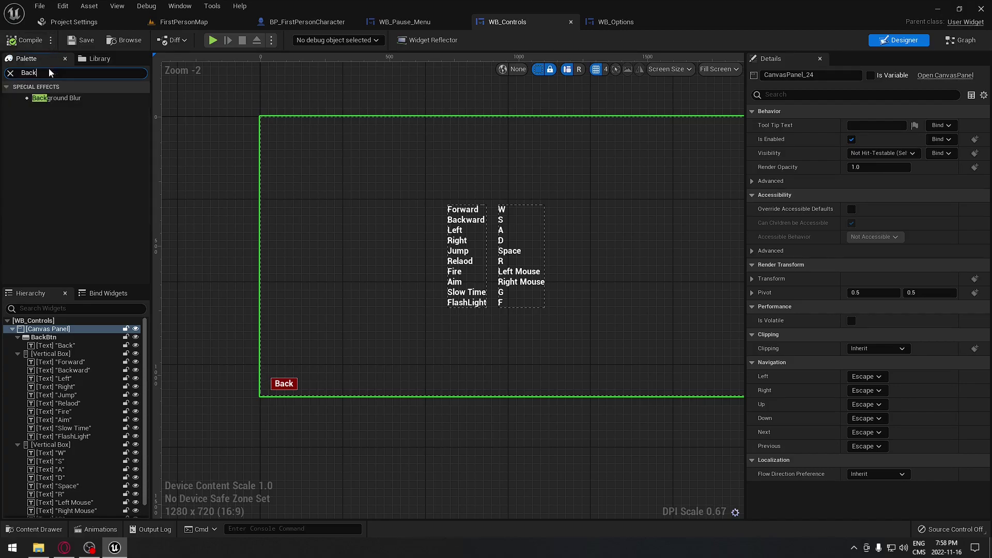
click(62, 98)
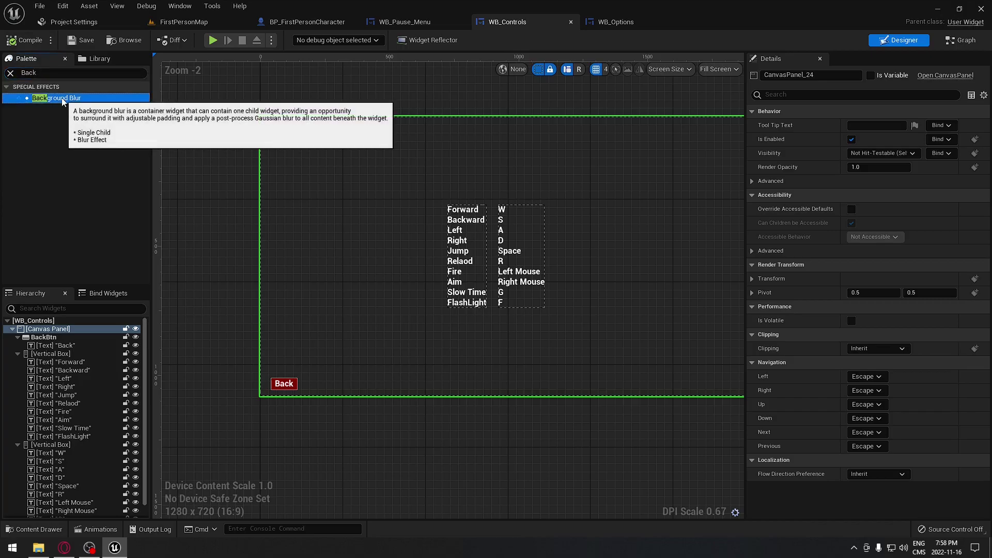
drag(62, 101, 65, 331)
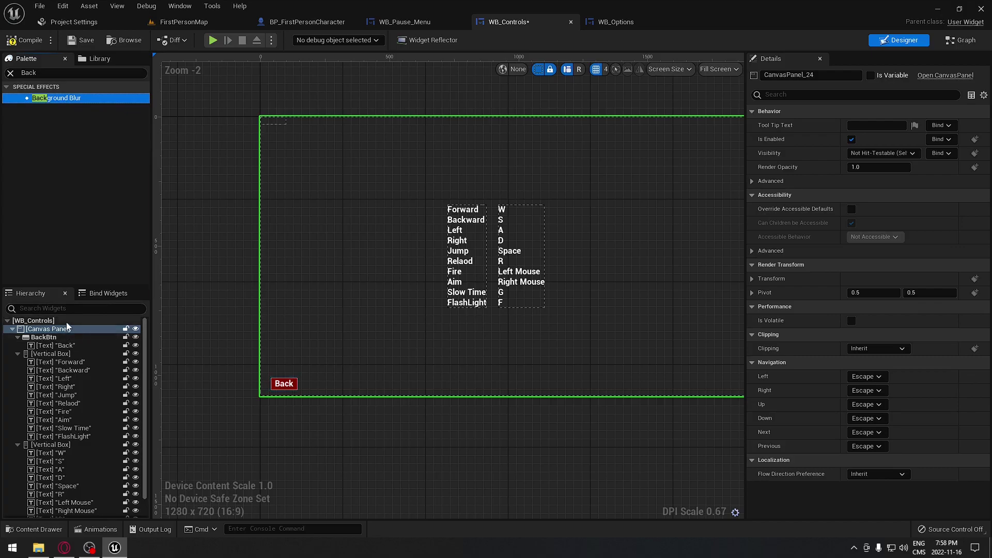
click(278, 127)
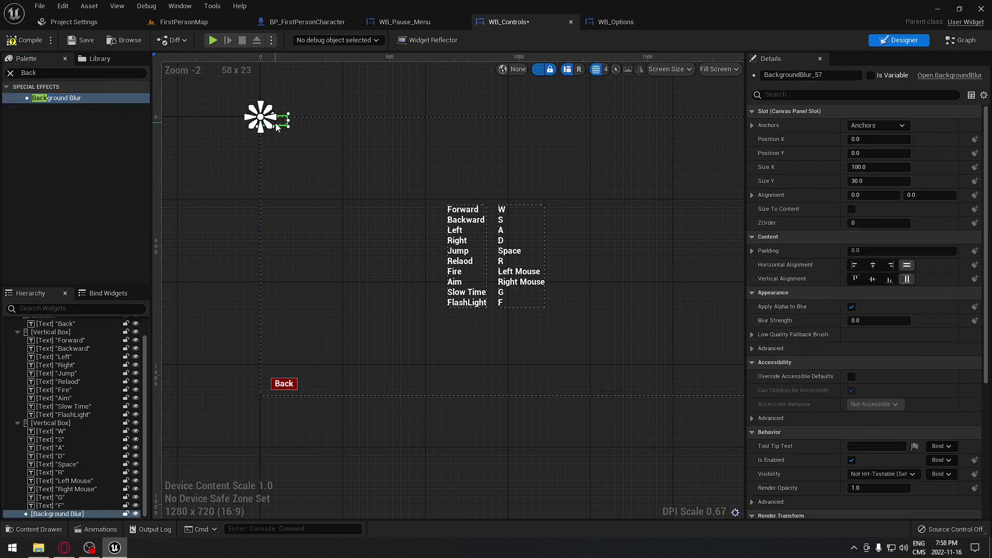
Step: Anchor the Background Blur to stretch across the whole canvas and enable Size To Content
right_drag(346, 195, 308, 182)
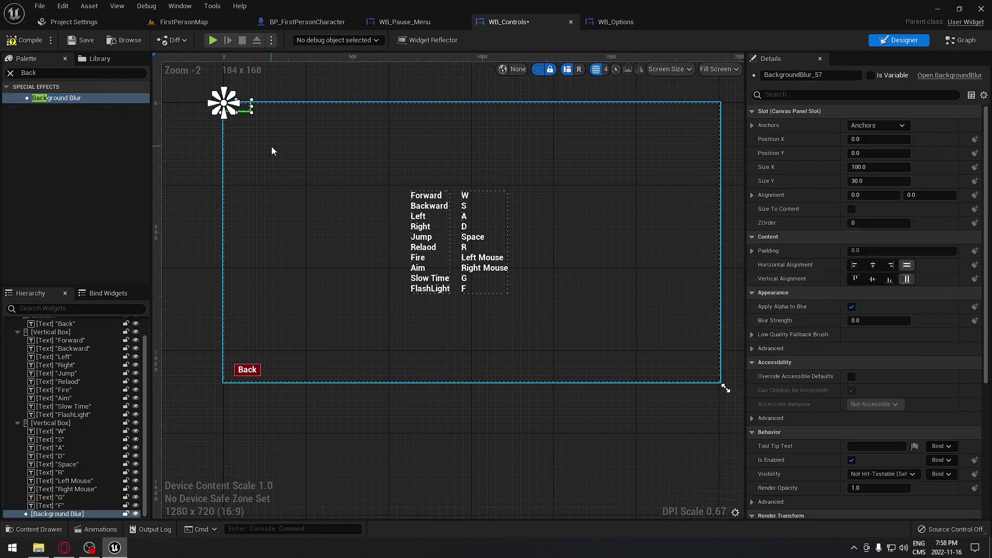
click(892, 127)
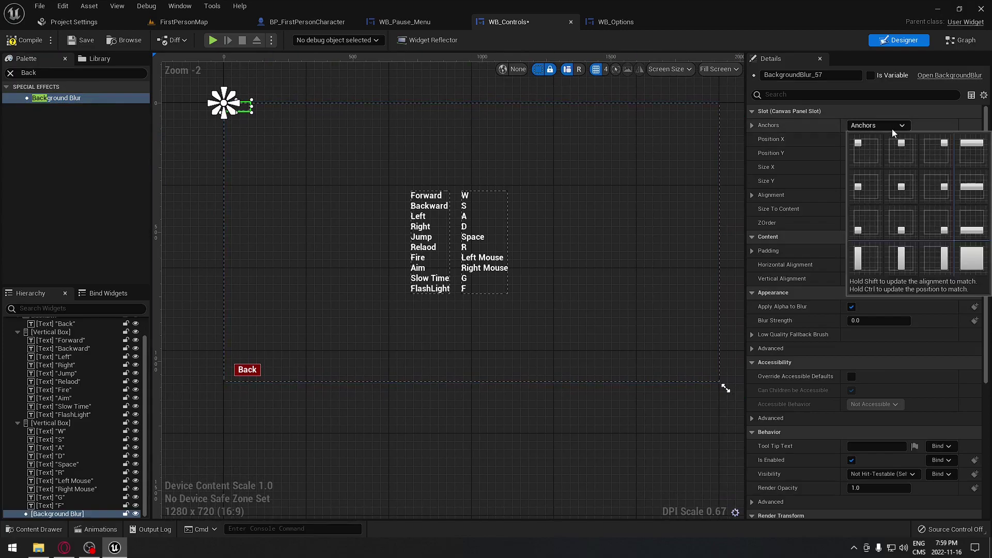
click(985, 265)
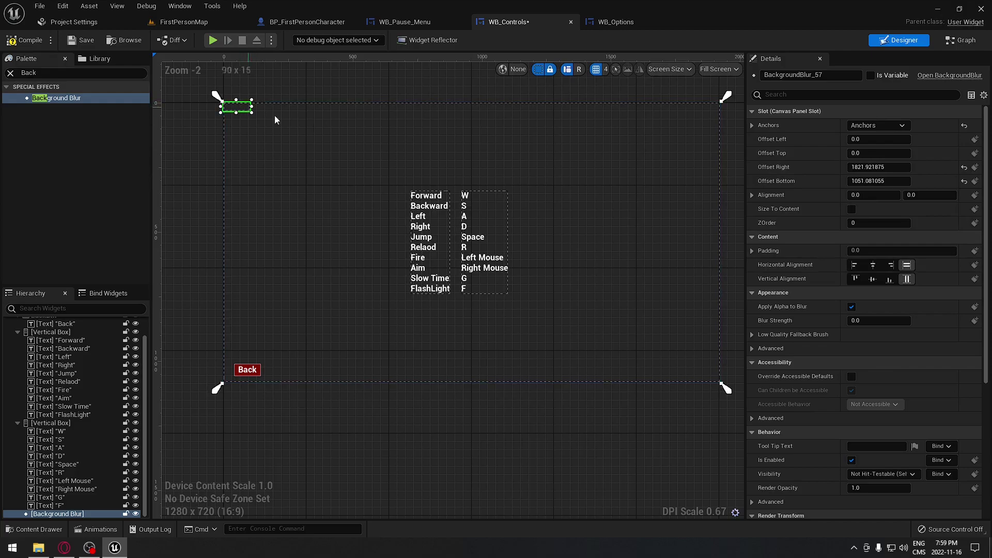
click(852, 209)
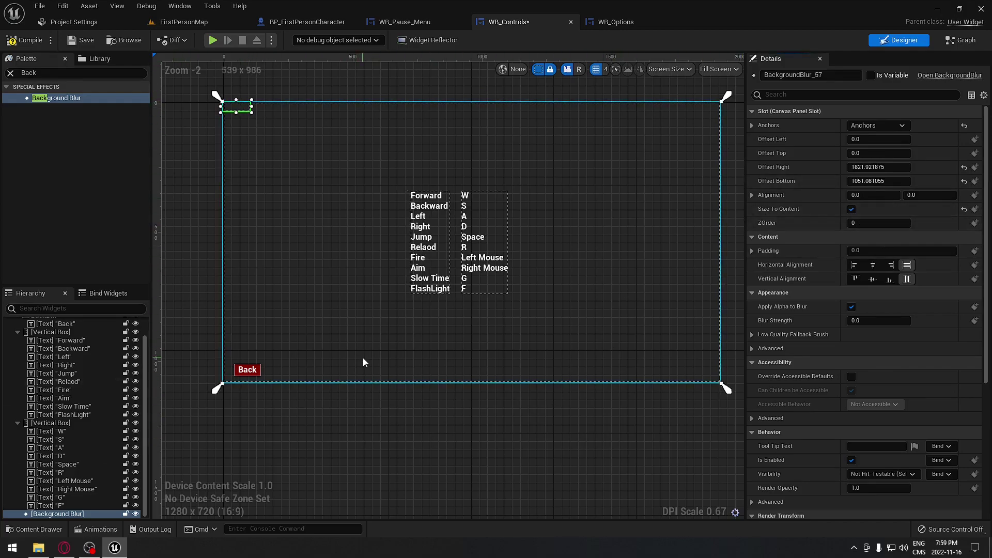
Step: Set the Background Blur's Blur Strength to 5.0, and compile and play the widget
click(876, 321)
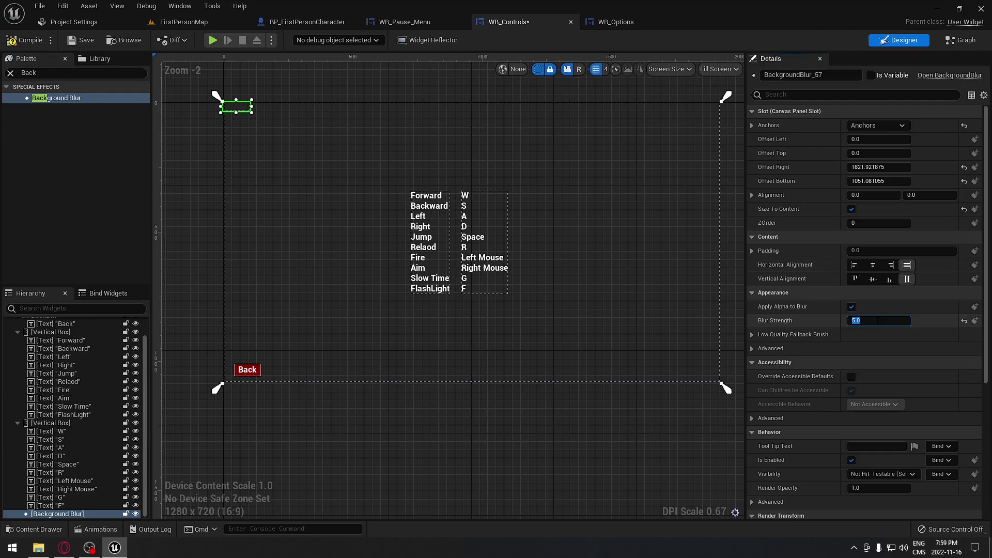
key(Return)
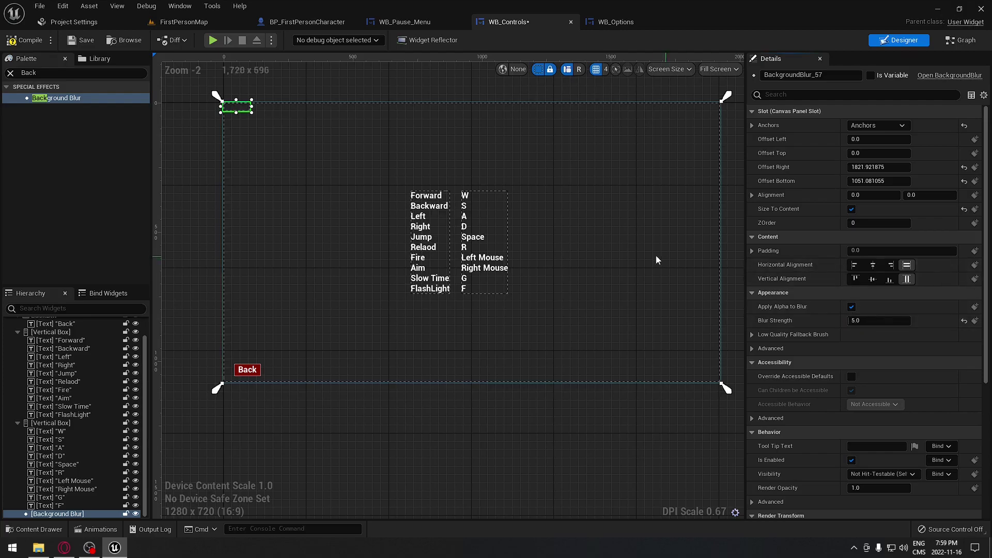
click(30, 40)
click(213, 40)
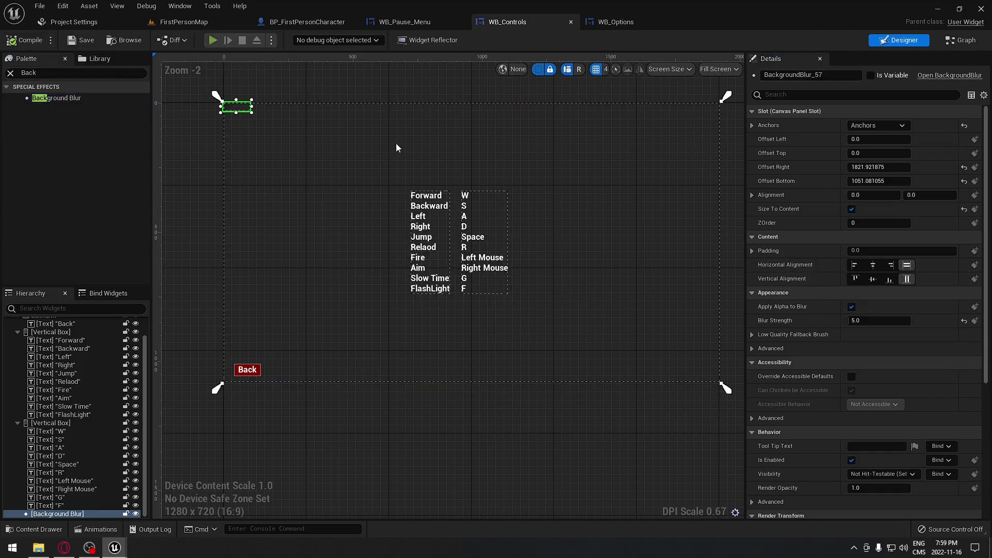
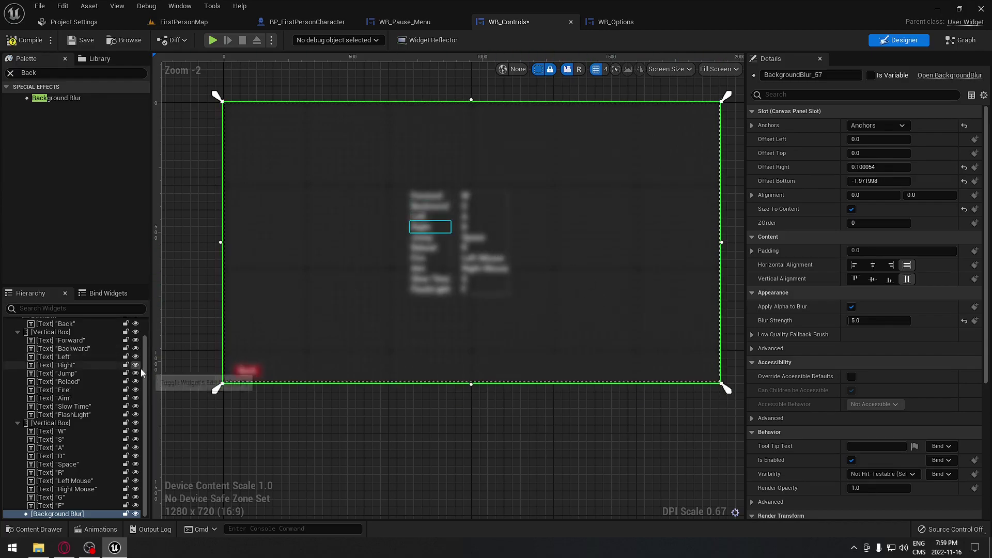
Step: Set the Background Blur's ZOrder to -1 so it sits behind the texts and Back button, and compile
scroll(78, 413, up, 2)
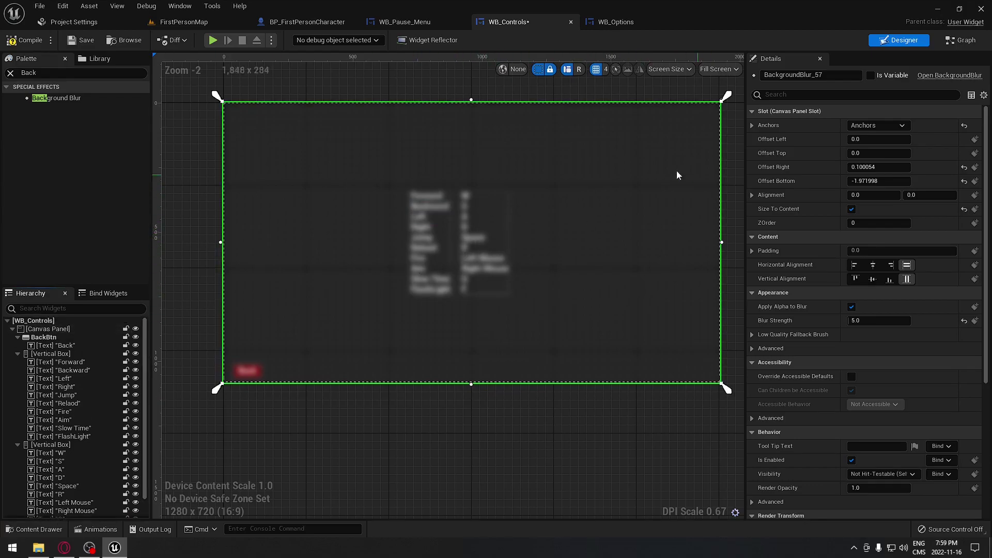
click(889, 225)
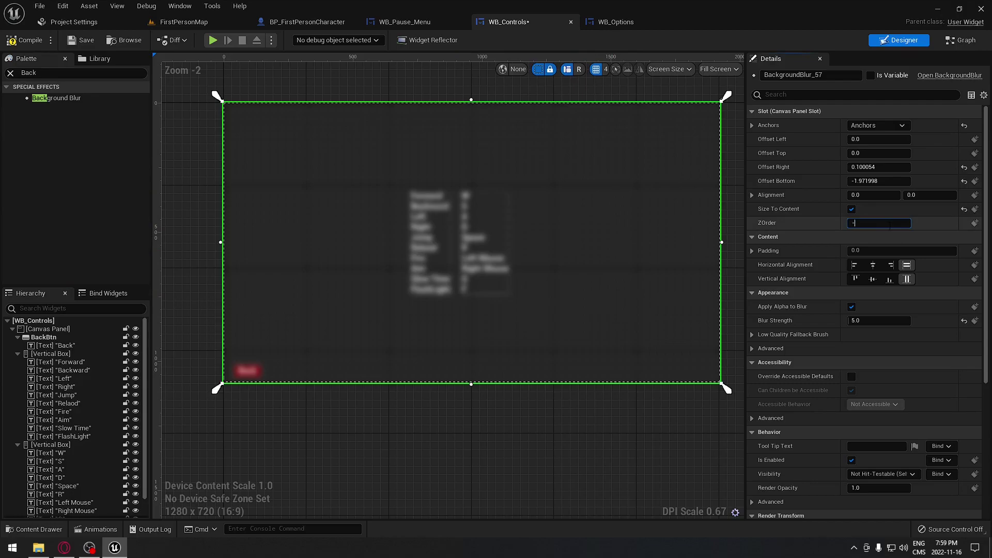
key(Return)
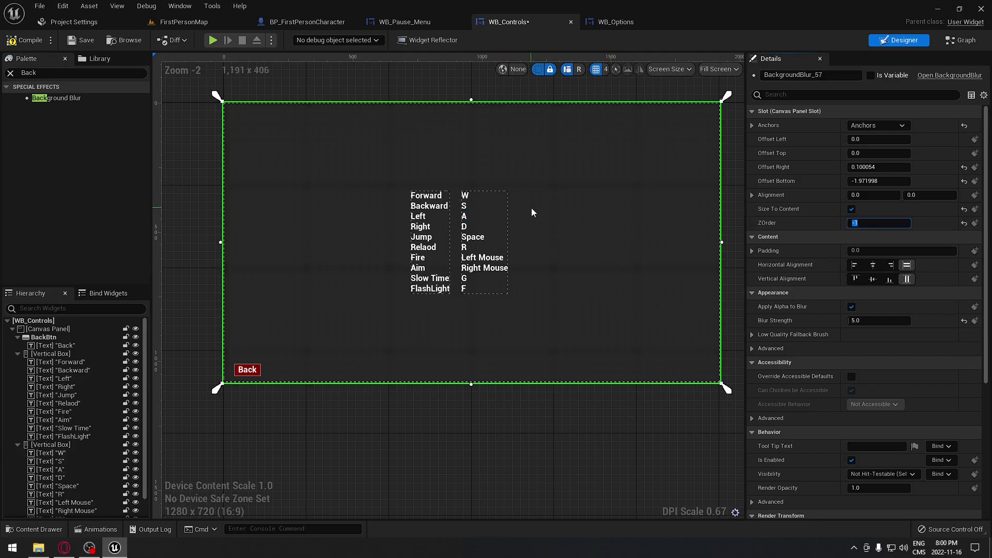
click(28, 42)
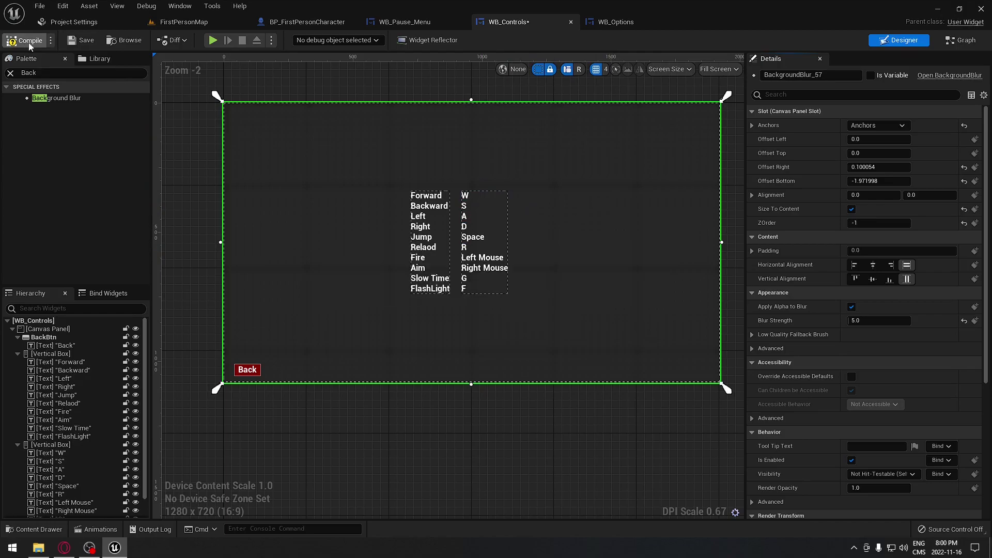
Step: Play the game preview, pause it and open the Controls screen to check the blurred background
click(212, 40)
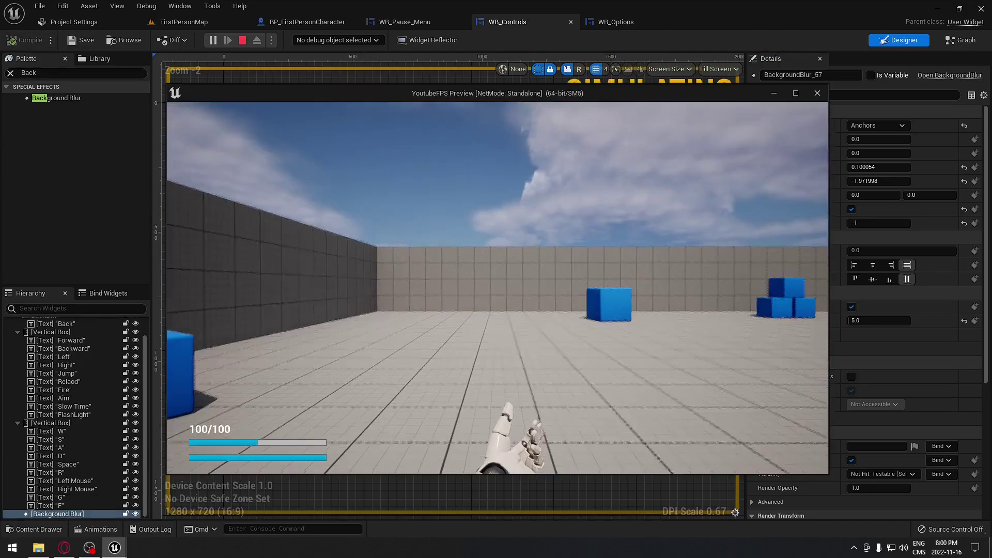
key(Escape)
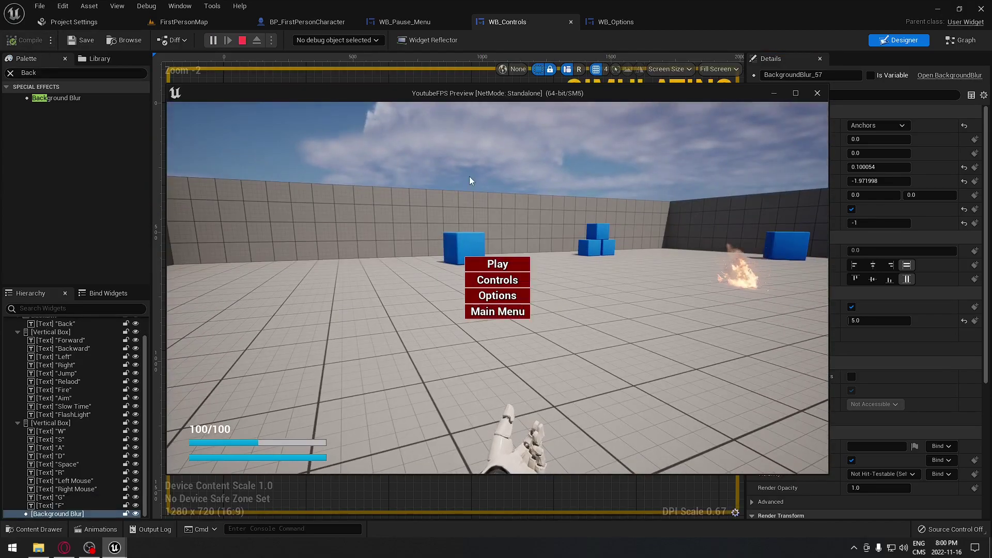
click(523, 282)
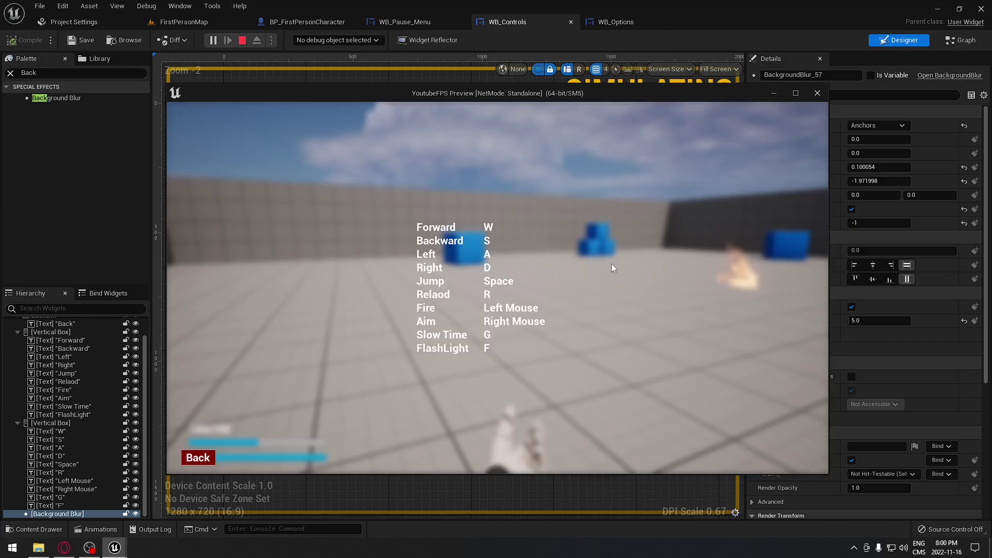
Step: Return from the Controls screen to the pause menu and stop the game preview
click(199, 458)
click(244, 48)
click(242, 41)
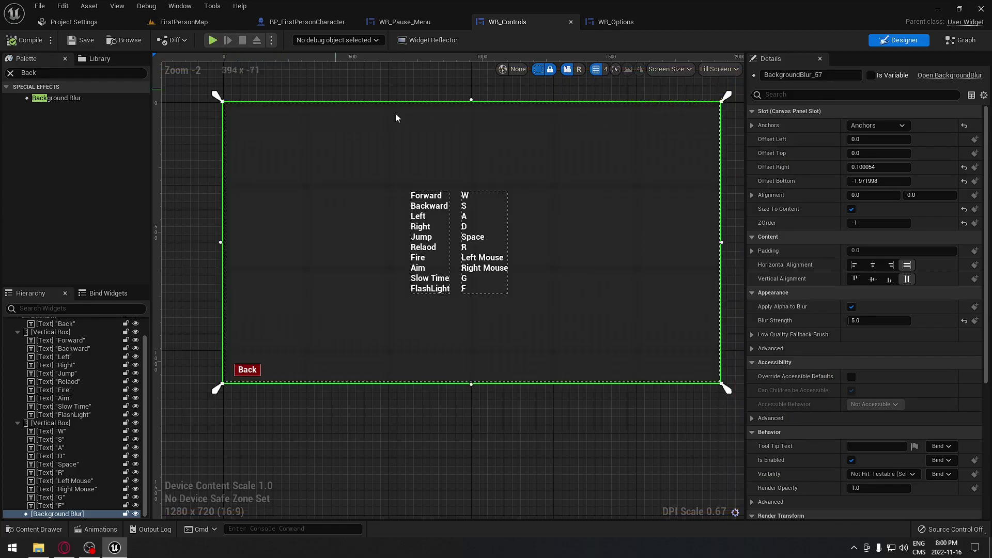
Step: Try a stronger Background Blur by raising its Blur Strength to 10.0 and then to 50.0
click(858, 317)
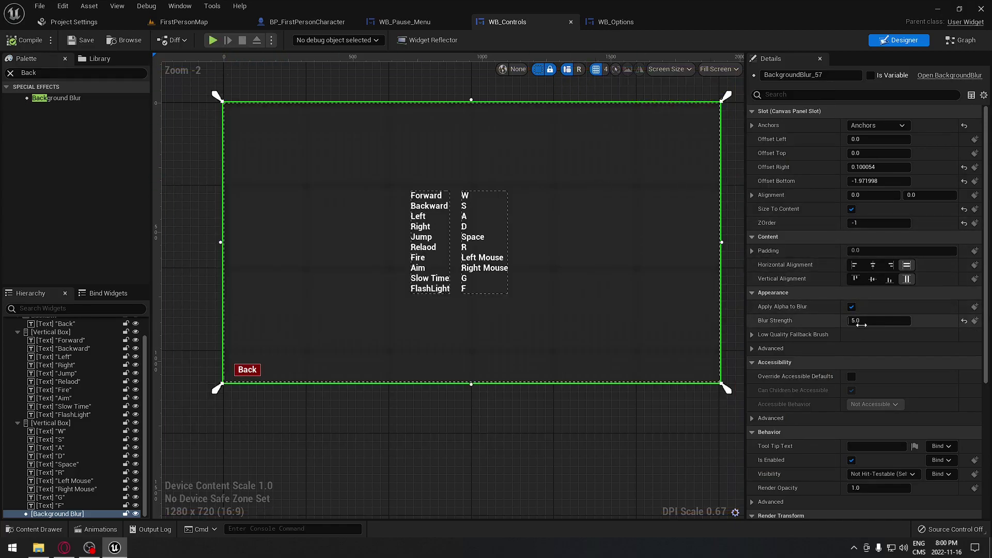
text(10)
key(Return)
click(865, 321)
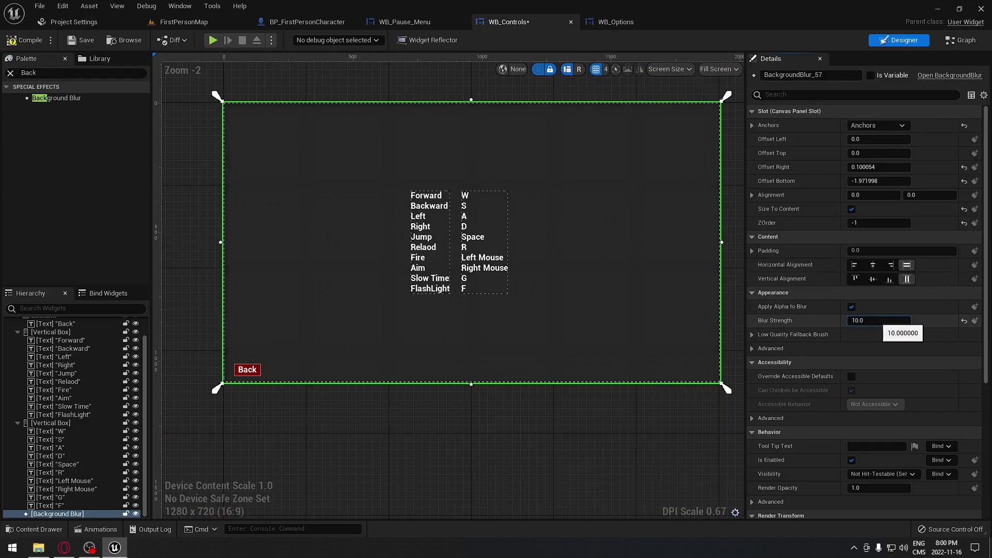
key(ctrl+a)
text(45)
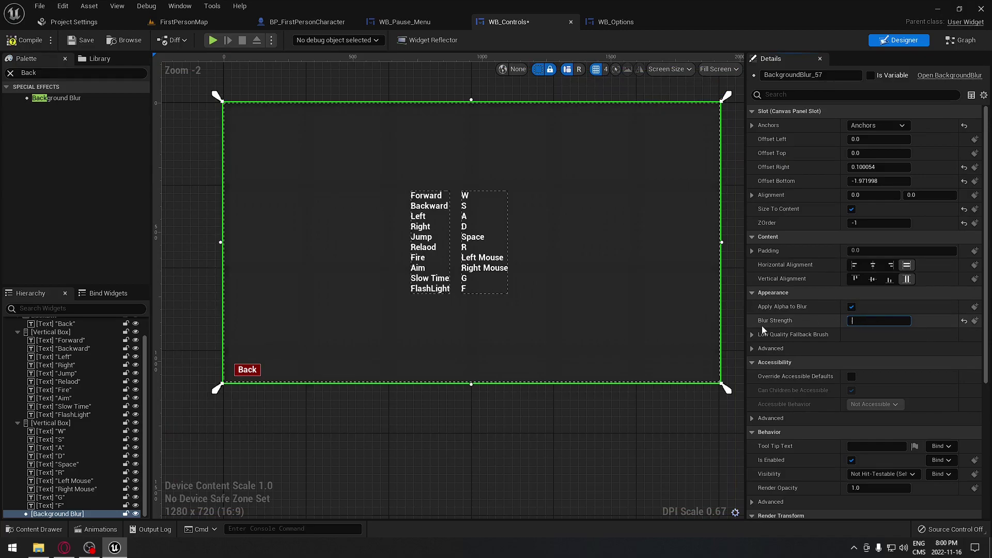
text(50)
key(Return)
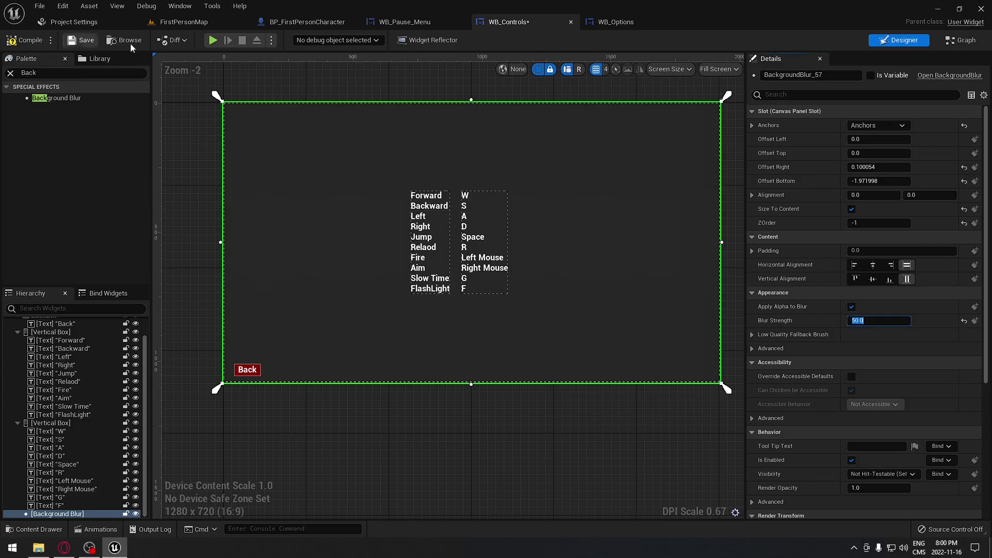
Step: Play the game preview, pause it, check the blur on the Controls screen, go back and end the preview
click(214, 41)
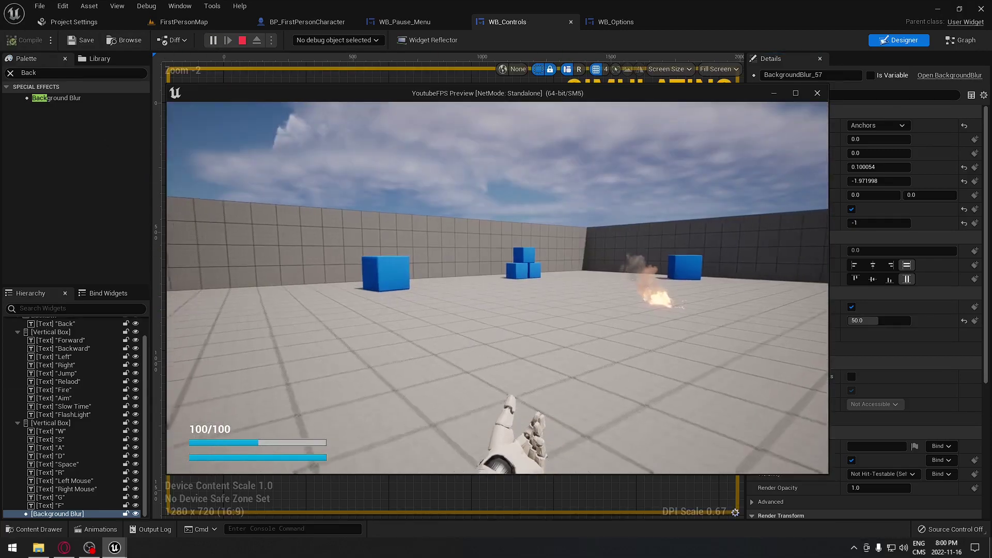
key(p)
click(525, 280)
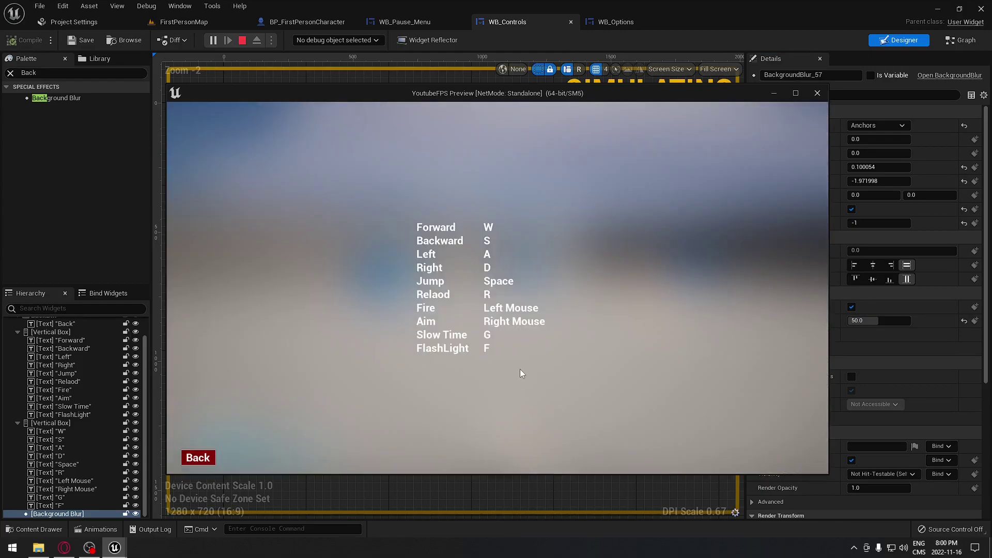
click(200, 459)
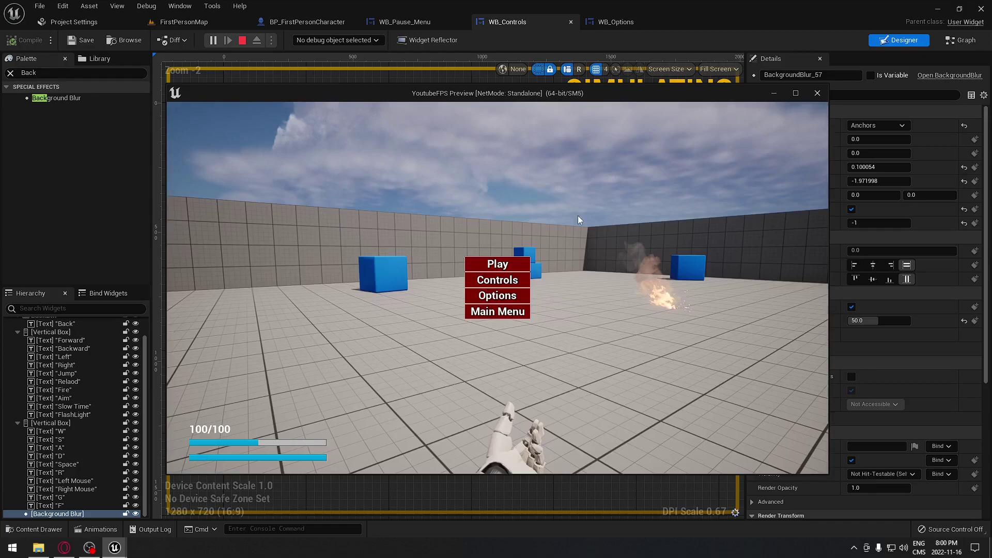
key(Escape)
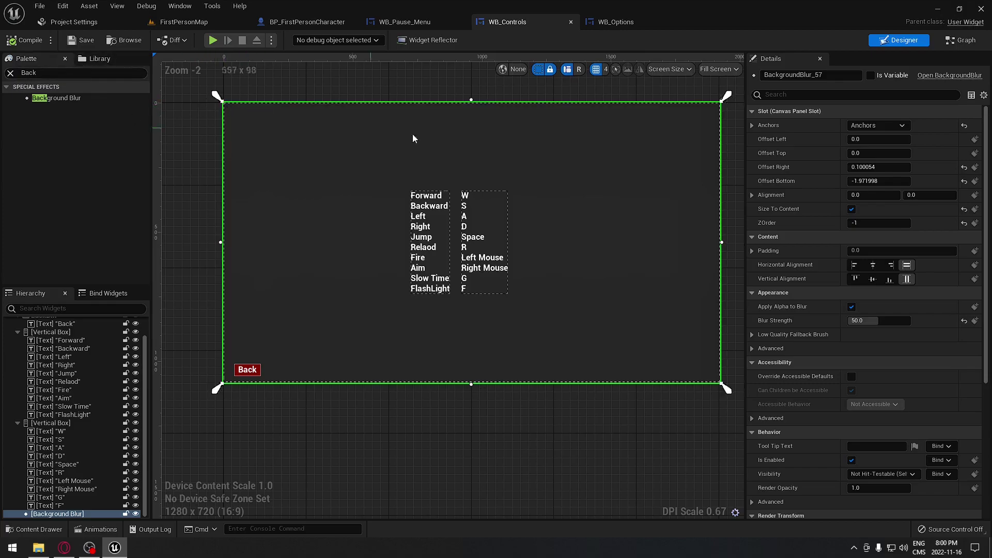
click(877, 126)
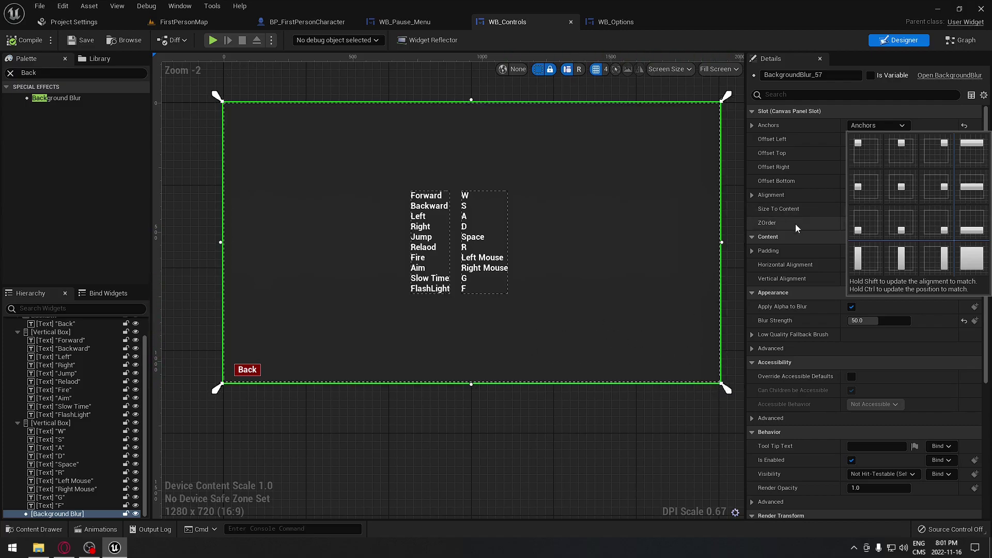
click(733, 263)
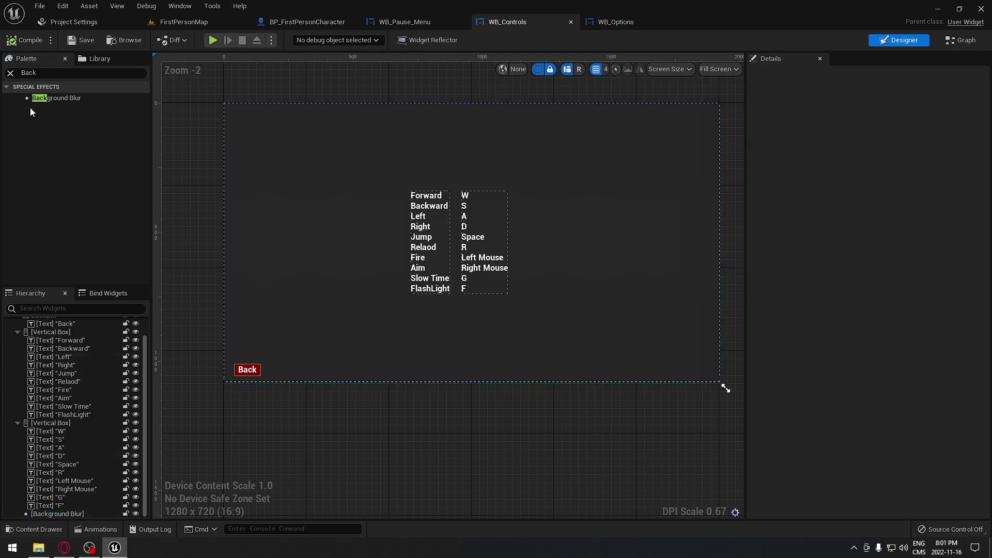
Step: Set the Background Blur's Blur Strength to 10.0 and compile the widget
click(595, 218)
click(884, 321)
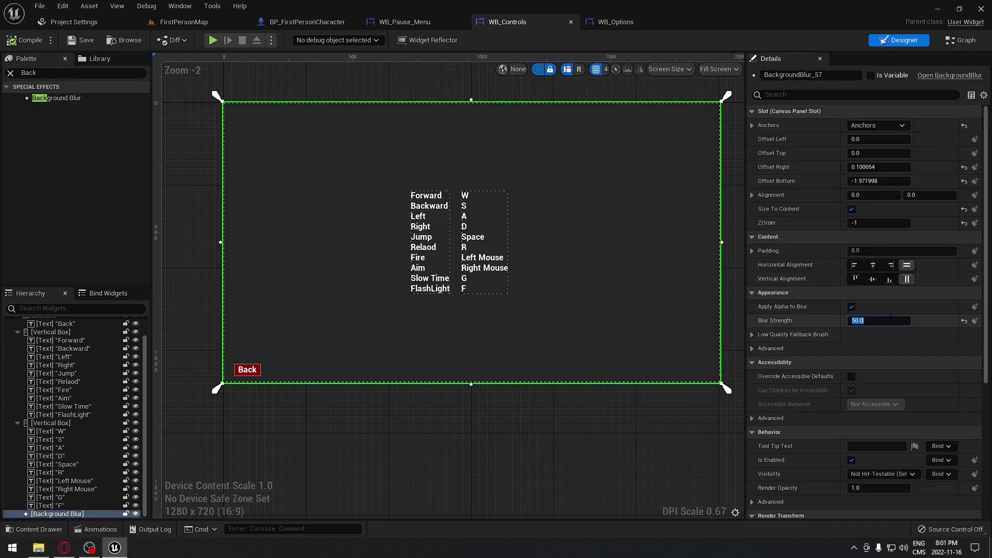
text(10)
key(Return)
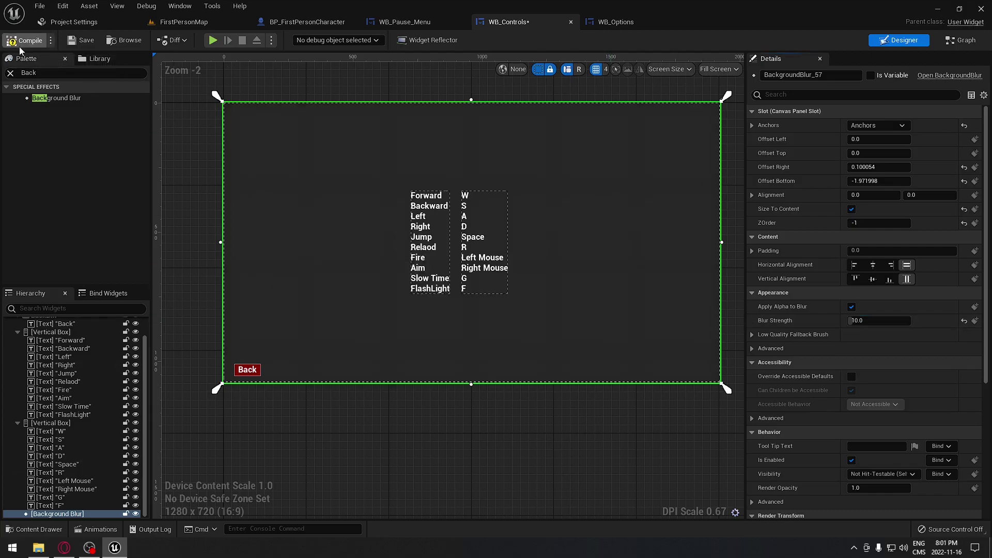
click(21, 45)
Step: Play the game preview, pause it and switch repeatedly between the pause menu and Controls screen to check the blur and Back button
click(213, 41)
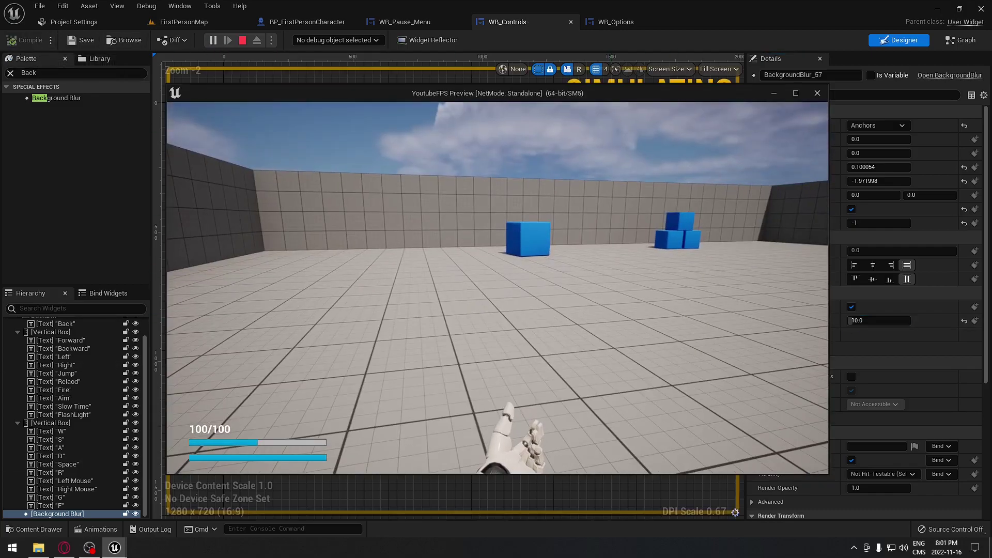
key(Escape)
click(525, 281)
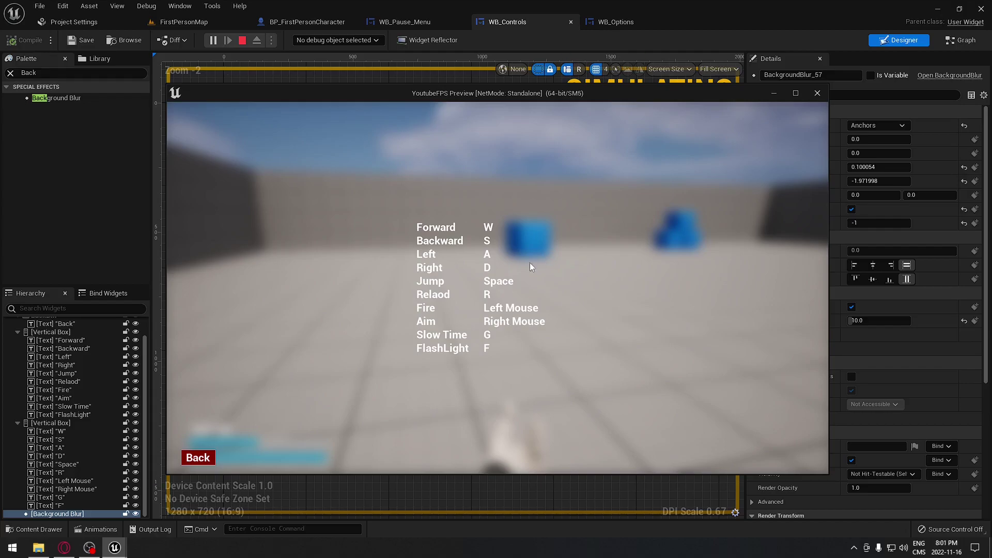
click(209, 458)
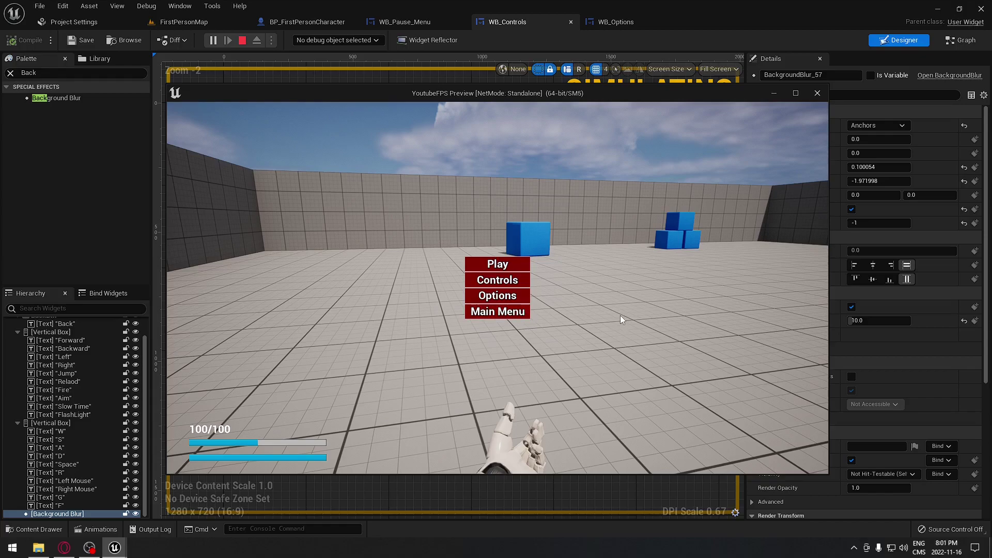
click(518, 280)
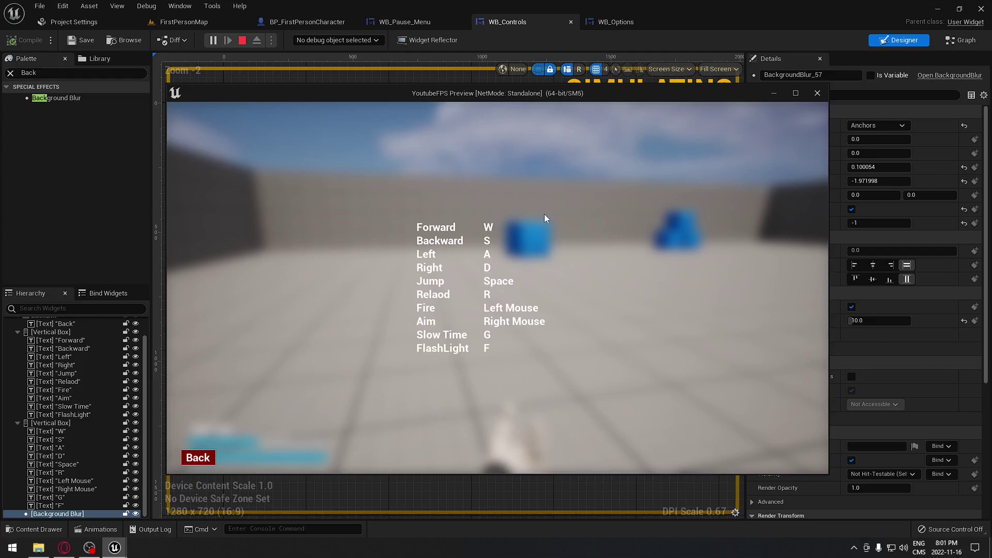
click(203, 459)
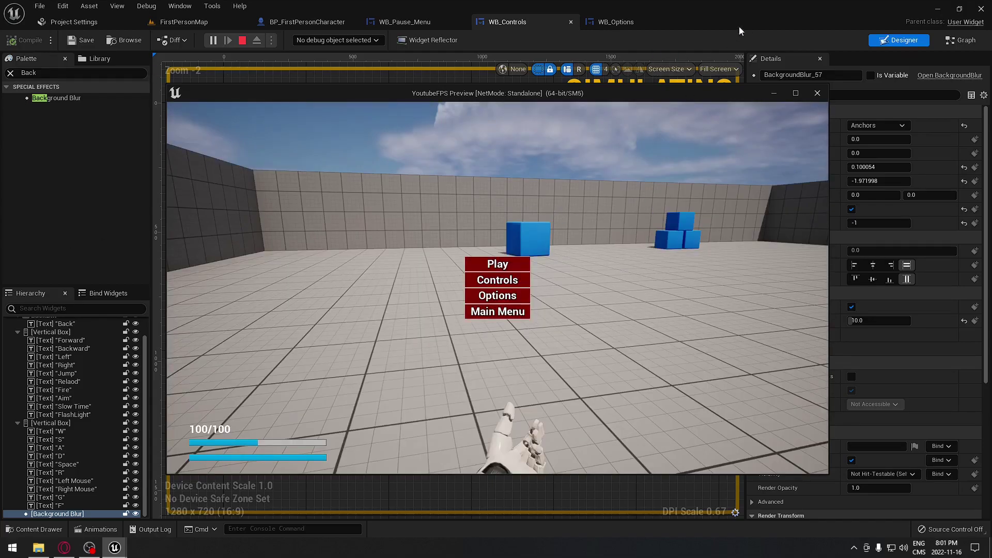